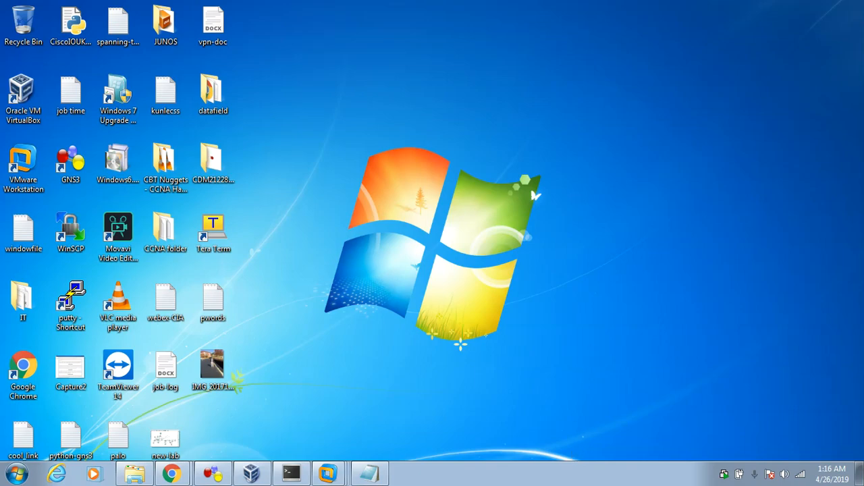
# Read the link-security definition in Notepad and bring up the virtual-wire topology in GNS3
pyautogui.click(357, 474)
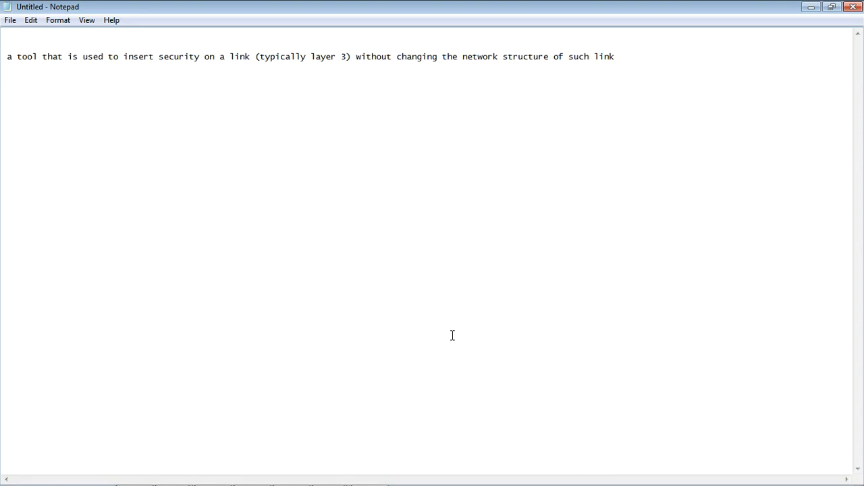
pyautogui.click(804, 8)
pyautogui.moveTo(266, 479)
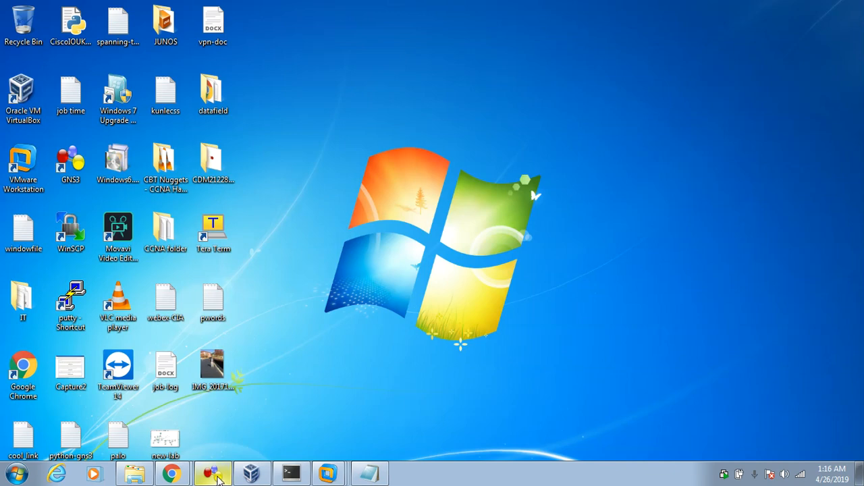
pyautogui.click(218, 479)
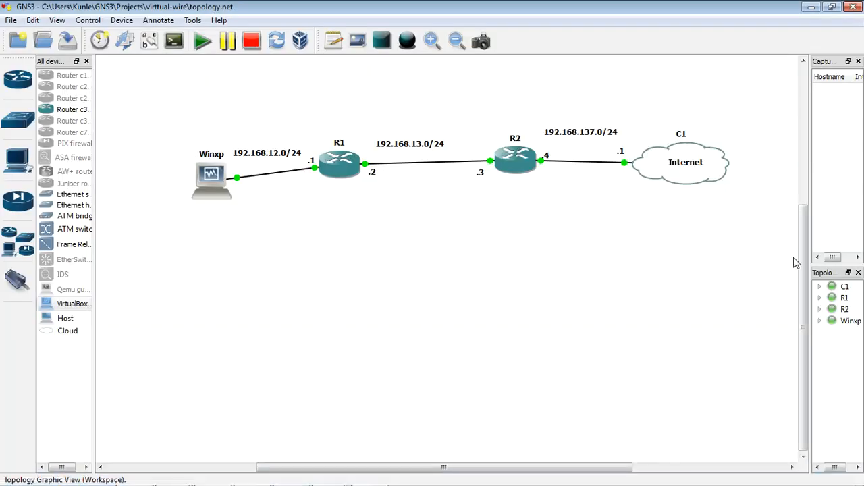
pyautogui.moveTo(806, 272); pyautogui.dragTo(804, 218)
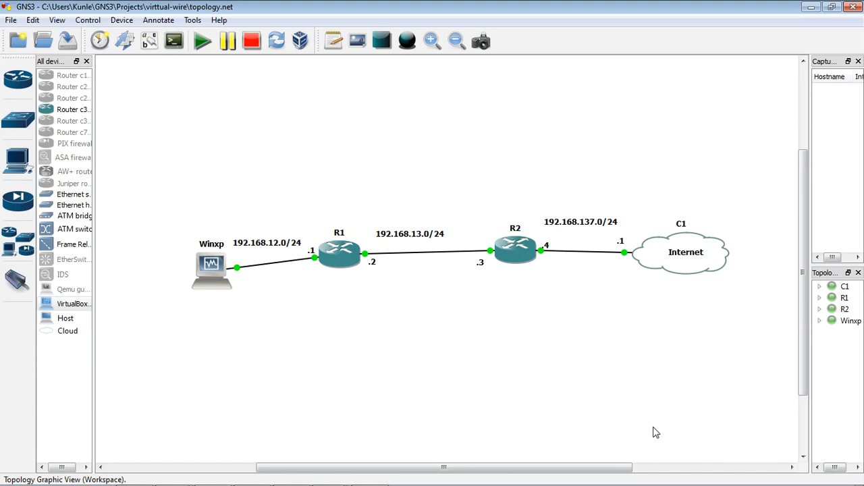
# Test internet connectivity from the Winxp guest's Command Prompt with "ping 4.2.2.2" and minimize the guest window
pyautogui.doubleClick(215, 276)
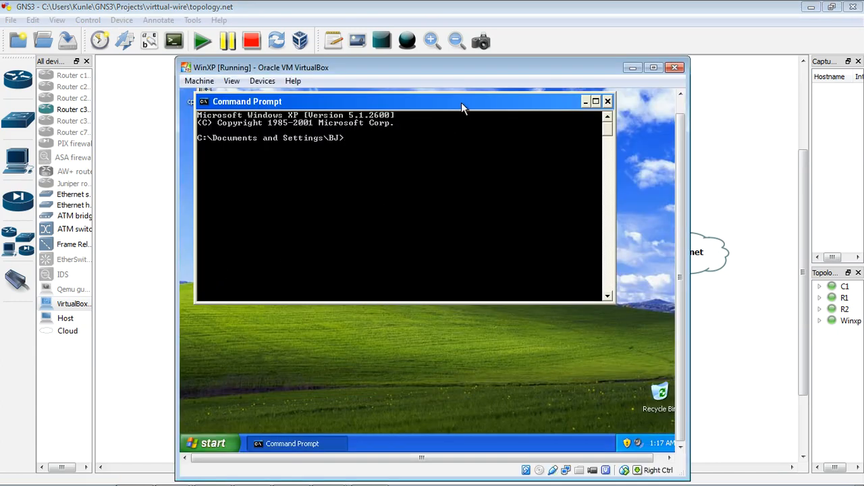
pyautogui.write('ping 4.2.2.2')
pyautogui.press('Return')
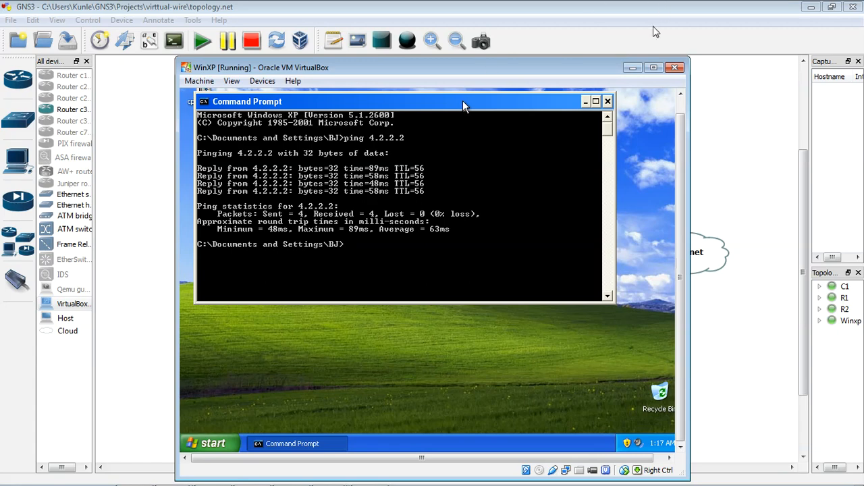
pyautogui.click(633, 67)
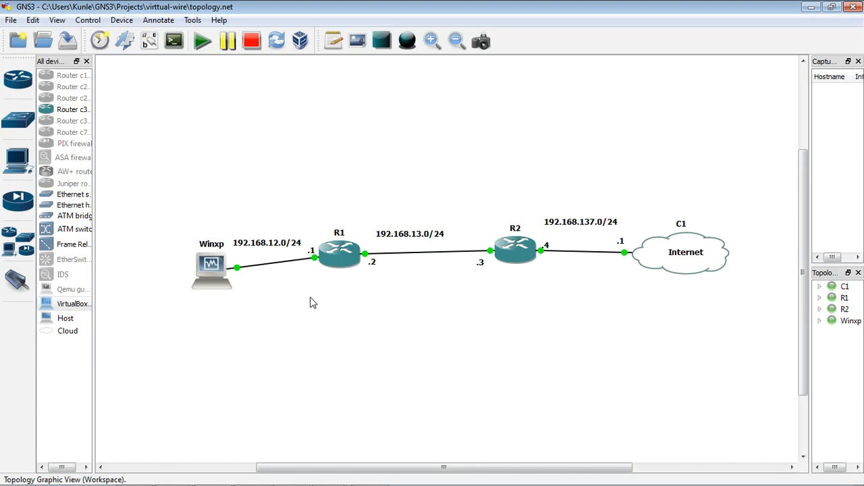
# Nudge the 192.168.13.0/24 label above the R1–R2 link slightly to the right
pyautogui.click(430, 239)
pyautogui.moveTo(430, 237); pyautogui.dragTo(434, 239)
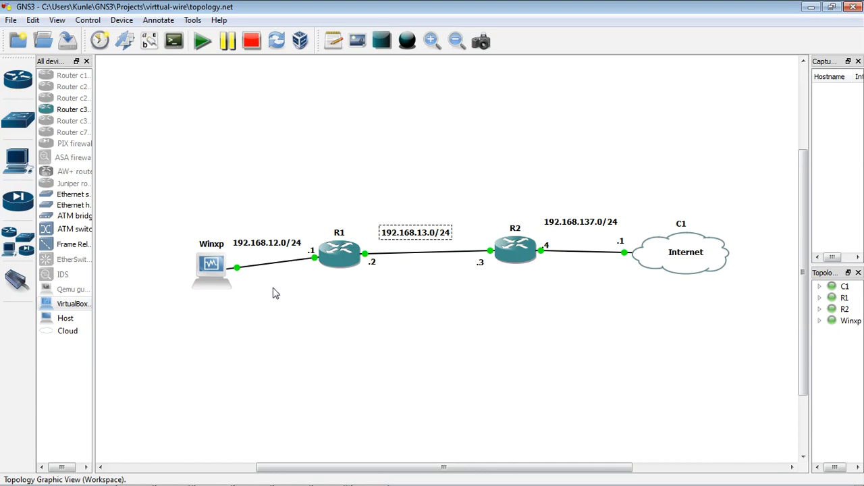
pyautogui.moveTo(242, 284)
pyautogui.moveTo(662, 272)
pyautogui.click(433, 303)
# Reread the definition of inserting security on a link in Notepad and return to the topology
pyautogui.click(376, 480)
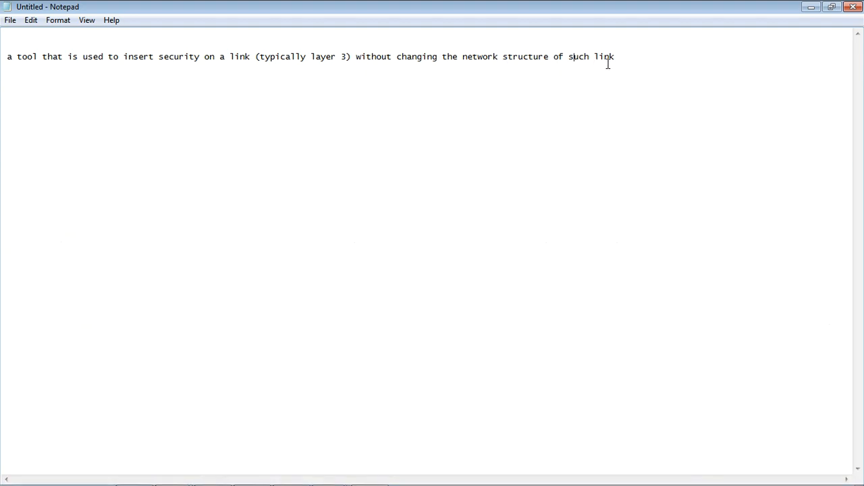
pyautogui.click(810, 7)
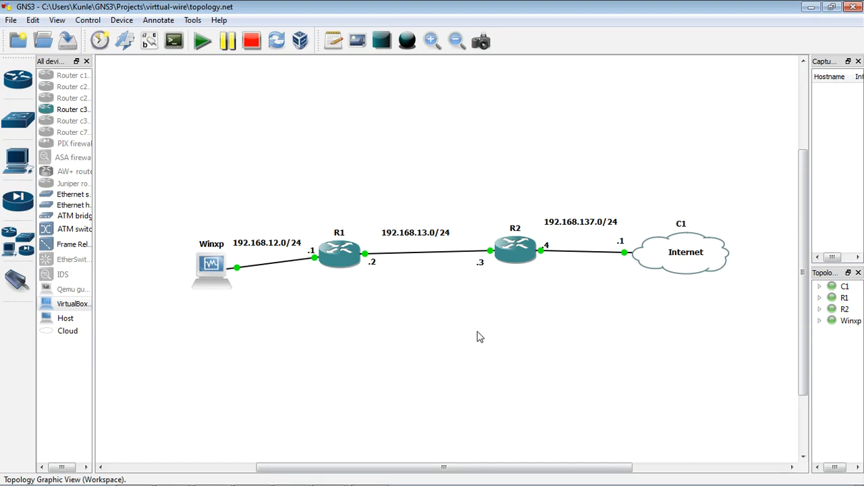
# Delete the link between R2 f0/0 and R1 f1/0
pyautogui.moveTo(434, 257)
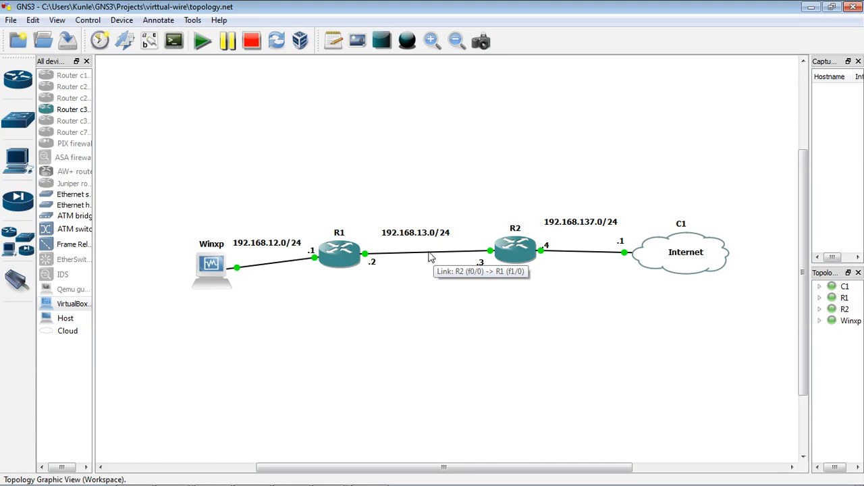
pyautogui.rightClick(429, 257)
pyautogui.click(464, 279)
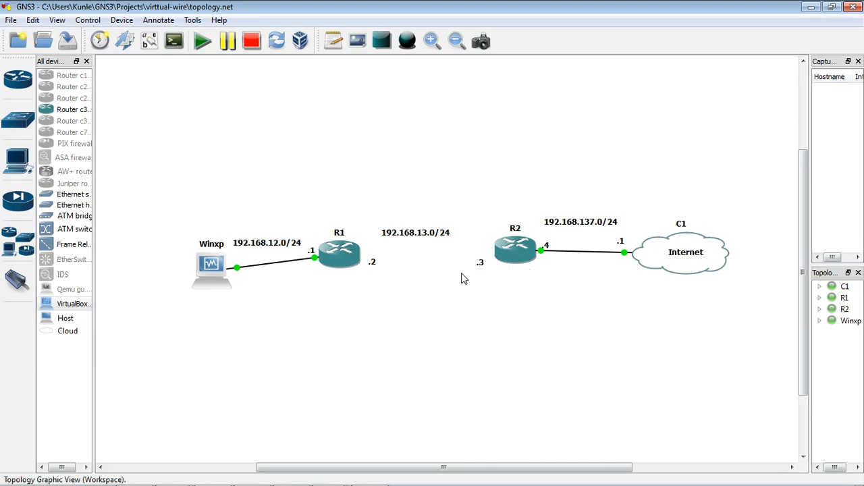
# Add a Host between R1 and R2 and raise the 192.168.13.0/24 label above it
pyautogui.click(402, 238)
pyautogui.moveTo(403, 233); pyautogui.dragTo(403, 218)
pyautogui.moveTo(60, 324); pyautogui.dragTo(434, 262)
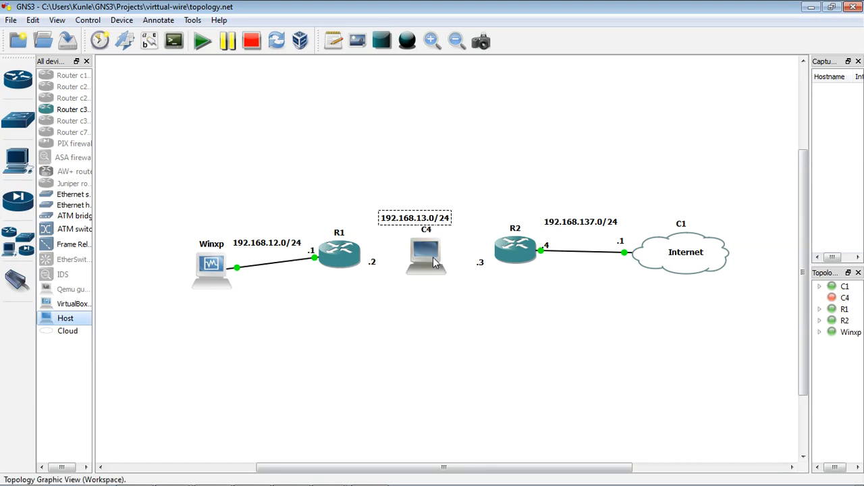
pyautogui.moveTo(426, 222); pyautogui.dragTo(424, 215)
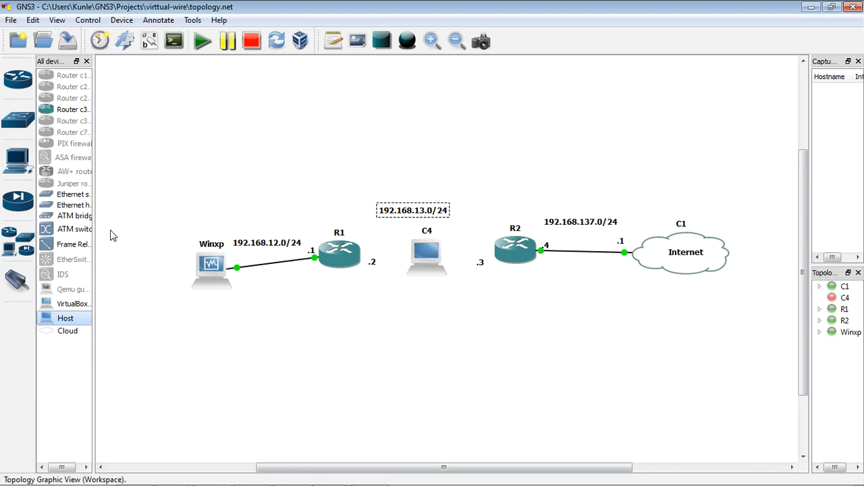
# Add an Ethernet switch below the new host and the VirtualBox guest win7-new below the switch
pyautogui.moveTo(82, 195); pyautogui.dragTo(438, 325)
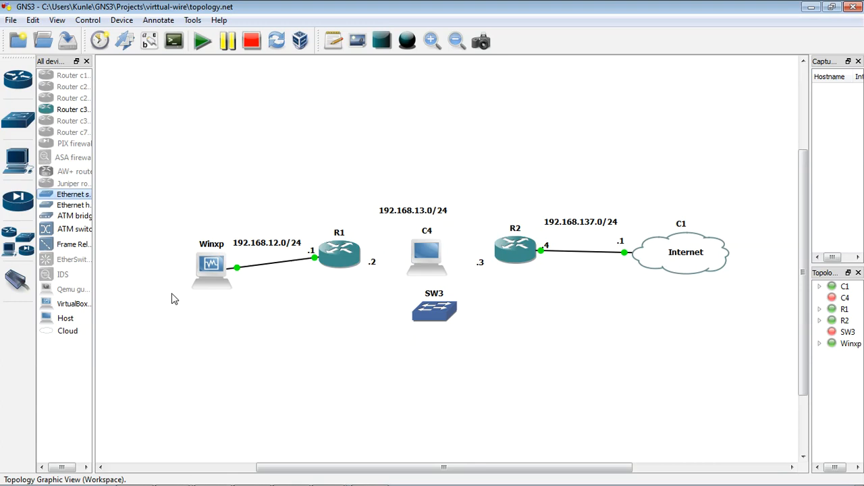
pyautogui.moveTo(74, 310); pyautogui.dragTo(439, 386)
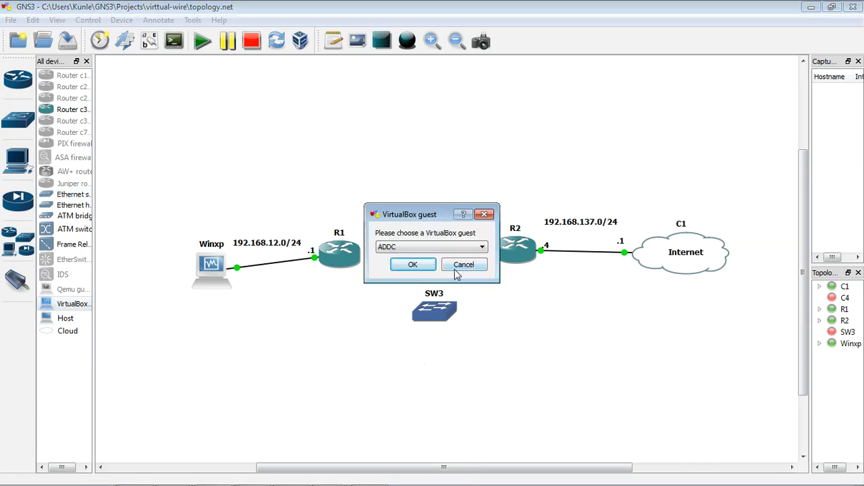
pyautogui.click(436, 251)
pyautogui.click(425, 274)
pyautogui.click(419, 270)
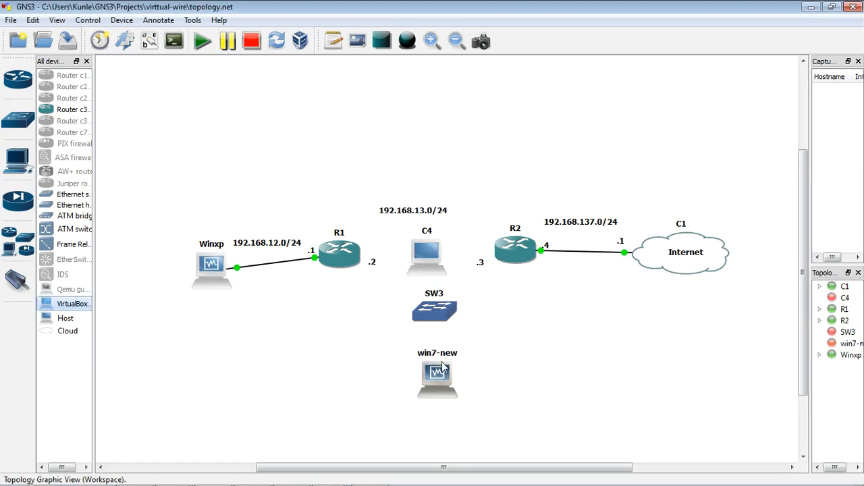
# Open the configuration of host C4 and delete all its default generic Ethernet NIOs
pyautogui.rightClick(419, 267)
pyautogui.click(443, 269)
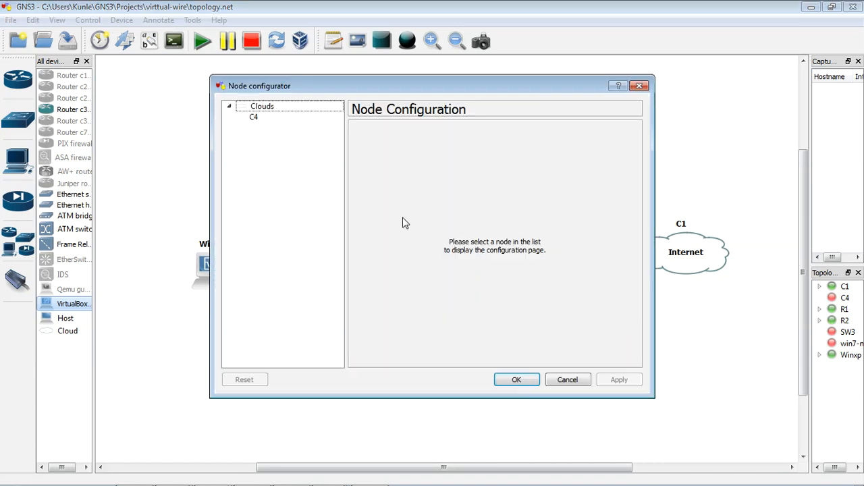
pyautogui.click(282, 119)
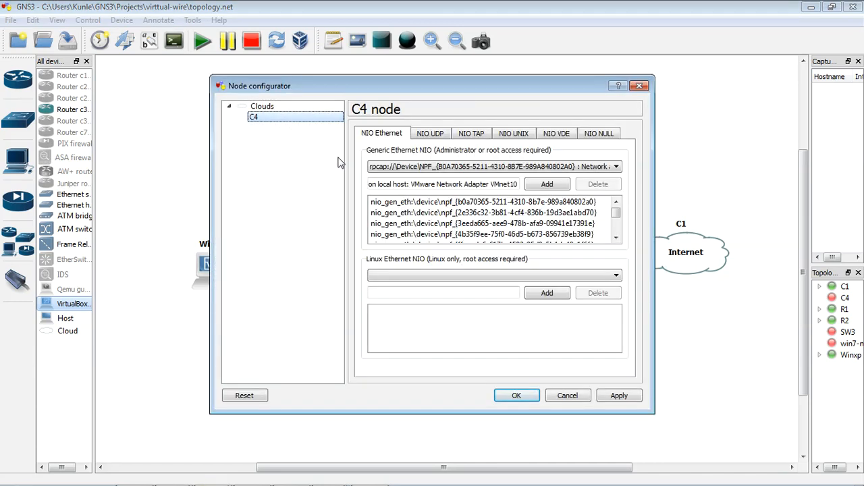
pyautogui.click(457, 201)
pyautogui.click(605, 185)
pyautogui.click(604, 185)
pyautogui.click(604, 186)
pyautogui.click(602, 186)
pyautogui.click(603, 186)
pyautogui.click(603, 186)
pyautogui.click(602, 186)
pyautogui.click(602, 186)
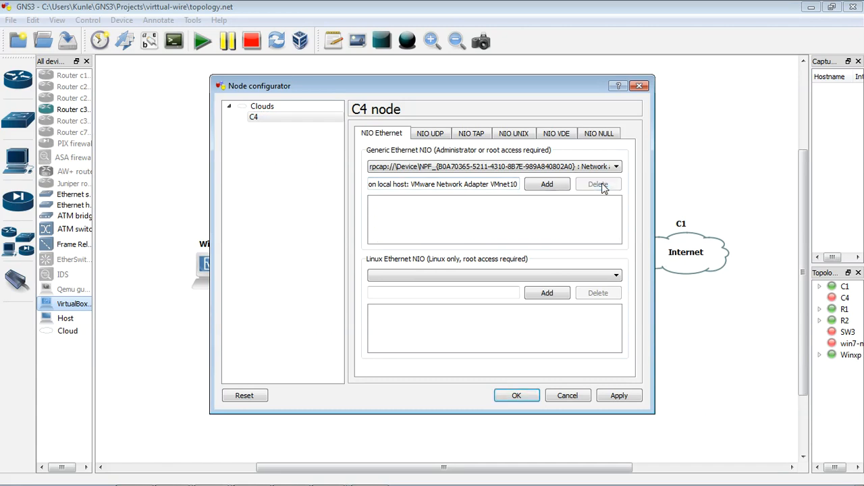
# Add VMware Network Adapters VMnet1 and VMnet2 to C4's generic Ethernet NIOs
pyautogui.click(605, 167)
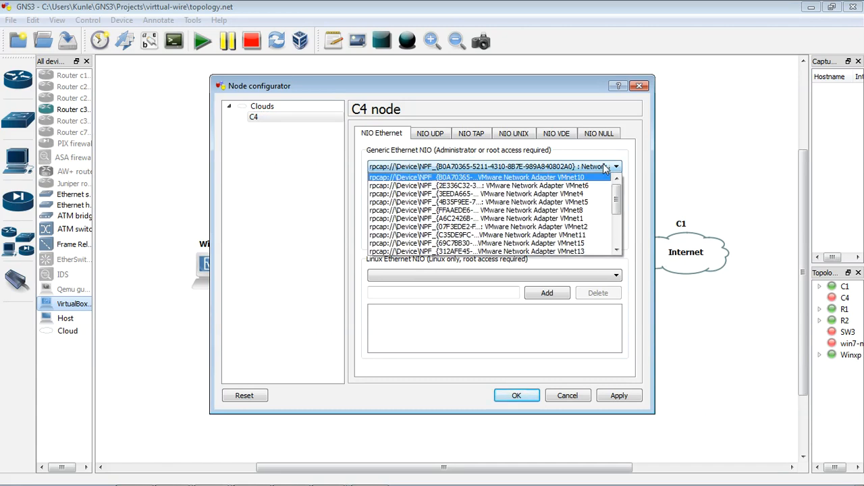
pyautogui.click(589, 225)
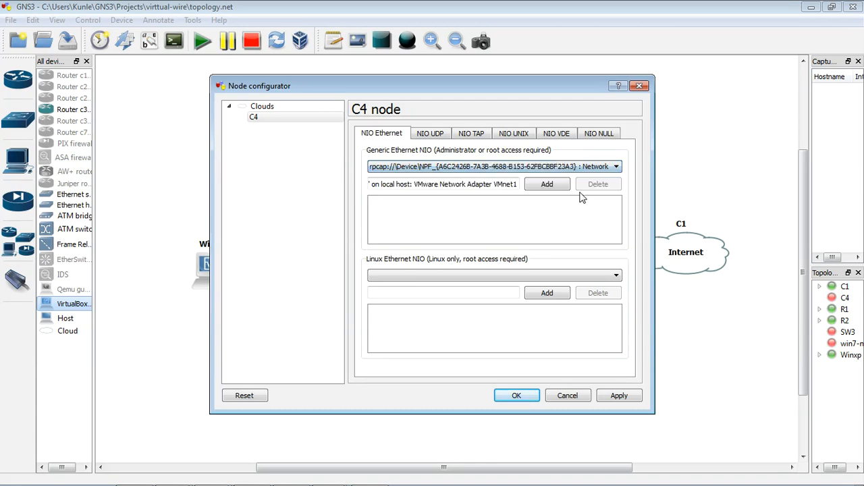
pyautogui.click(558, 185)
pyautogui.click(586, 169)
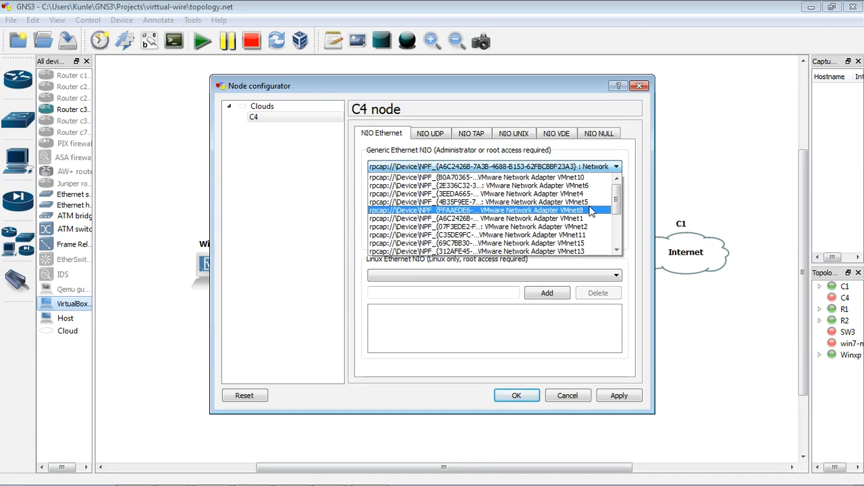
pyautogui.moveTo(617, 204); pyautogui.dragTo(616, 217)
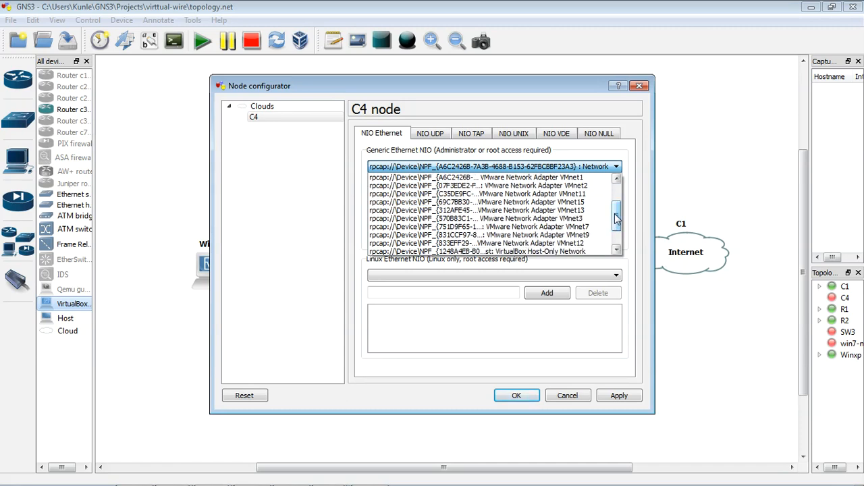
pyautogui.click(564, 185)
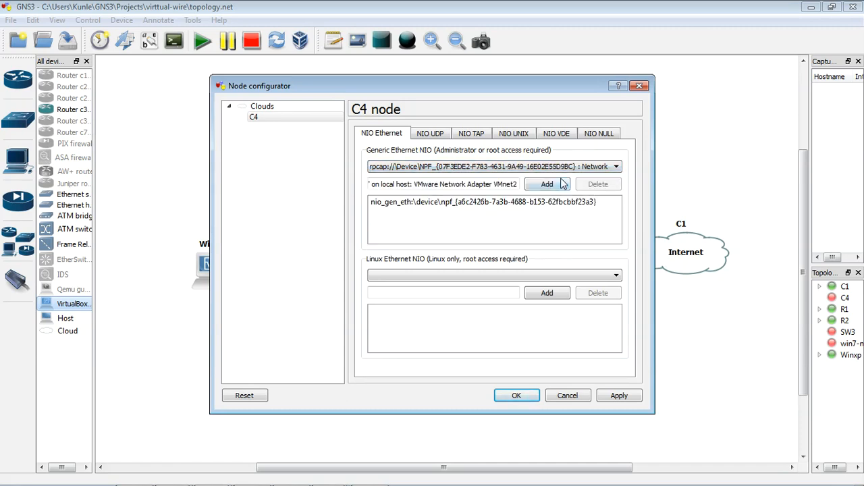
pyautogui.click(563, 185)
# Add VMware Network Adapter VMnet3 to C4's generic Ethernet NIOs and save the node configuration
pyautogui.click(597, 171)
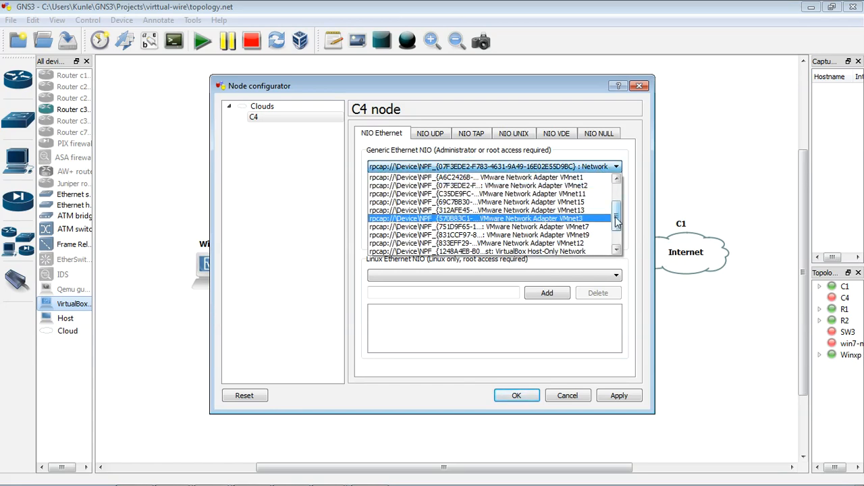
pyautogui.scroll(-2, 616, 223)
pyautogui.scroll(2, 616, 230)
pyautogui.click(609, 219)
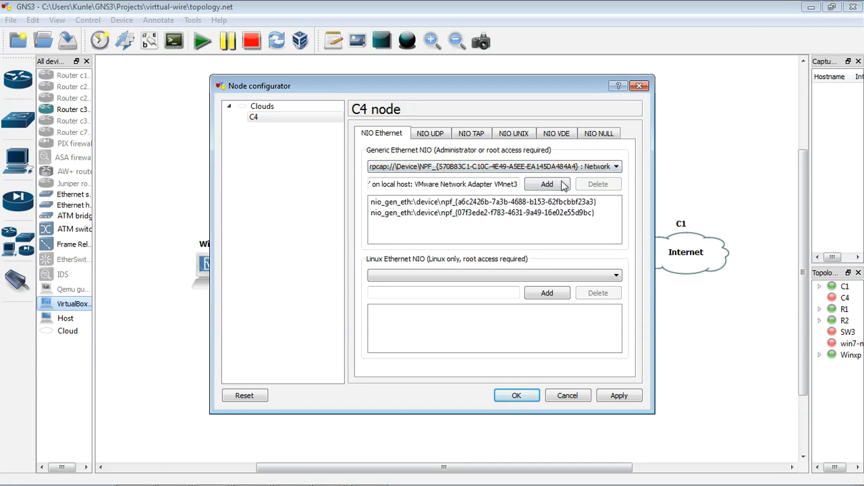
pyautogui.click(553, 185)
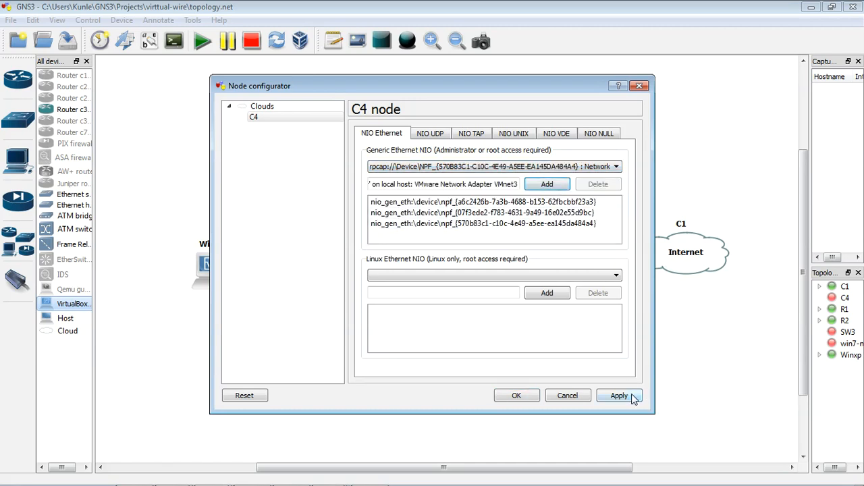
pyautogui.click(534, 398)
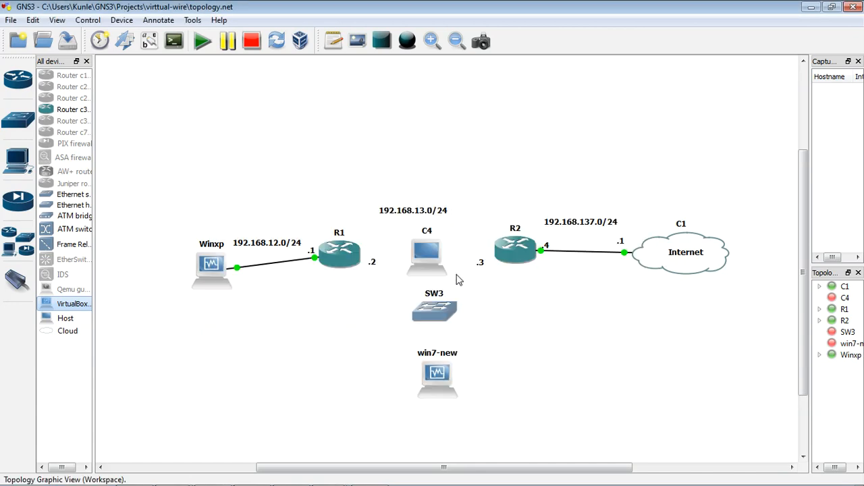
# Link C4's VMnet1 adapter to port 1 of switch SW3
pyautogui.click(17, 284)
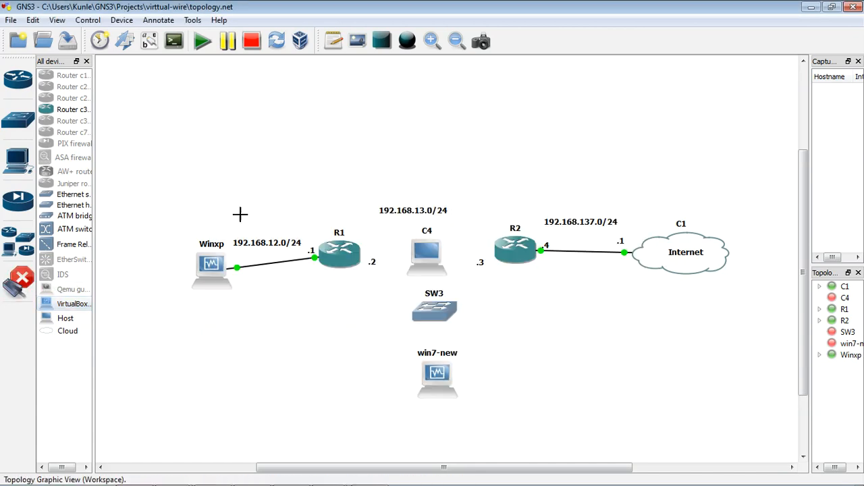
pyautogui.click(429, 256)
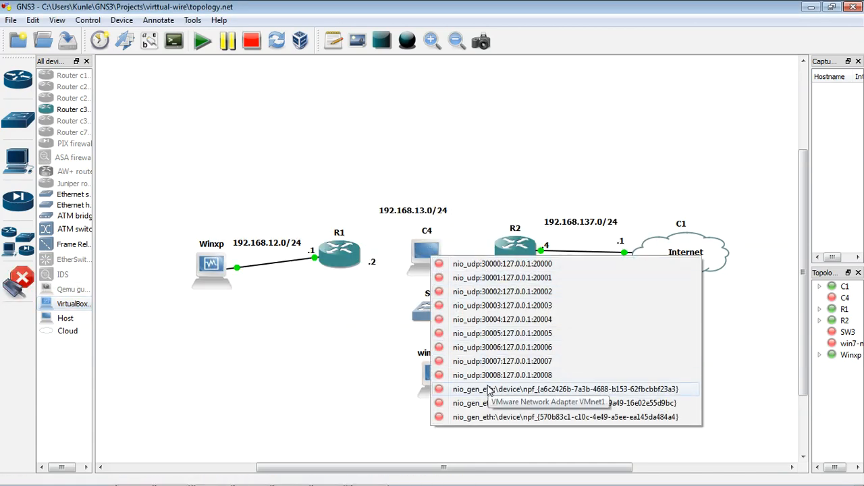
pyautogui.click(489, 390)
pyautogui.click(440, 314)
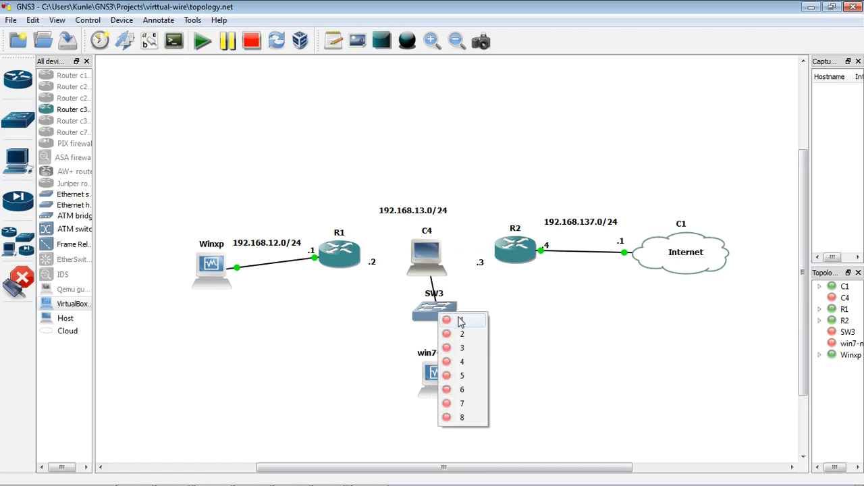
pyautogui.click(460, 321)
# Link port 2 of switch SW3 to interface e0 of win7-new
pyautogui.click(439, 314)
pyautogui.click(461, 335)
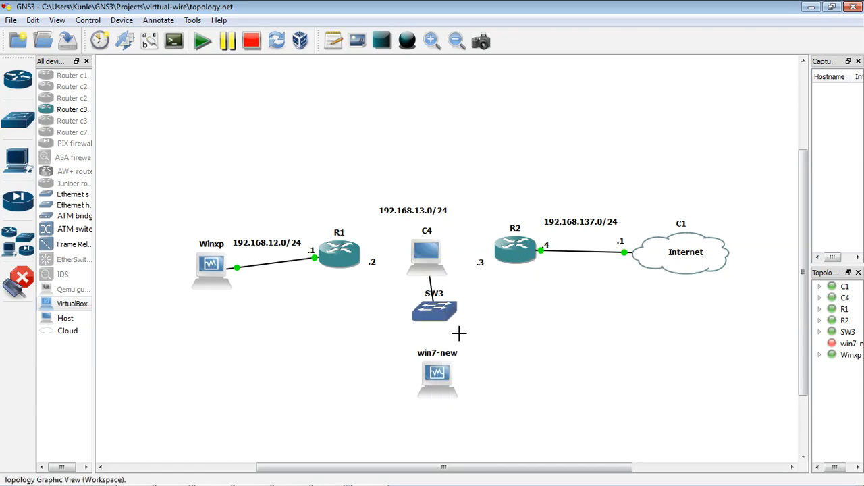
pyautogui.click(444, 384)
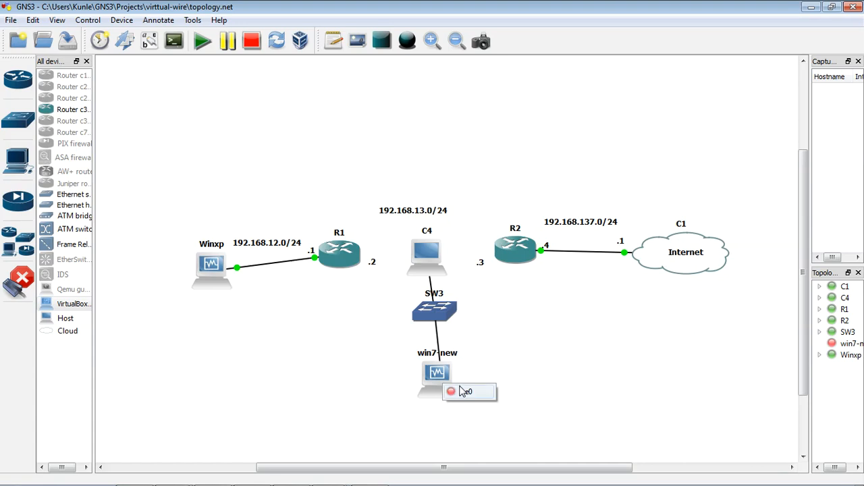
pyautogui.click(463, 391)
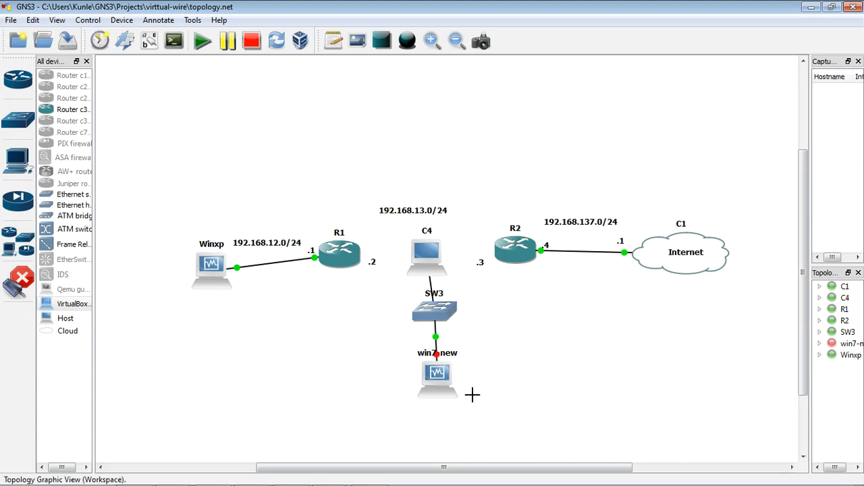
# Link C4's second generic Ethernet NIO, the VMnet2 adapter, to router R1
pyautogui.click(429, 254)
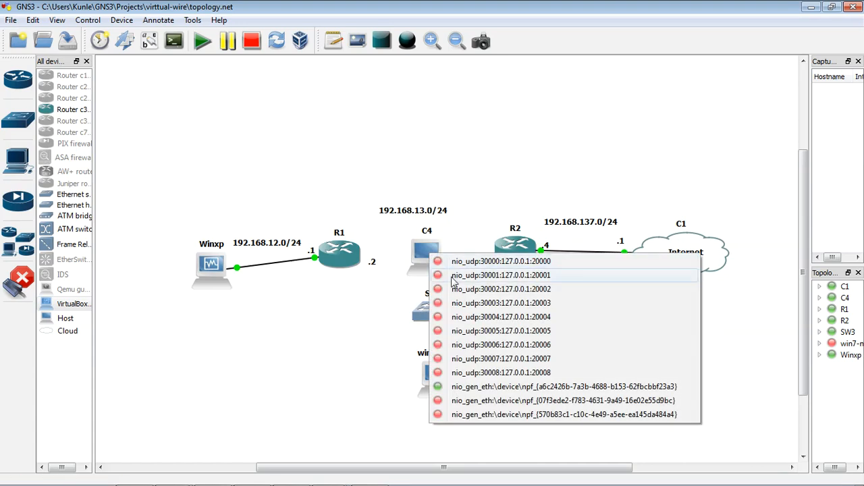
pyautogui.click(513, 401)
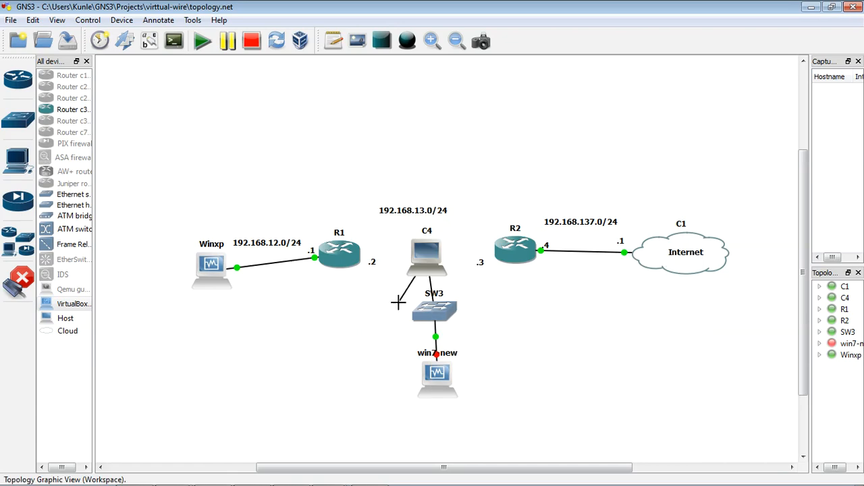
pyautogui.click(349, 255)
pyautogui.click(380, 274)
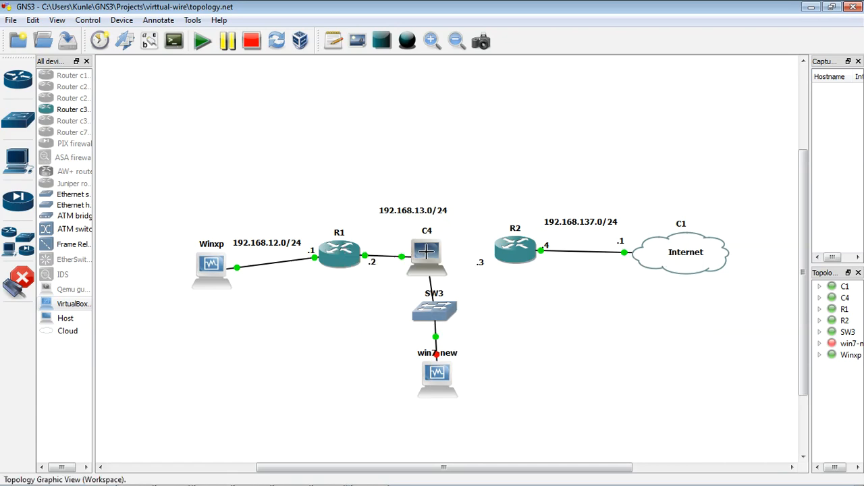
# Link C4's third generic Ethernet NIO, the VMnet3 adapter, to router R2 and leave link mode
pyautogui.click(425, 252)
pyautogui.click(493, 414)
pyautogui.click(515, 251)
pyautogui.click(546, 261)
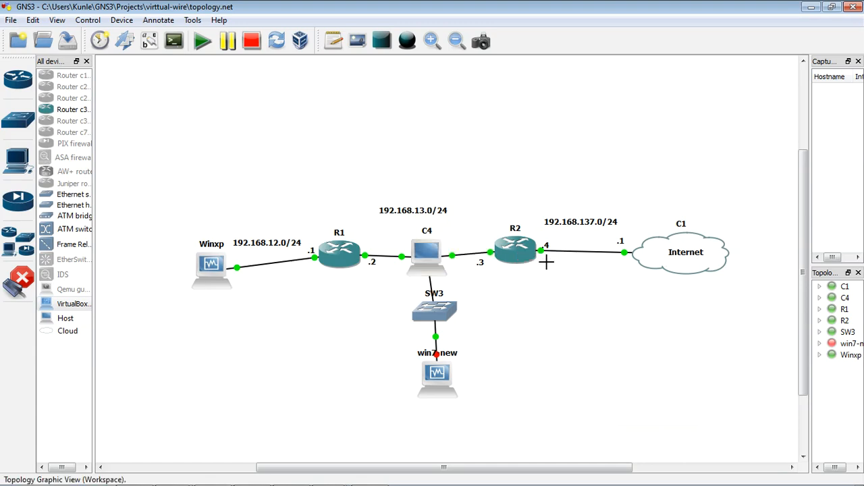
pyautogui.click(27, 282)
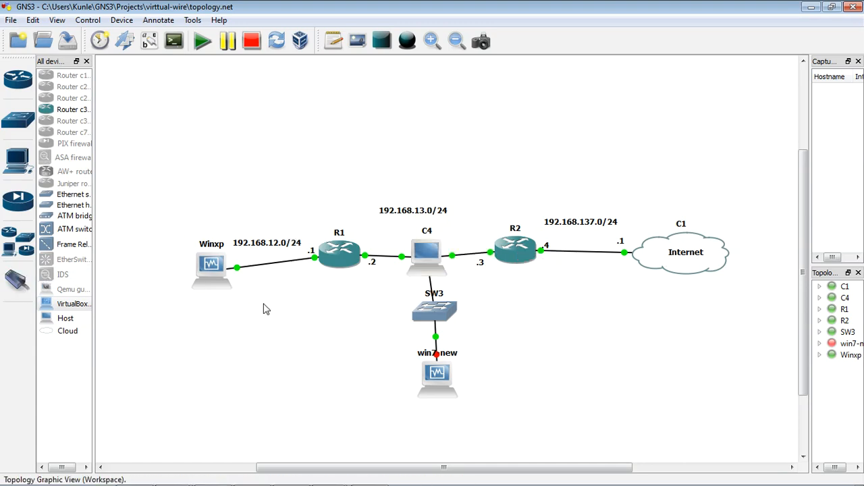
# Start win7-new, dismiss the shared folder warning, and boot the guest with Start Windows Normally
pyautogui.rightClick(430, 388)
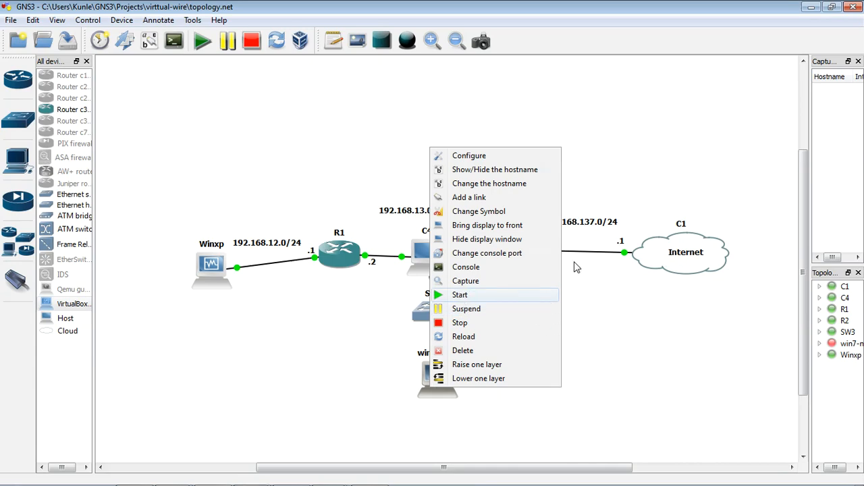
pyautogui.press('Return')
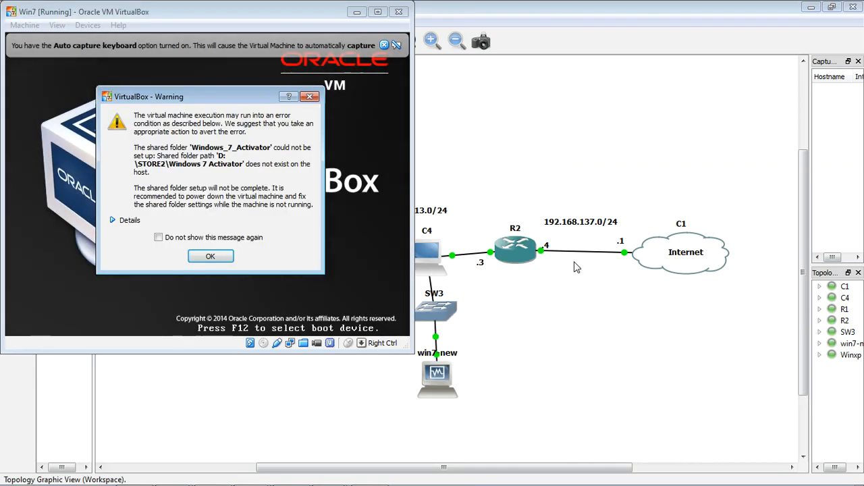
pyautogui.click(211, 255)
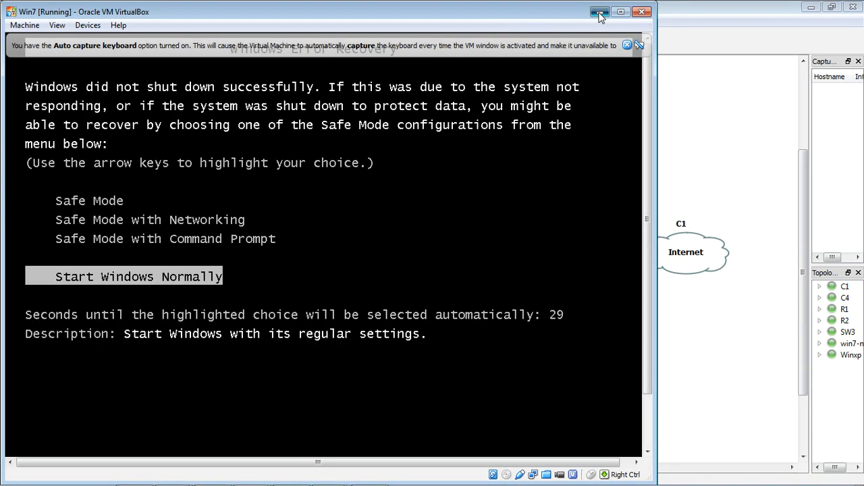
pyautogui.click(599, 12)
pyautogui.doubleClick(434, 386)
pyautogui.press('Return')
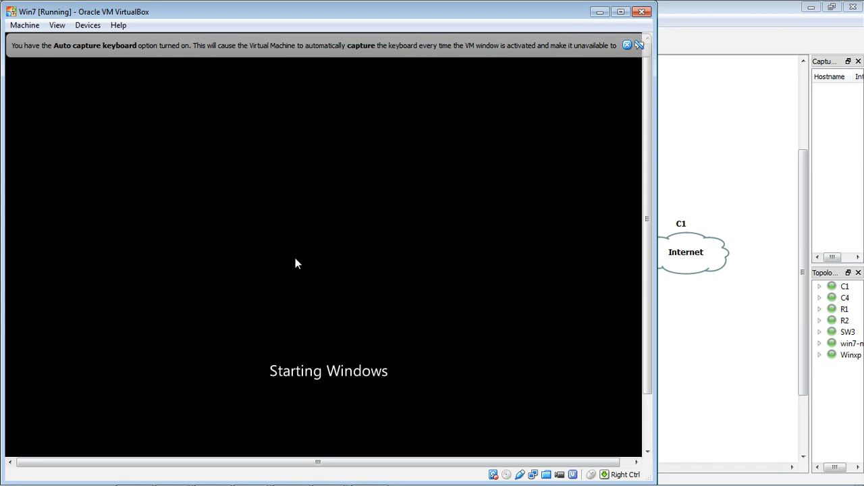
pyautogui.click(599, 12)
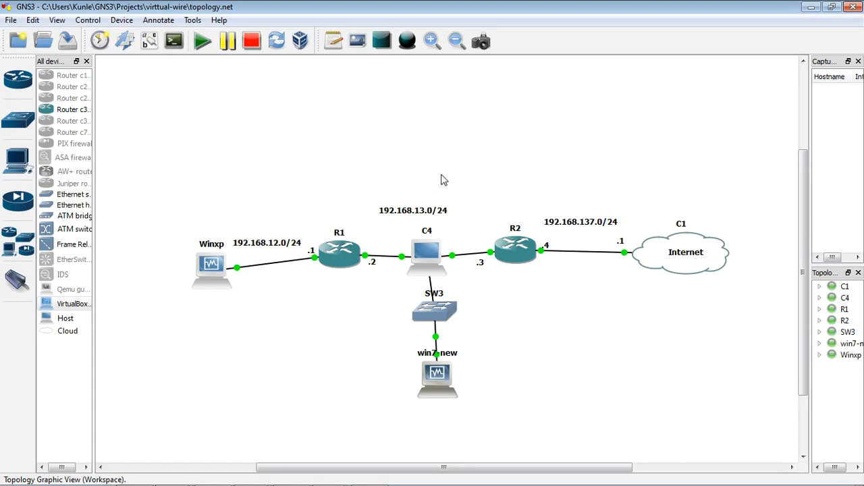
# Add a note reading 192.168.14.0/24 beside switch SW3 and win7-new's link
pyautogui.click(334, 43)
pyautogui.click(461, 319)
pyautogui.write('192.168.14')
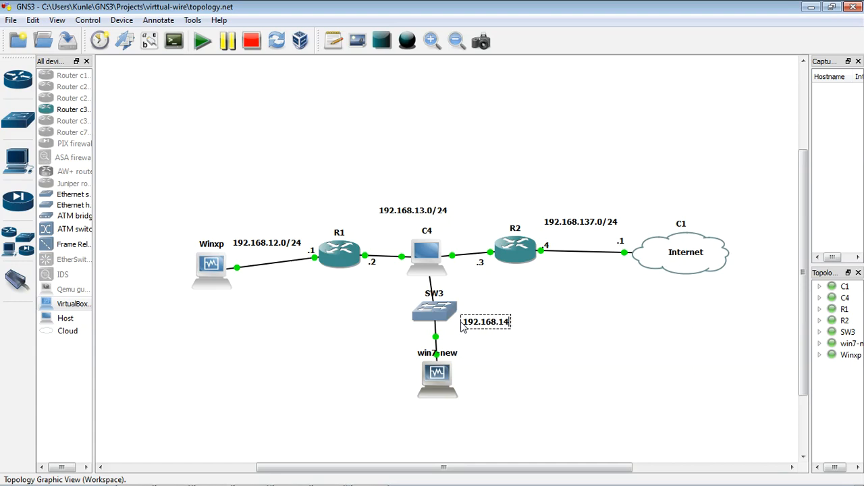
pyautogui.write('.0/24')
pyautogui.click(528, 369)
# Add a note reading .1 just below C4, next to its link to SW3
pyautogui.click(334, 41)
pyautogui.click(438, 280)
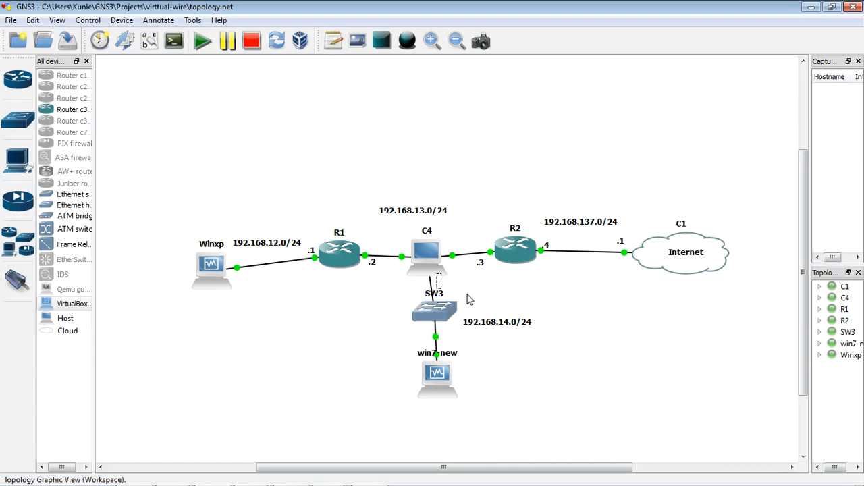
pyautogui.write('.1')
pyautogui.click(533, 300)
# Add a note reading .10 beside win7-new as its host address
pyautogui.click(334, 41)
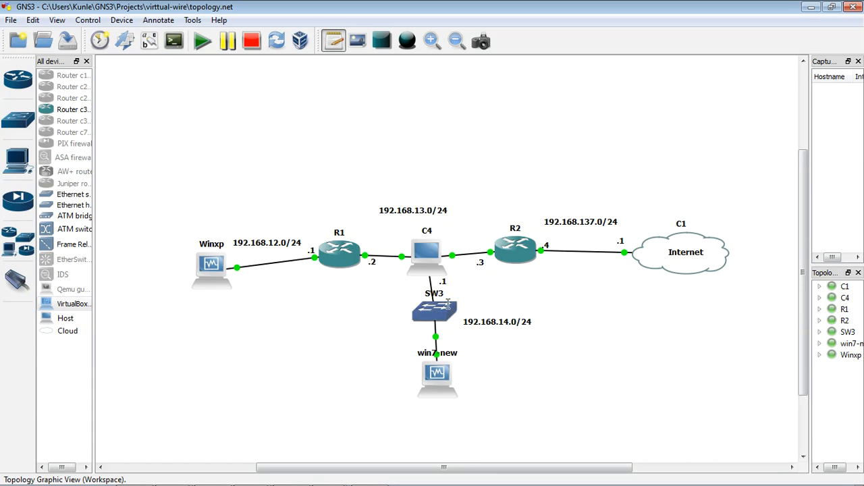
pyautogui.click(462, 364)
pyautogui.write('.10')
pyautogui.click(473, 367)
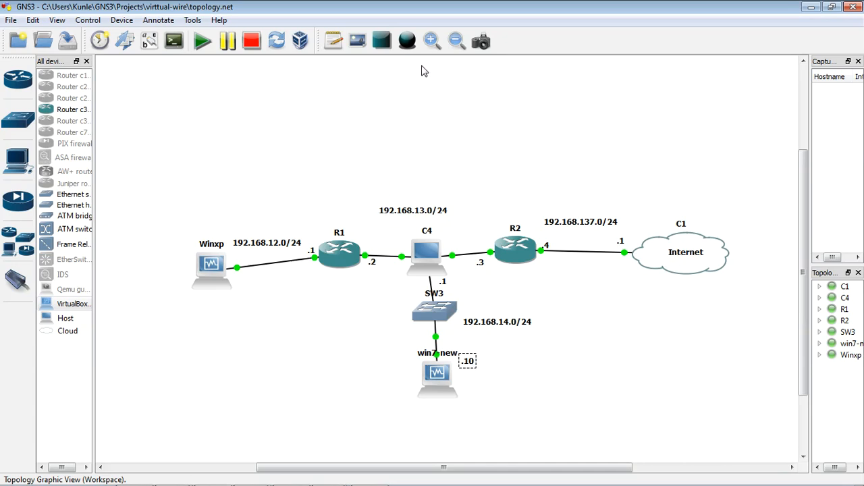
# Add a note reading .10 beside Winxp's link as its host address
pyautogui.click(333, 41)
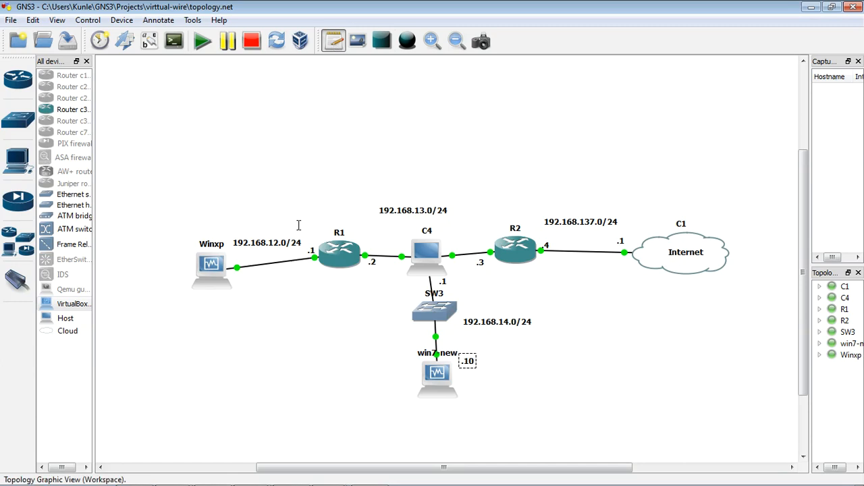
pyautogui.click(237, 278)
pyautogui.write('.10')
pyautogui.click(331, 341)
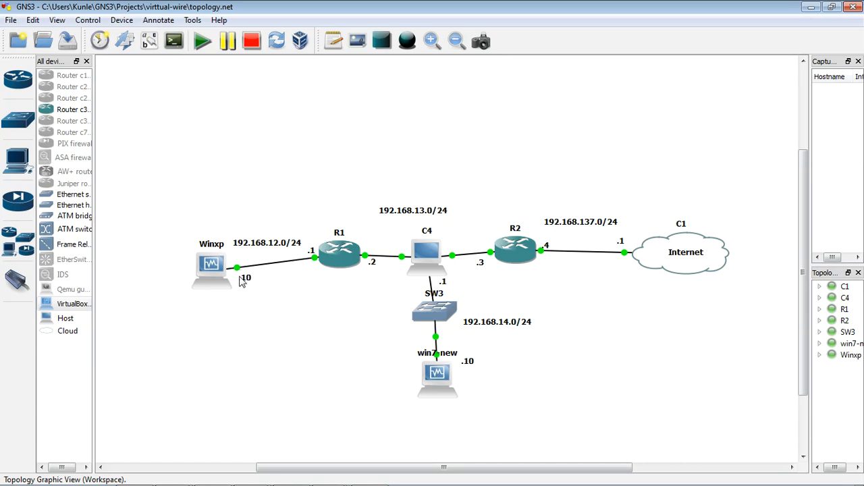
# Check Winxp's IP settings by running ipconfig in its Command Prompt, and return to the topology
pyautogui.doubleClick(217, 274)
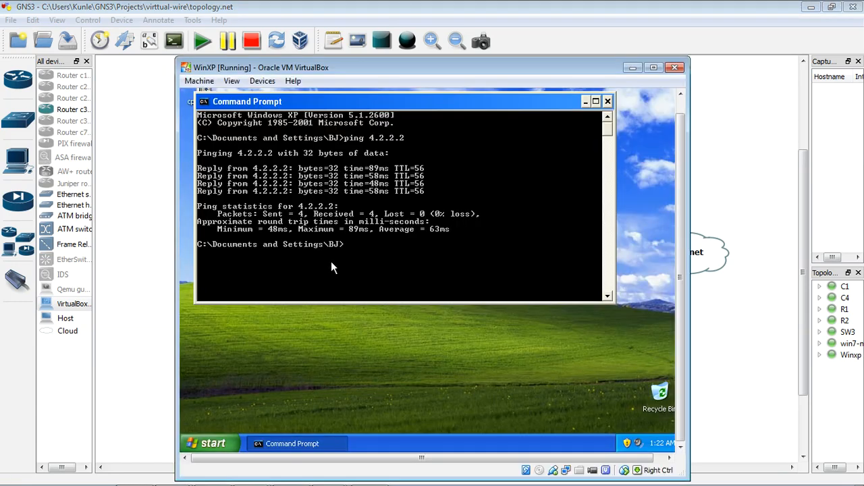
pyautogui.write('ipconfig')
pyautogui.press('Return')
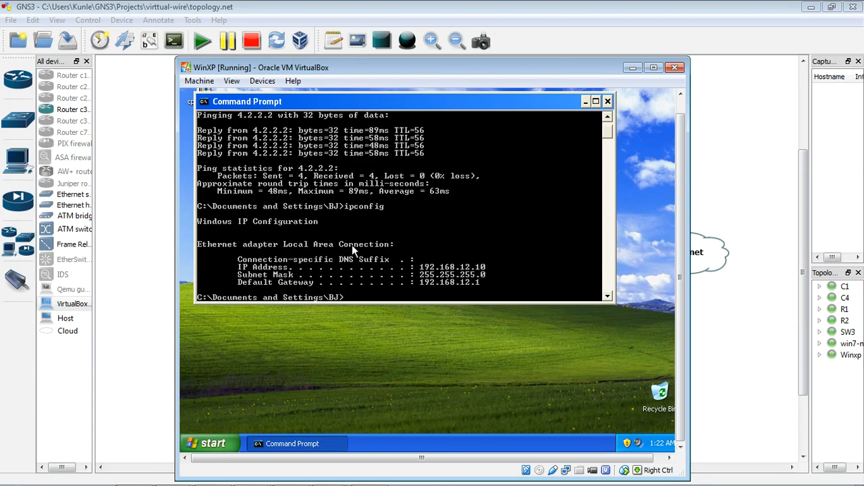
pyautogui.click(632, 67)
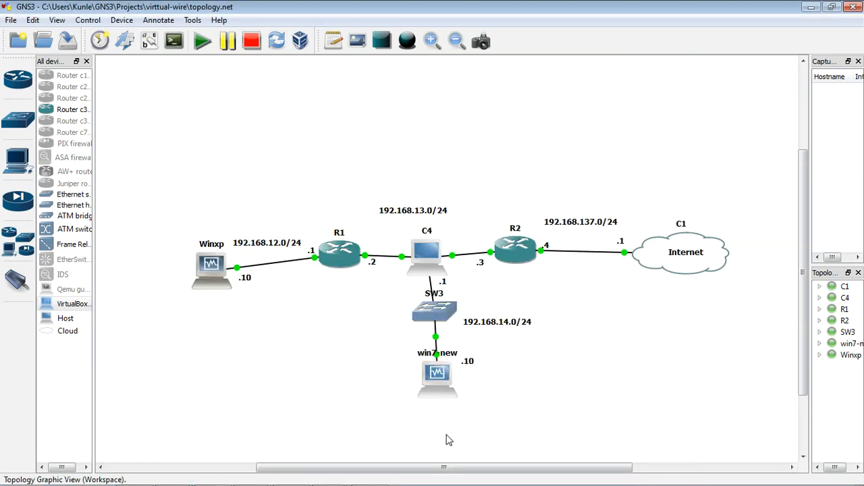
pyautogui.click(468, 363)
# Switch to the PA-Vwire machine in VMware Workstation, log in as admin with the account password, and return to GNS3
pyautogui.moveTo(333, 478)
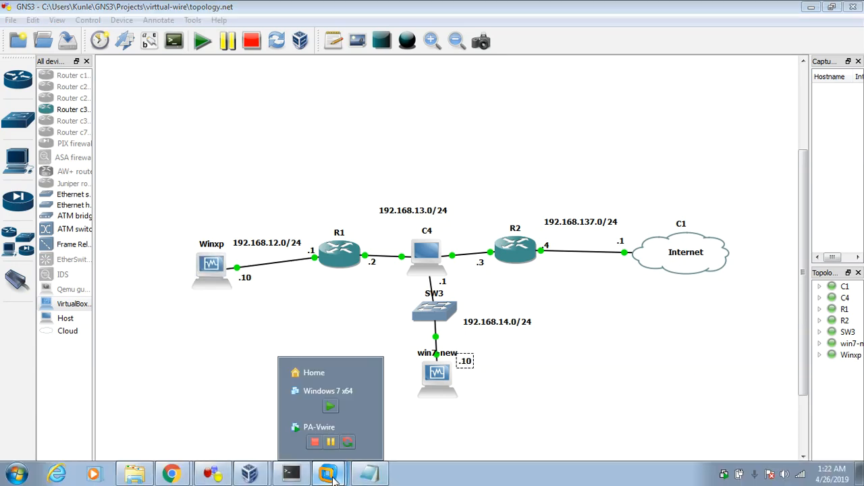
pyautogui.click(298, 440)
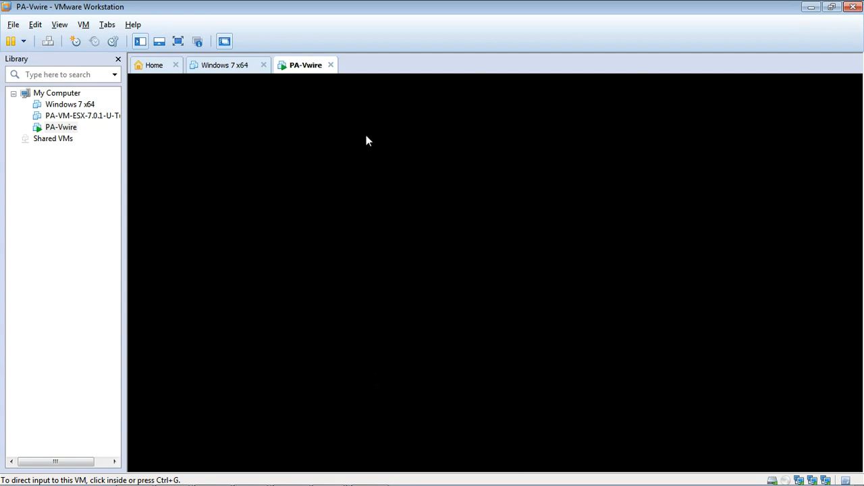
pyautogui.click(374, 171)
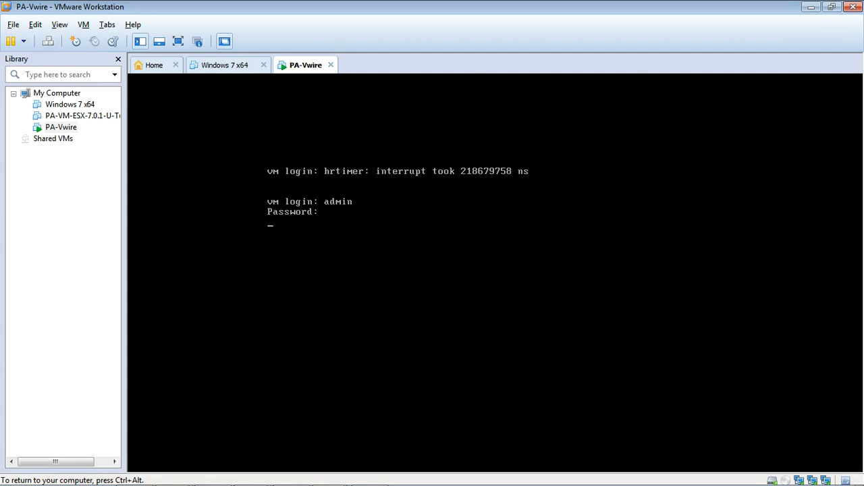
pyautogui.hotkey('ctrl', 'alt')
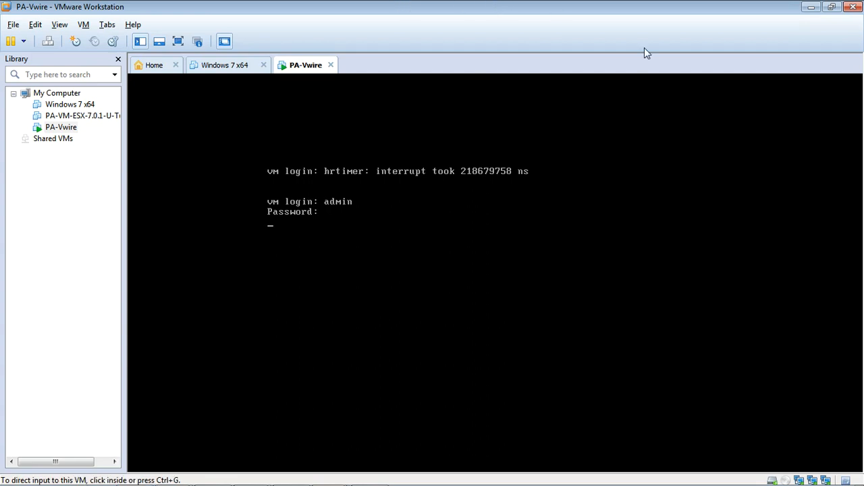
pyautogui.click(811, 7)
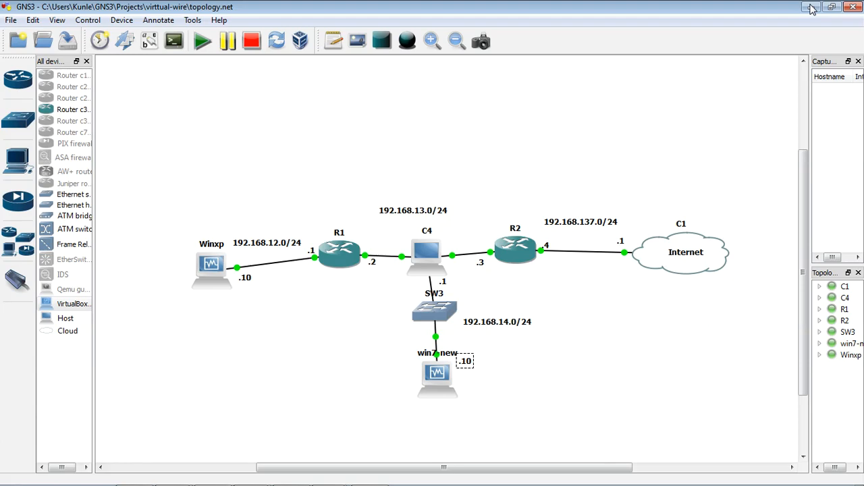
# Move the .10 note slightly farther from win7-new, and check the PA-Vwire console's login progress in VMware Workstation
pyautogui.moveTo(470, 365); pyautogui.dragTo(481, 369)
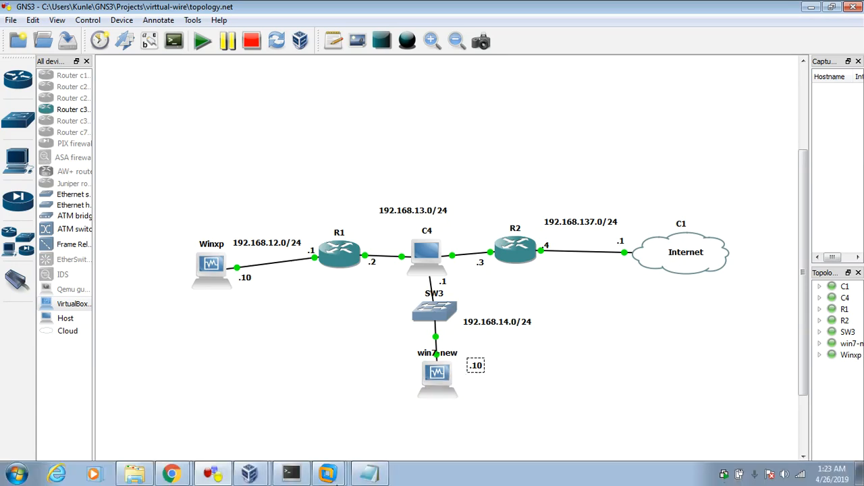
pyautogui.click(328, 474)
pyautogui.click(296, 443)
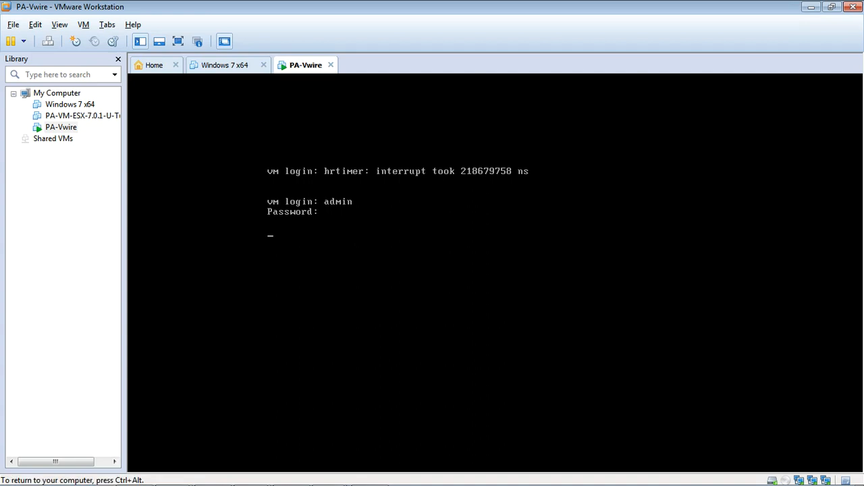
pyautogui.hotkey('ctrl', 'alt')
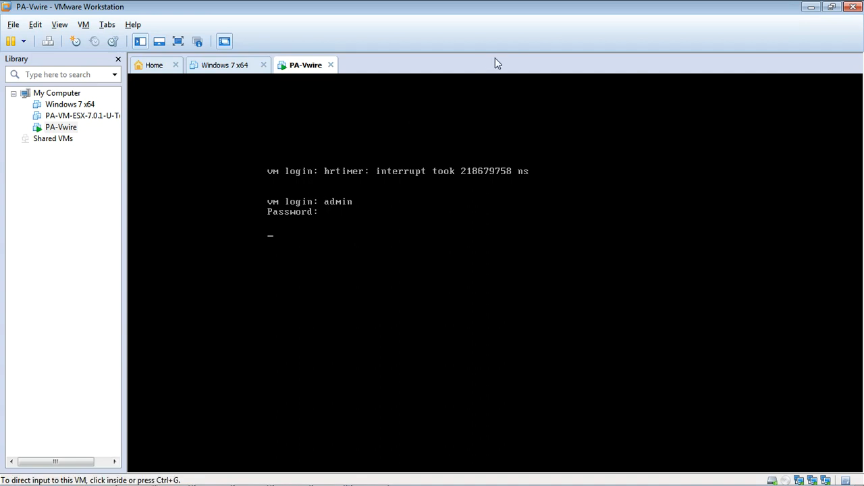
pyautogui.click(811, 7)
# Check win7-new's boot progress in its VirtualBox window, dismissing the keyboard-capture notice and declining input capture
pyautogui.doubleClick(438, 375)
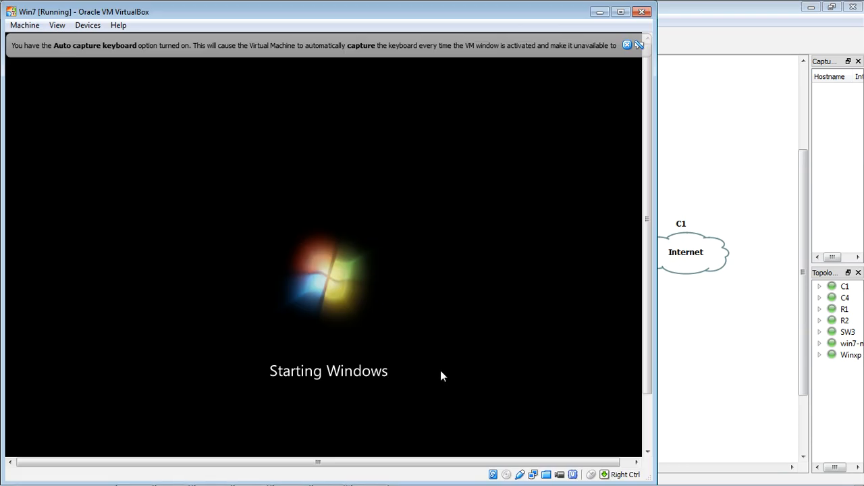
pyautogui.moveTo(477, 13); pyautogui.dragTo(537, 49)
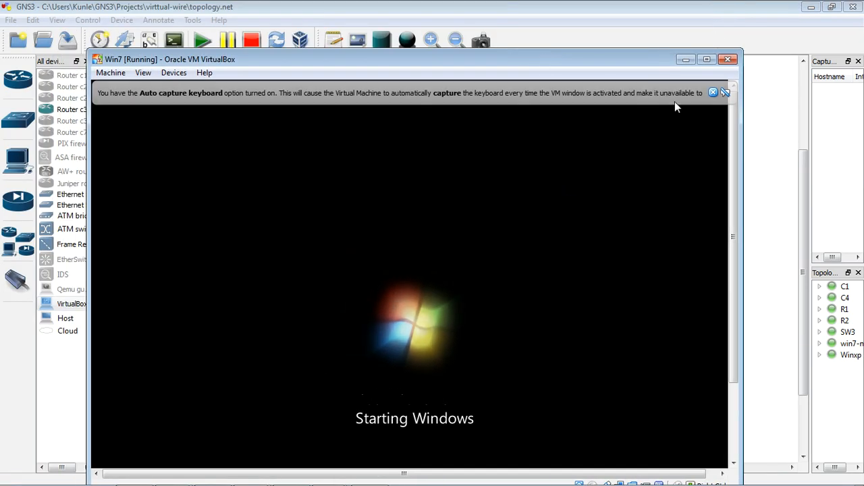
pyautogui.click(725, 93)
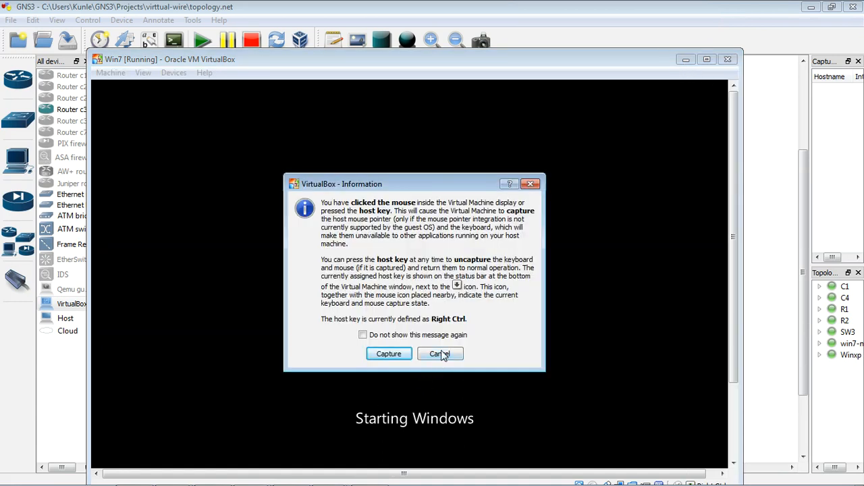
pyautogui.click(440, 355)
pyautogui.click(686, 59)
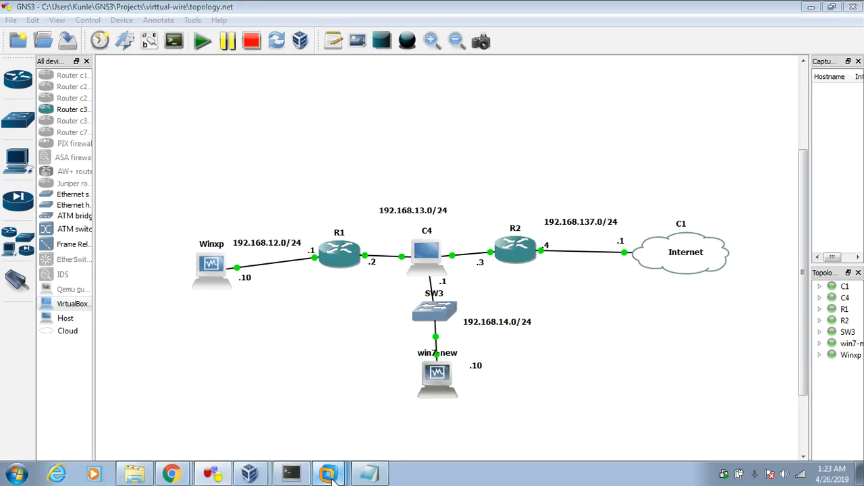
# Switch to the PA-Vwire console in VMware Workstation and enter configuration mode with the configure command
pyautogui.moveTo(328, 474)
pyautogui.click(298, 440)
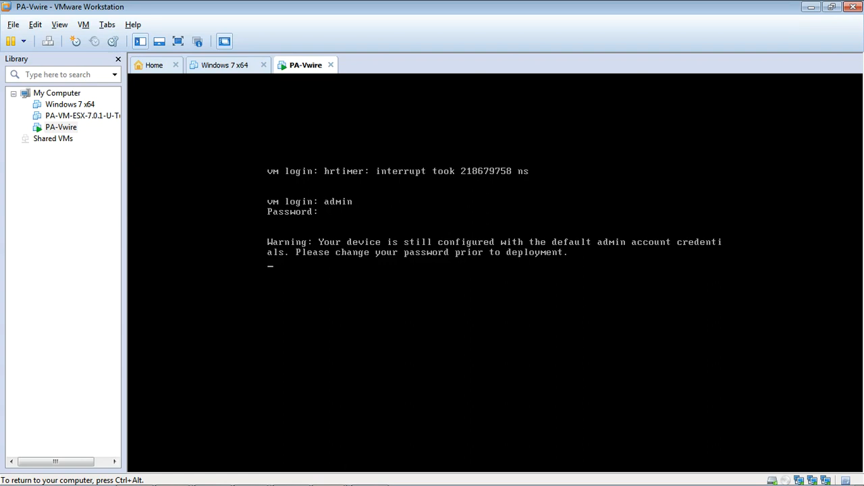
pyautogui.press('Return')
pyautogui.press('Return')
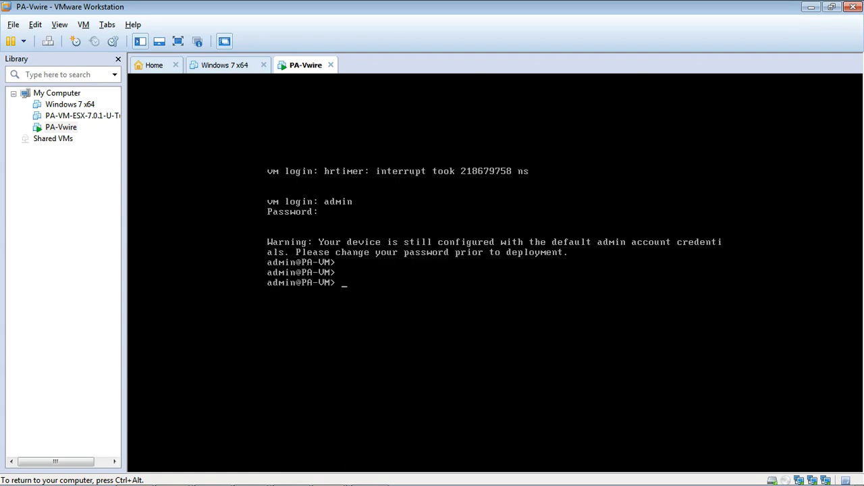
pyautogui.write('configure')
pyautogui.press('Return')
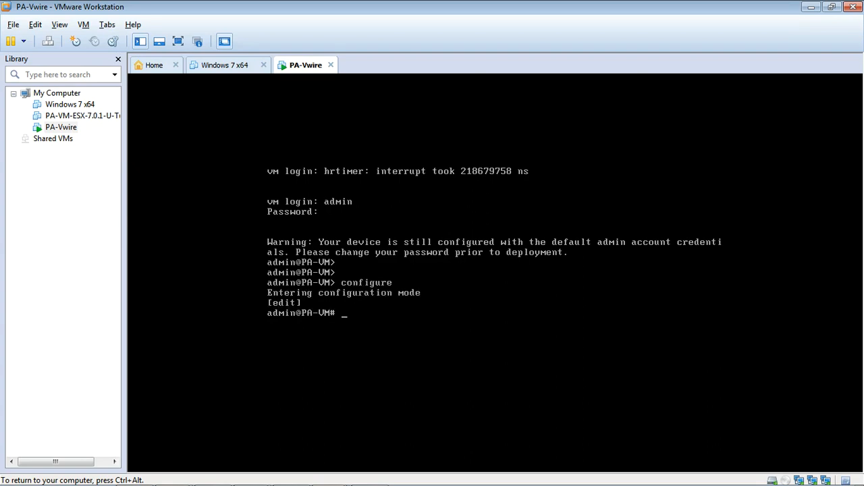
# Set the firewall's management IP address to 192.168.14.1 with netmask 255.255.255.0 using set deviceconfig system, and commit the configuration
pyautogui.write('set deviceconfig syste')
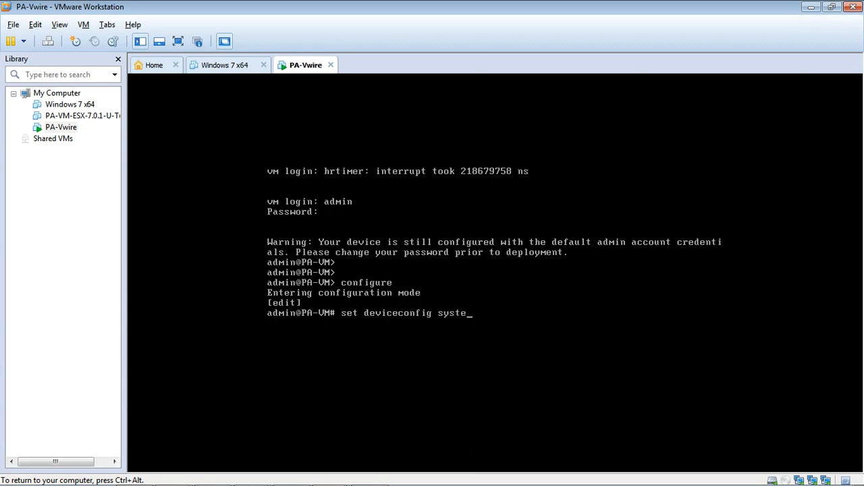
pyautogui.write('m ip-address 192.168.1')
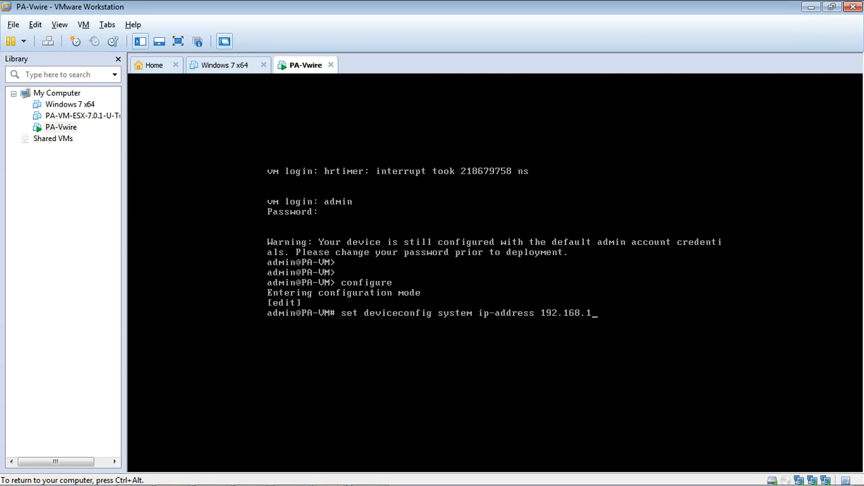
pyautogui.write('4.1 netmask 255.255.255.')
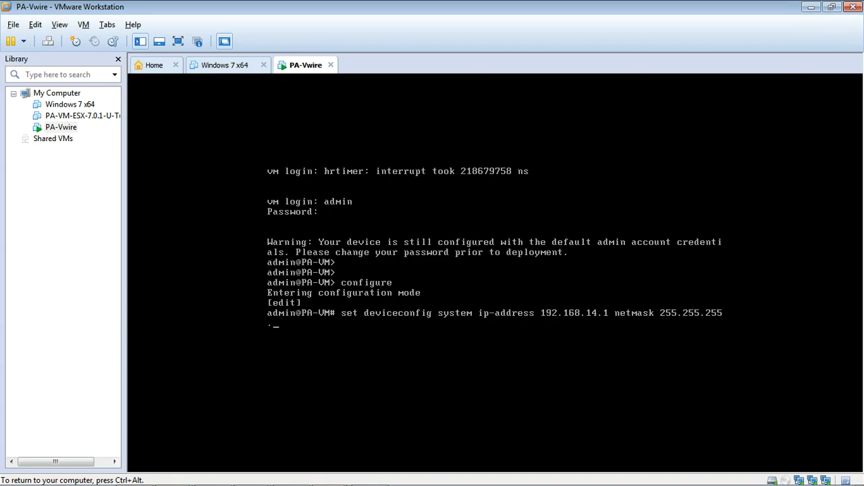
pyautogui.write('0')
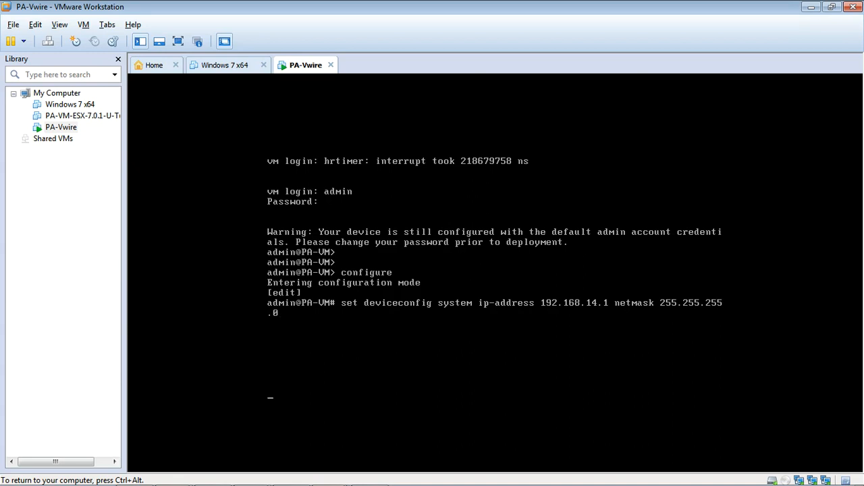
pyautogui.write('  [edit] admin@PA-VM# commit')
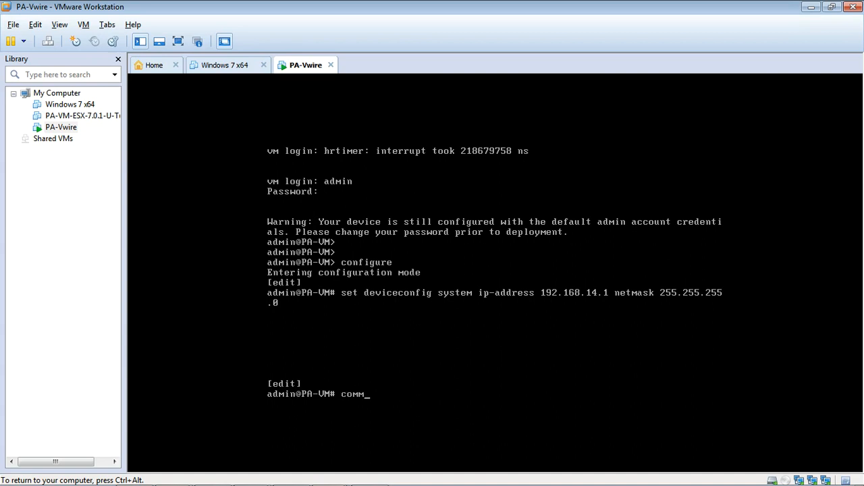
pyautogui.press('Return')
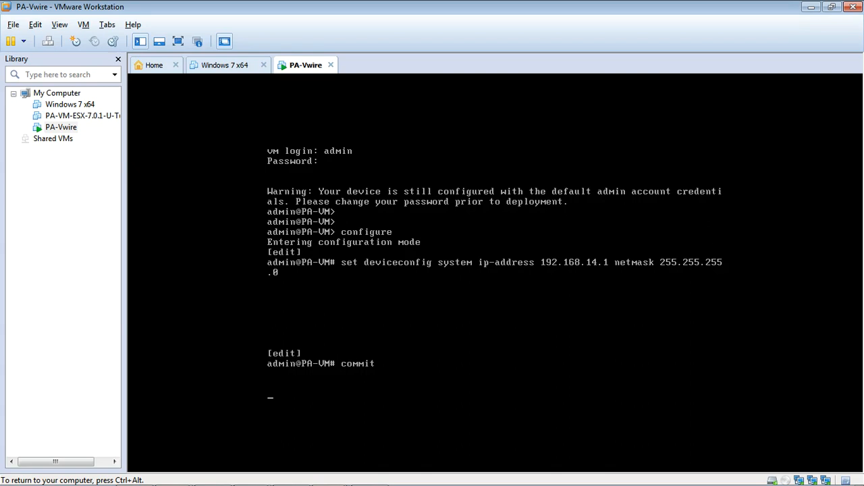
# Return to GNS3 and check win7-new's boot progress in its VirtualBox window
pyautogui.click(809, 7)
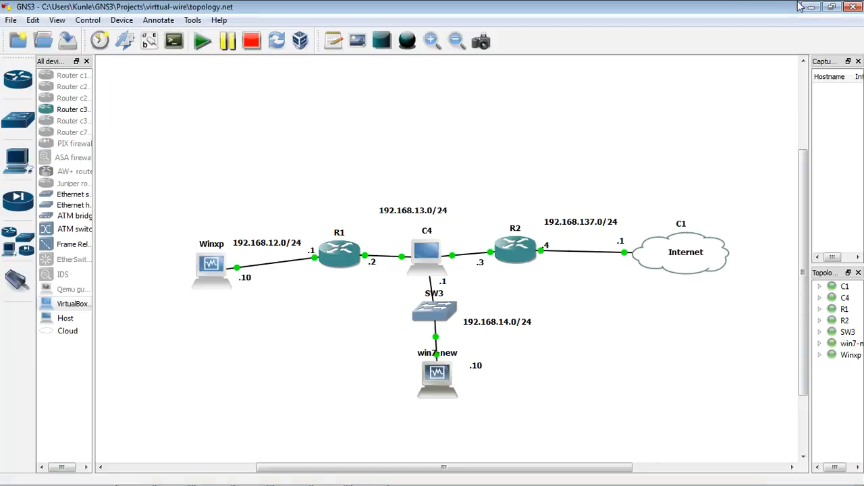
pyautogui.doubleClick(437, 376)
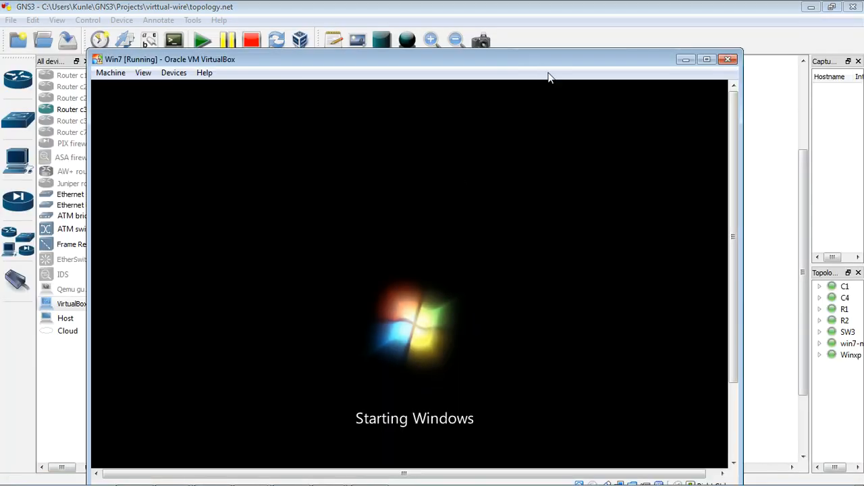
pyautogui.moveTo(549, 51); pyautogui.dragTo(570, 73)
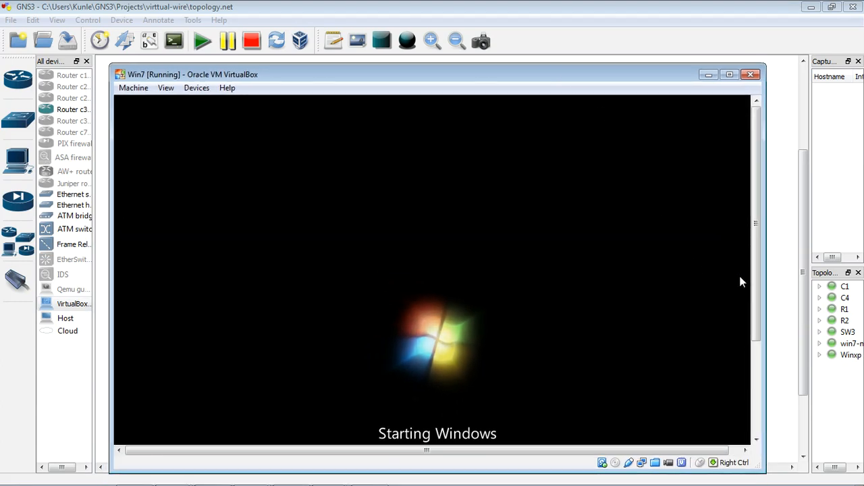
pyautogui.moveTo(757, 295); pyautogui.dragTo(753, 397)
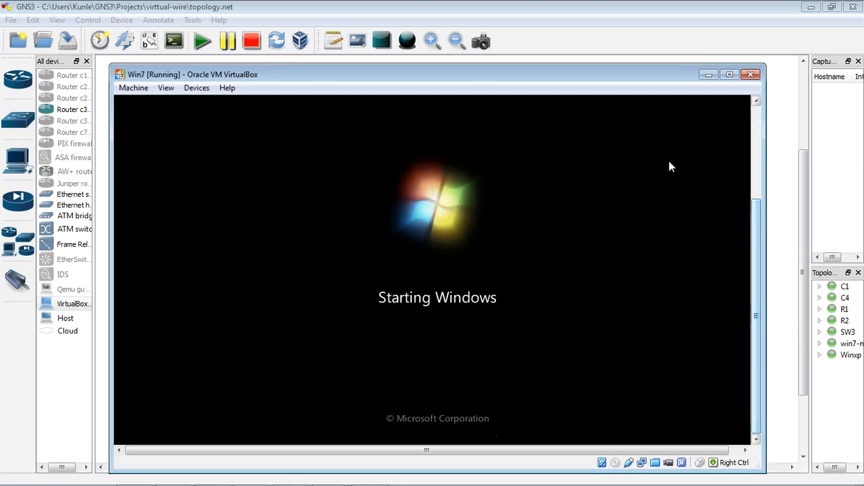
pyautogui.click(707, 75)
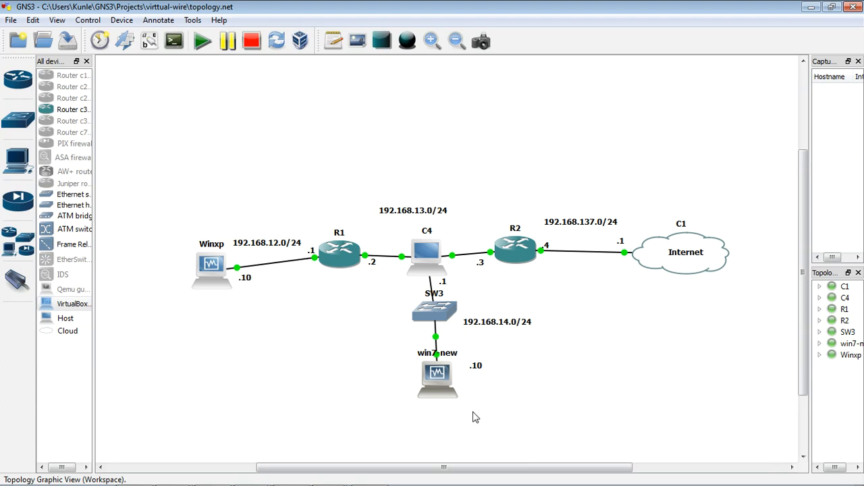
# Check the commit progress on the PA-Vwire console in VMware Workstation until it finishes, and return to GNS3
pyautogui.moveTo(94, 483)
pyautogui.click(327, 475)
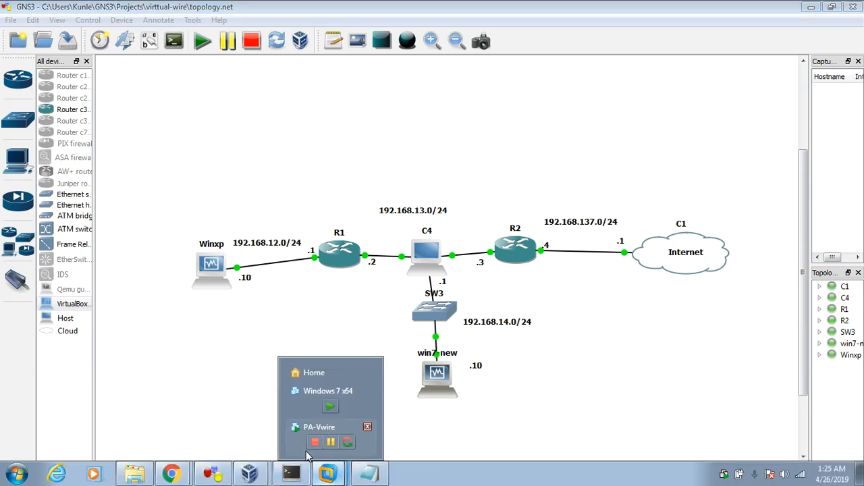
pyautogui.click(368, 432)
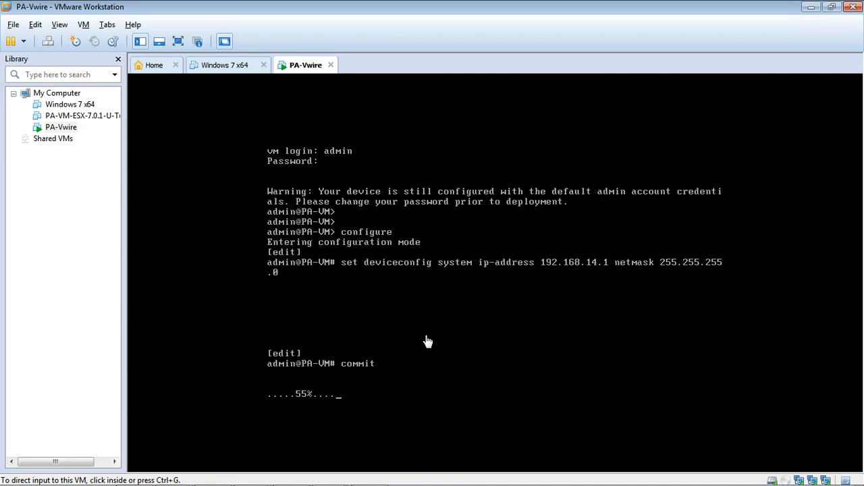
pyautogui.click(810, 7)
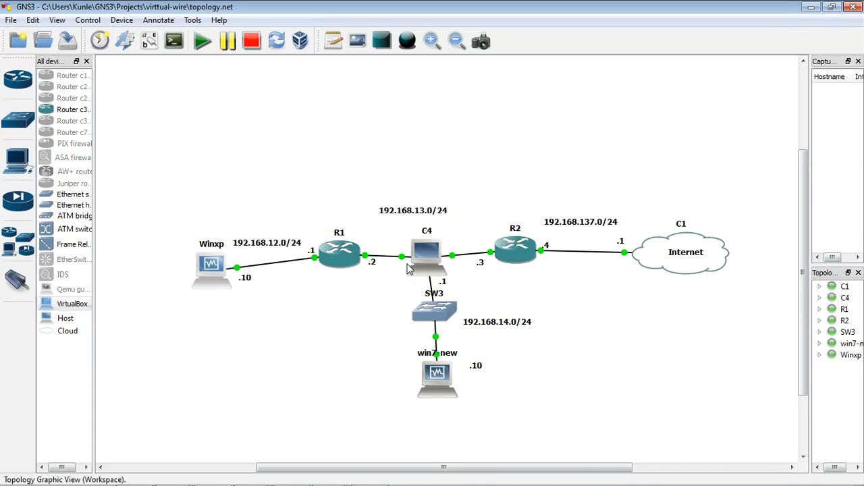
pyautogui.moveTo(448, 262)
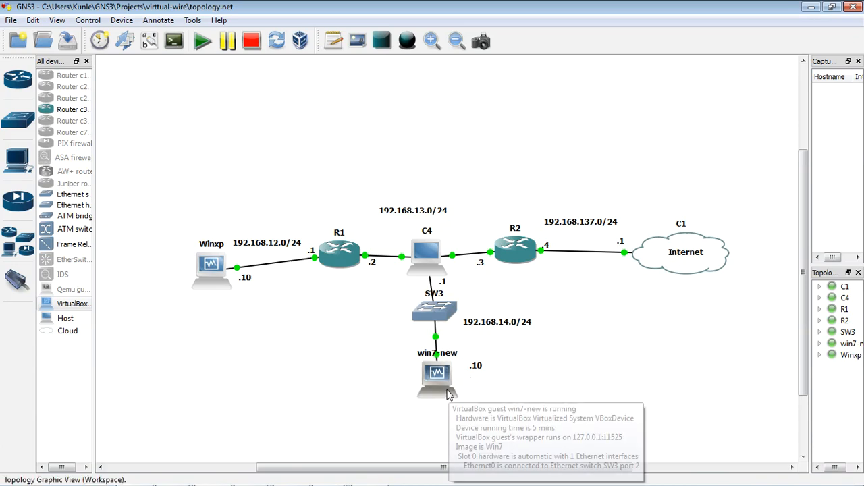
pyautogui.moveTo(328, 473)
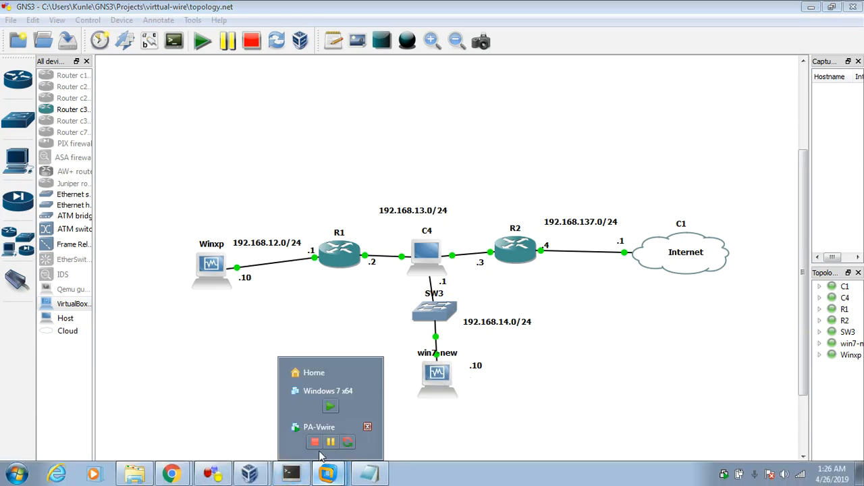
pyautogui.click(302, 442)
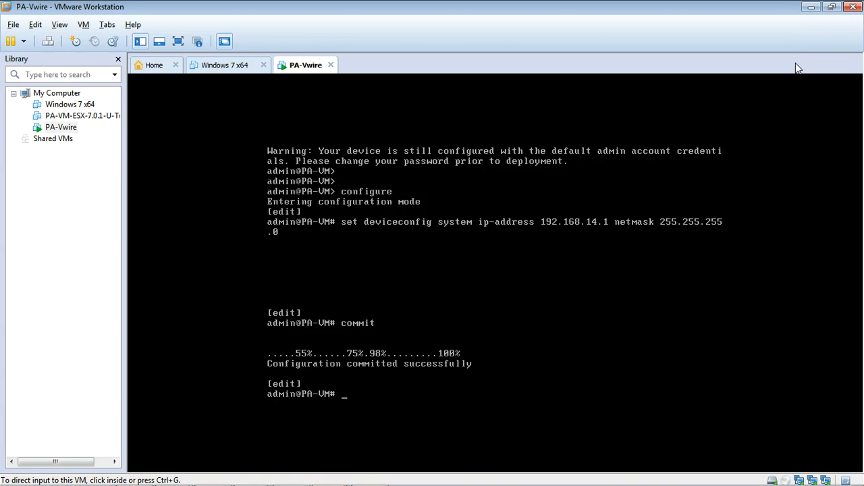
pyautogui.click(809, 7)
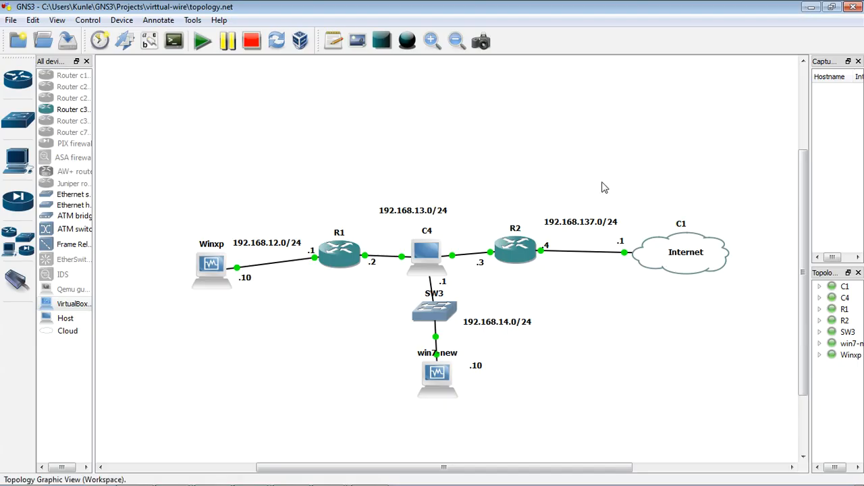
# Open win7-new's VirtualBox window from the GNS3 topology, reposition it, and dismiss the mouse pointer integration notice
pyautogui.doubleClick(438, 387)
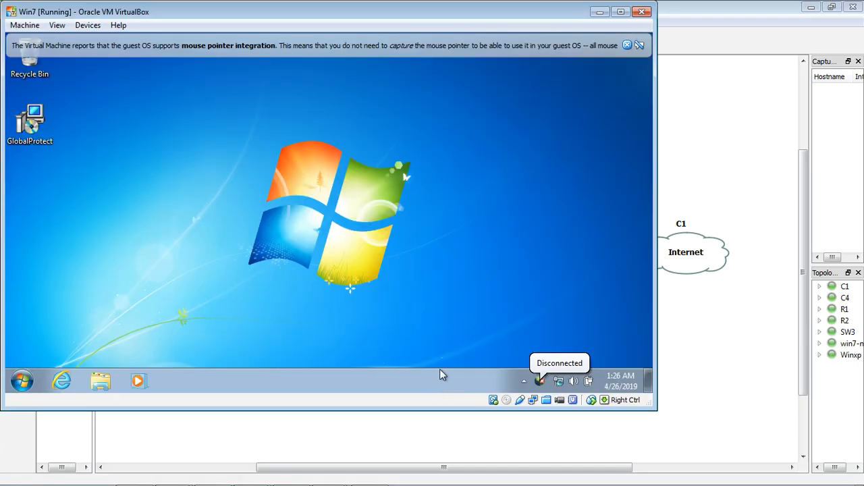
pyautogui.moveTo(494, 13); pyautogui.dragTo(563, 48)
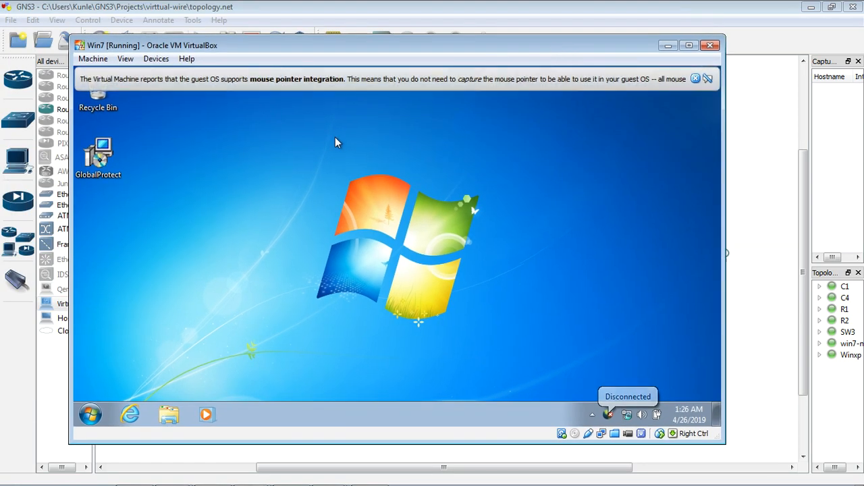
pyautogui.click(696, 80)
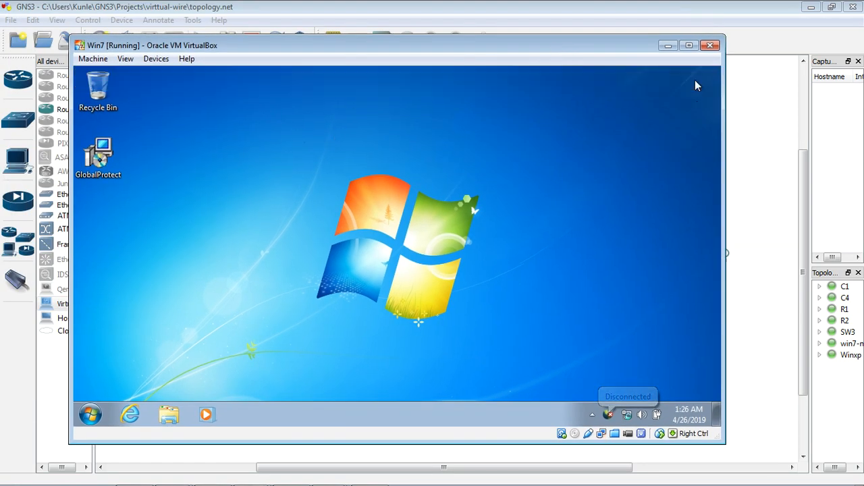
# Open a command prompt in win7-new, check its IP configuration with ipconfig, and return to the GNS3 topology
pyautogui.click(90, 413)
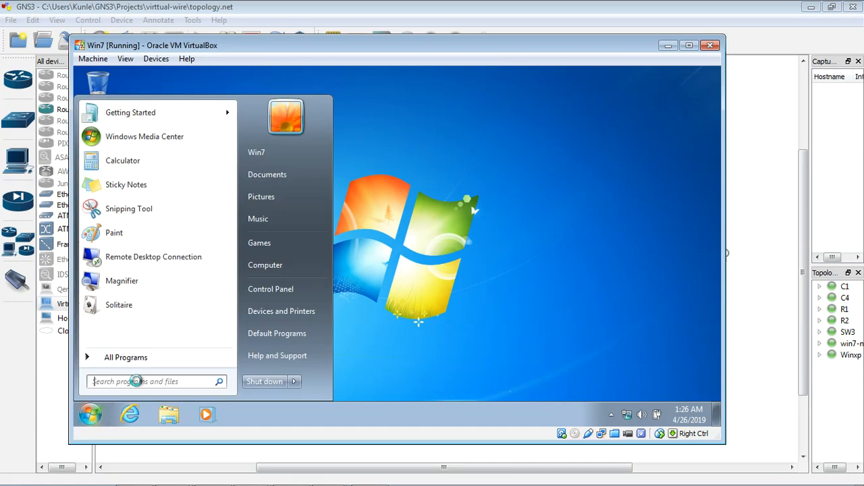
pyautogui.write('cmd')
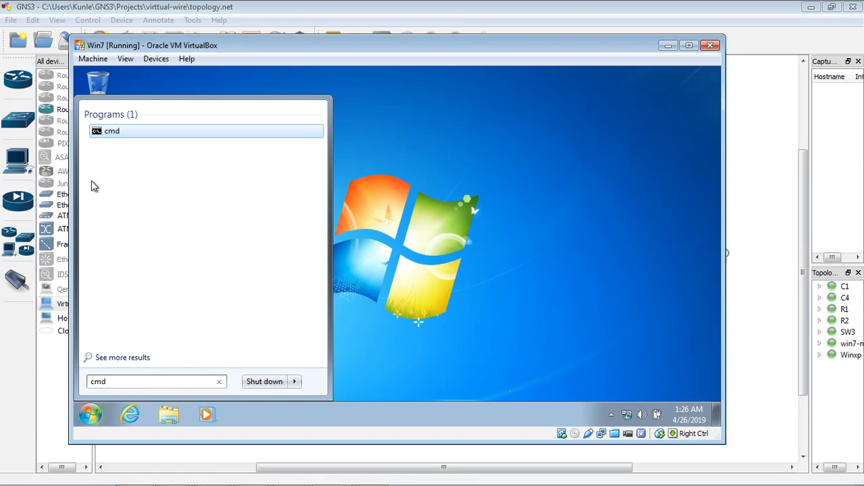
pyautogui.click(133, 133)
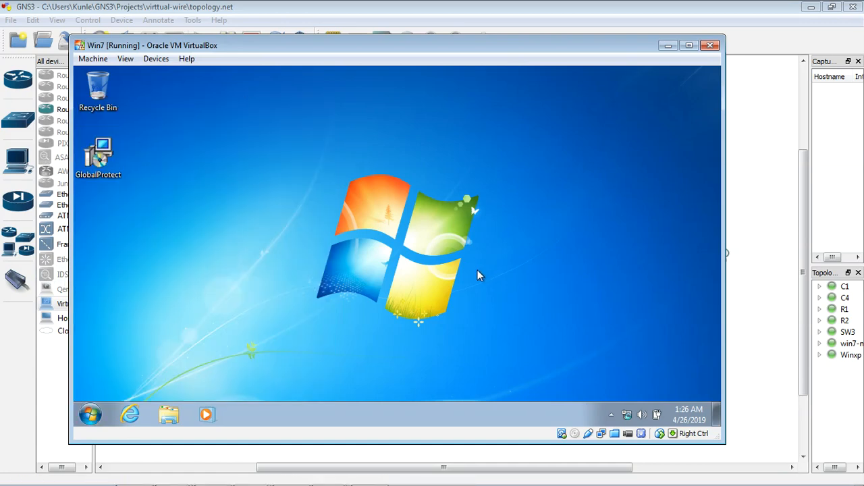
pyautogui.write('ipconfig')
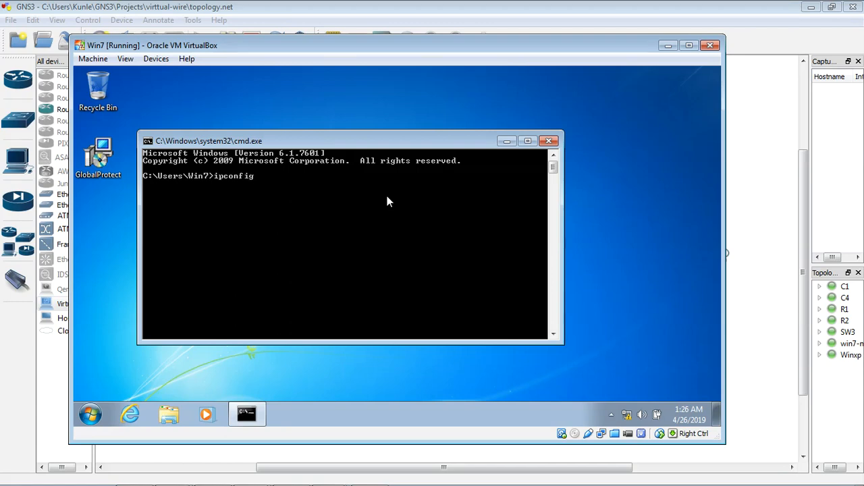
pyautogui.press('Return')
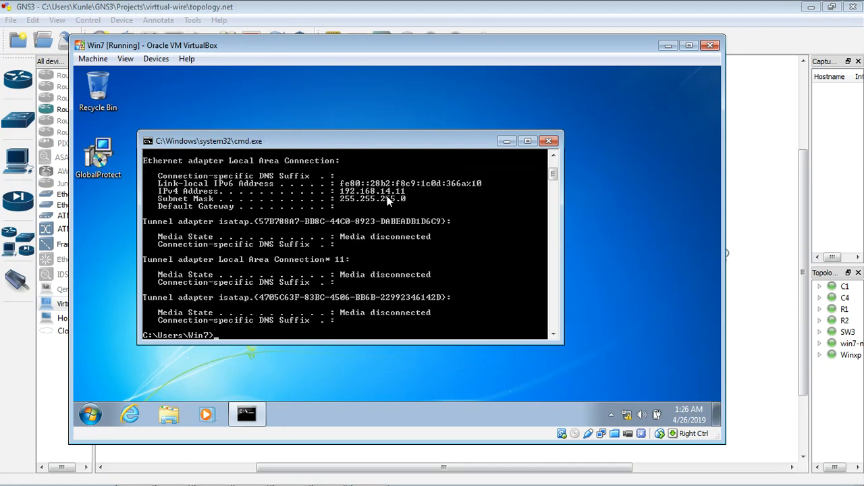
pyautogui.click(666, 47)
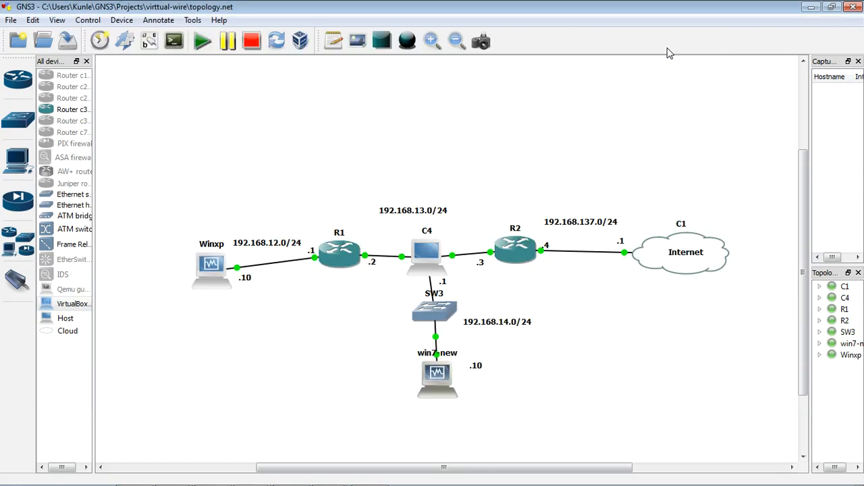
# Change the address note beside win7-new to .11 and move it slightly closer to the device
pyautogui.doubleClick(476, 367)
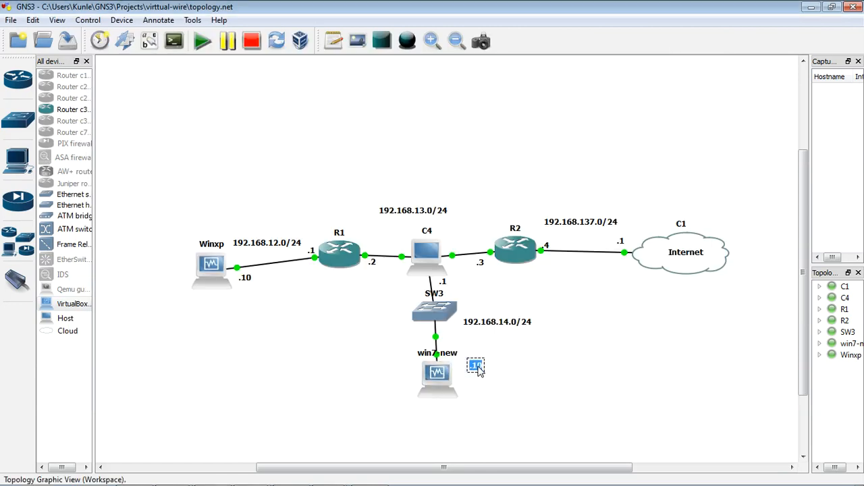
pyautogui.write('.11')
pyautogui.click(564, 373)
pyautogui.moveTo(480, 368); pyautogui.dragTo(473, 363)
pyautogui.click(508, 376)
# Switch to win7-new's VirtualBox window, ping 192.168.14.1 from the command prompt, and minimize the prompt
pyautogui.doubleClick(439, 358)
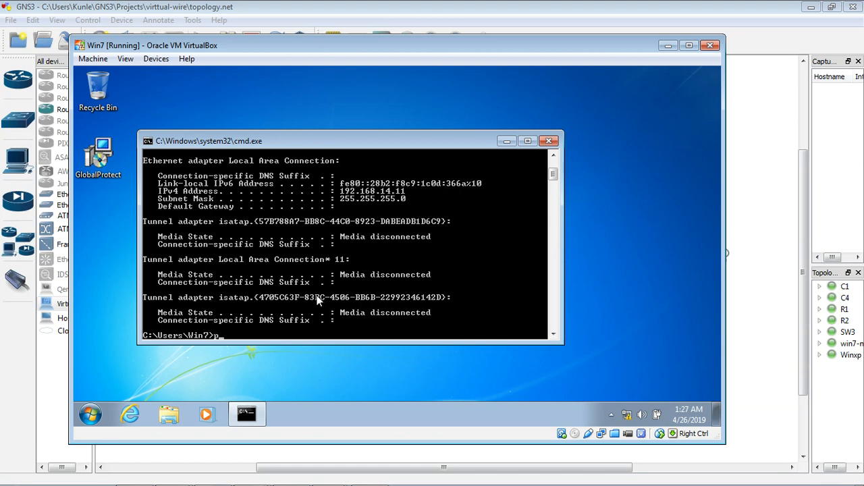
pyautogui.write('192.168.14.1')
pyautogui.press('Return')
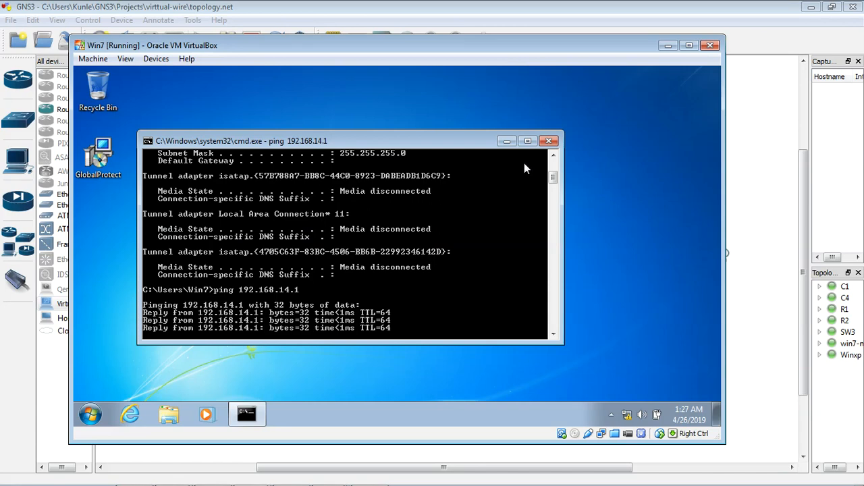
pyautogui.click(506, 141)
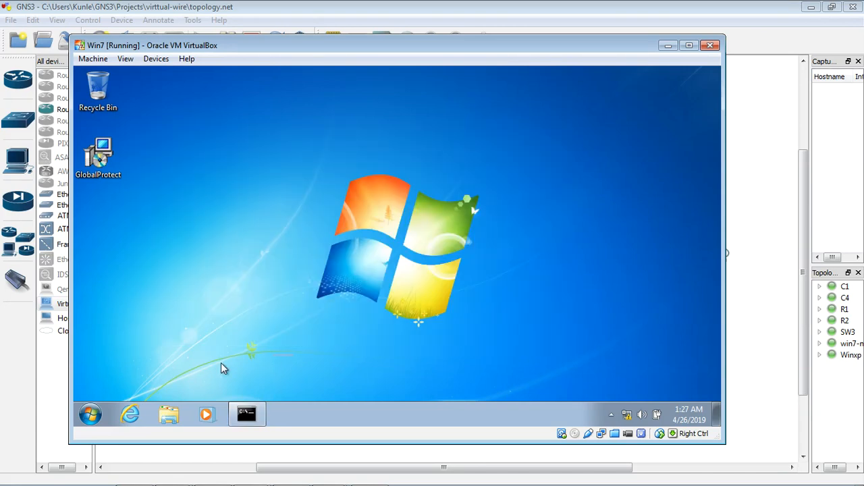
# Open Internet Explorer in win7-new, dismiss the session restore notice, and postpone the Internet Explorer 9 setup
pyautogui.click(130, 414)
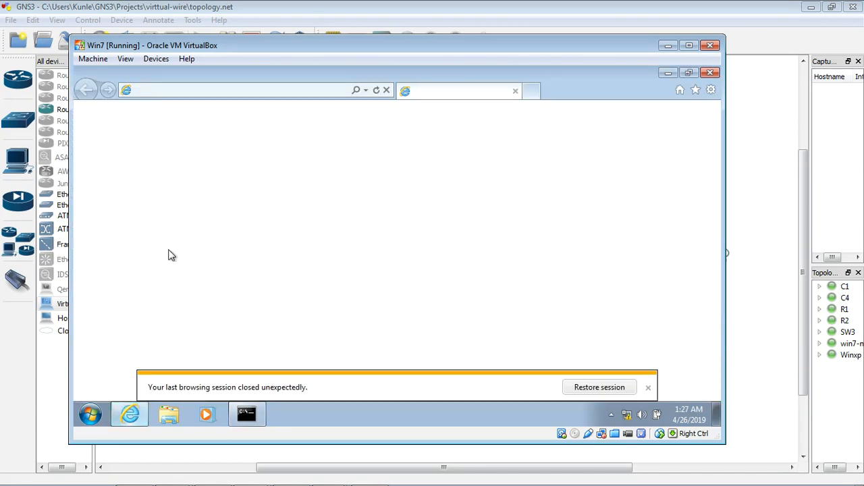
pyautogui.click(648, 387)
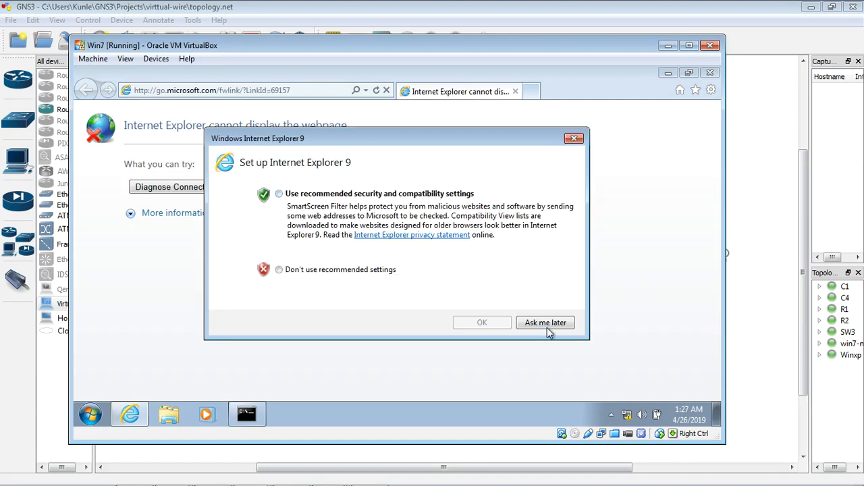
pyautogui.click(545, 323)
pyautogui.click(336, 90)
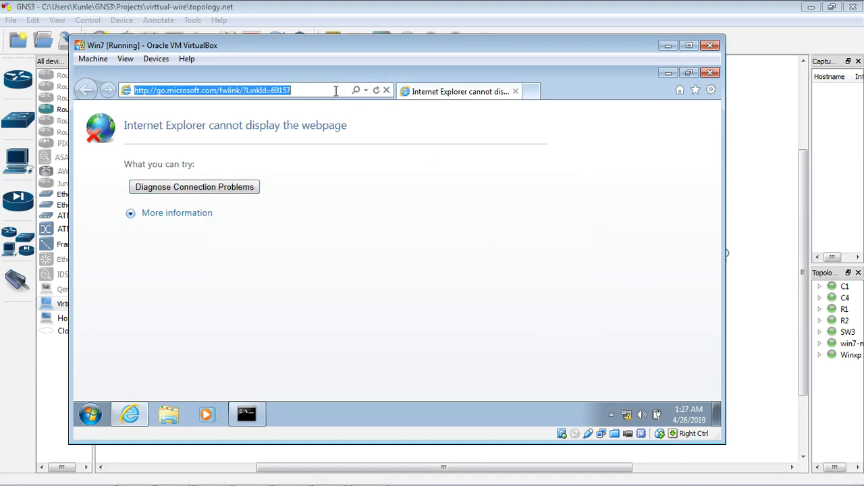
pyautogui.write('https')
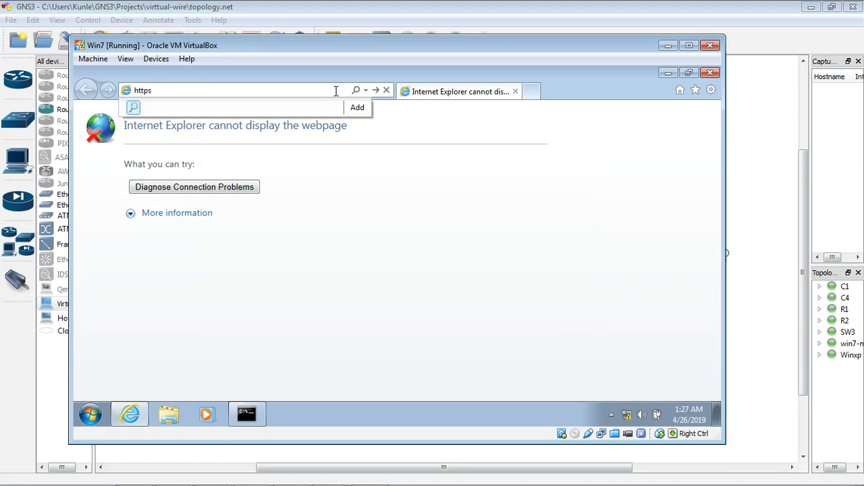
pyautogui.write('://192')
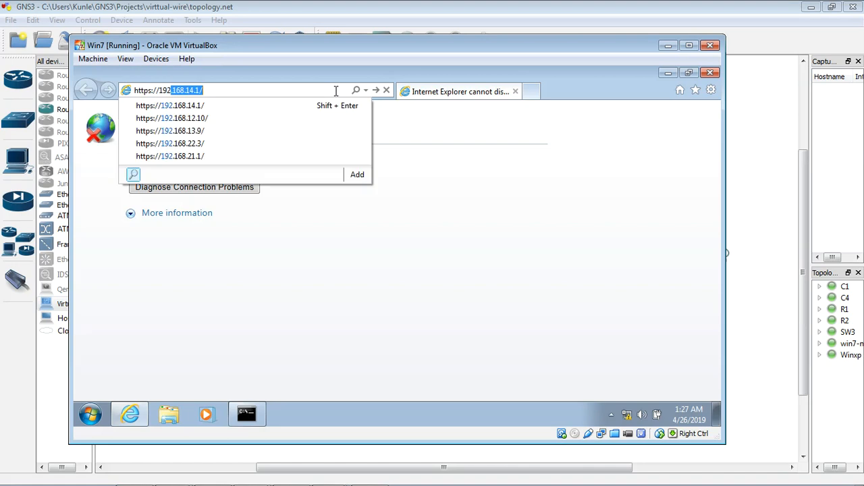
pyautogui.press('Return')
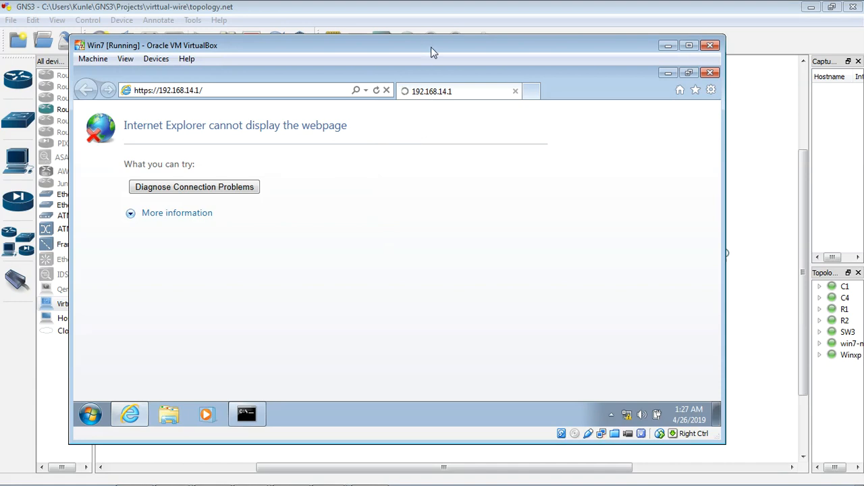
pyautogui.moveTo(433, 50); pyautogui.dragTo(433, 54)
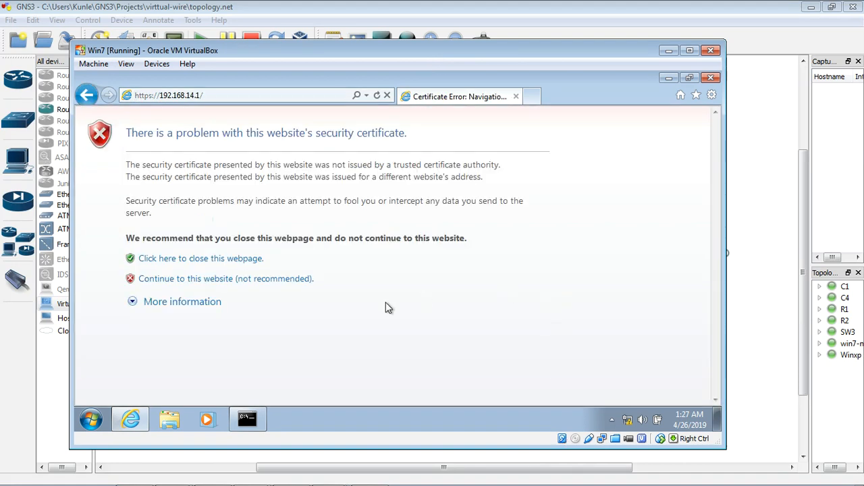
pyautogui.click(221, 282)
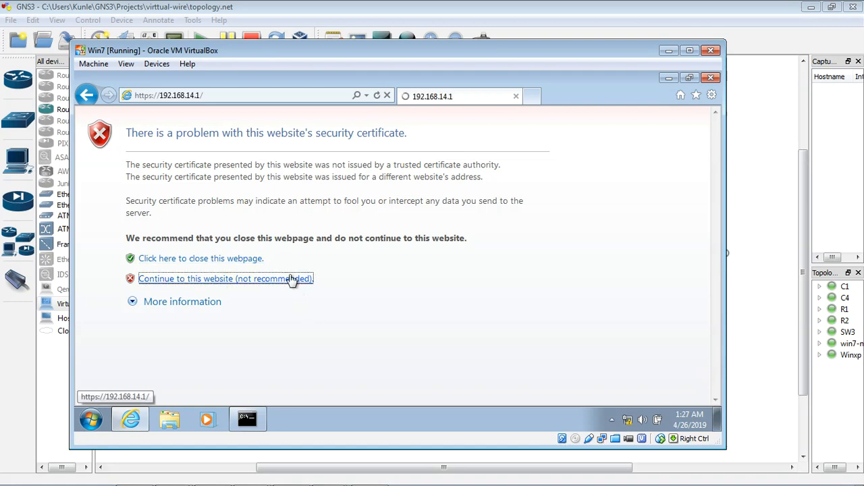
# Log in to the Palo Alto web interface with the administrator username and account password, and dismiss the credentials warning
pyautogui.write('admin')
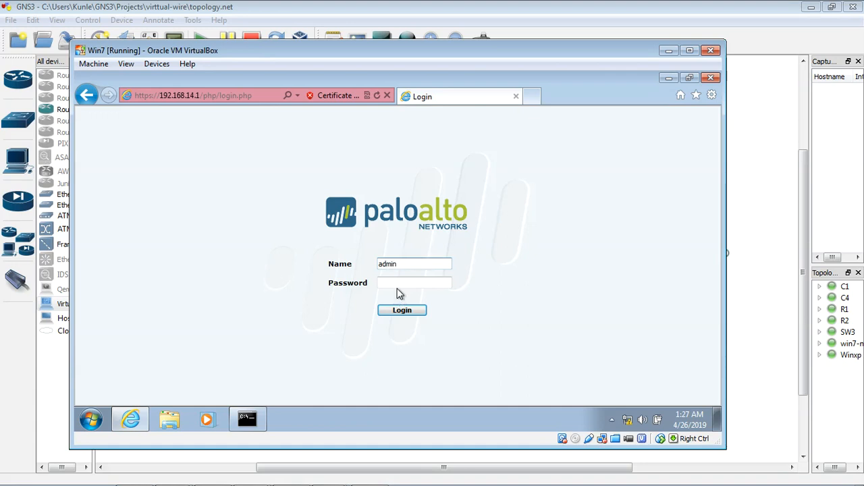
pyautogui.click(399, 282)
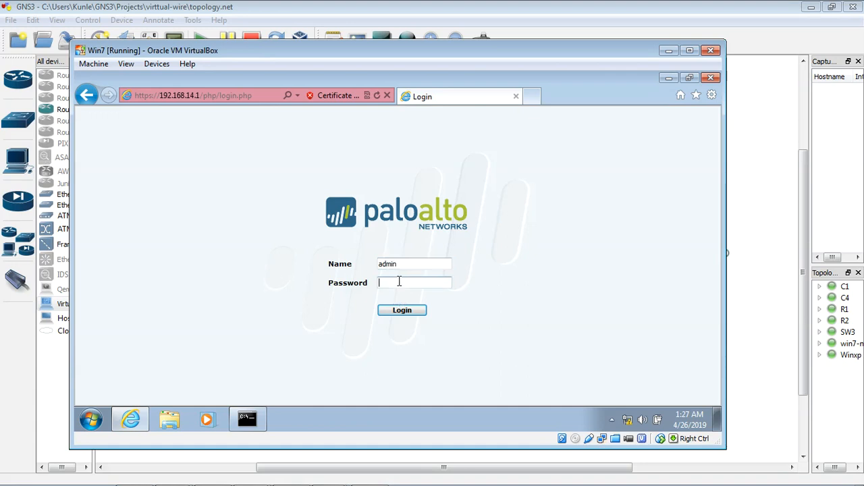
pyautogui.write('admin')
pyautogui.click(402, 311)
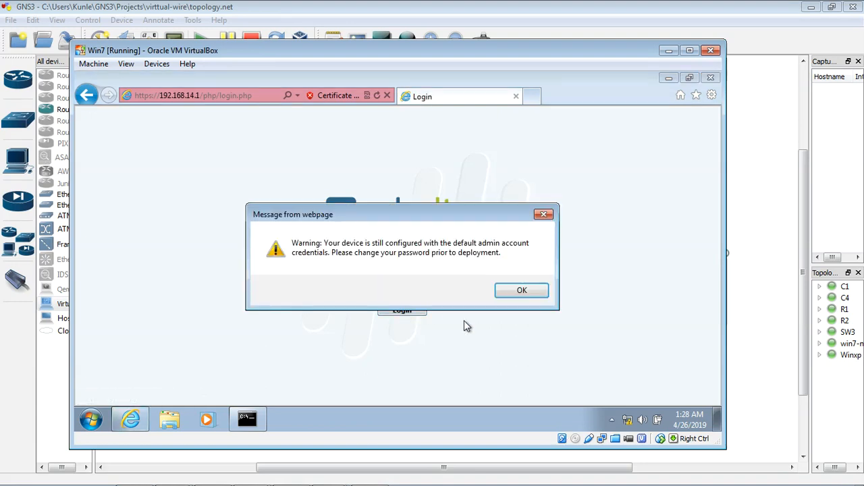
pyautogui.click(520, 291)
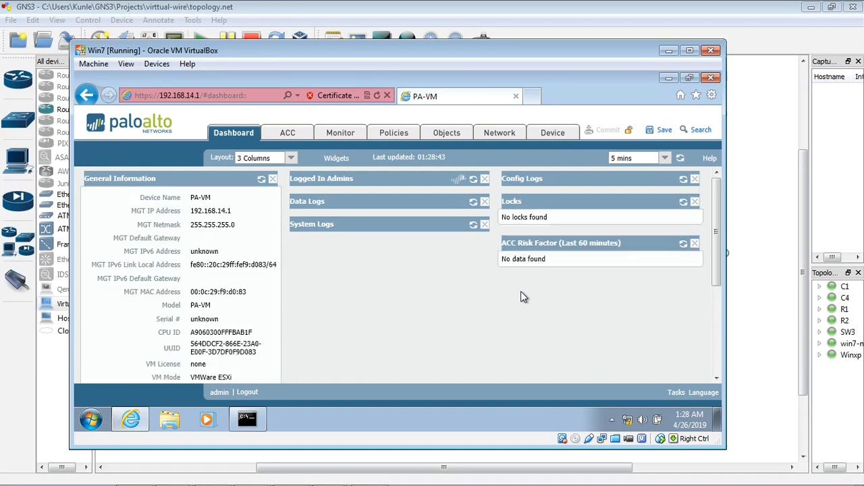
# Minimize win7-new's VirtualBox window, switch to R1's console in SuperPuTTY, and display its routing table with show ip route
pyautogui.click(668, 51)
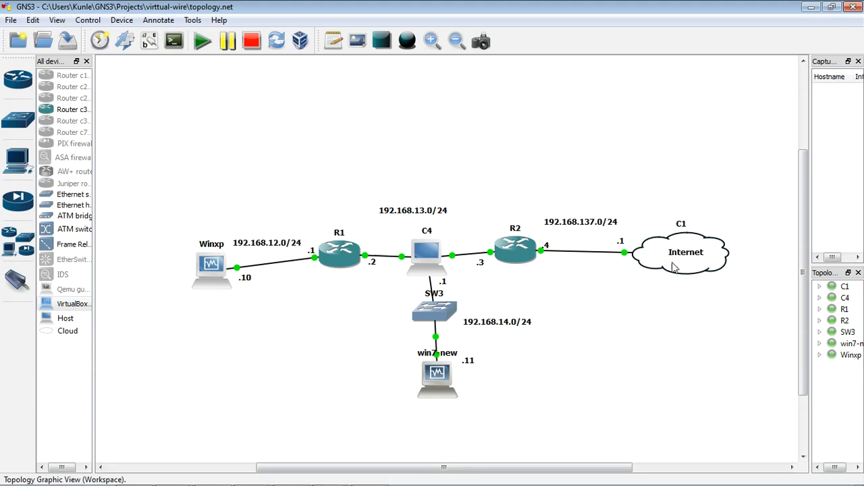
pyautogui.scroll(-3, 790, 395)
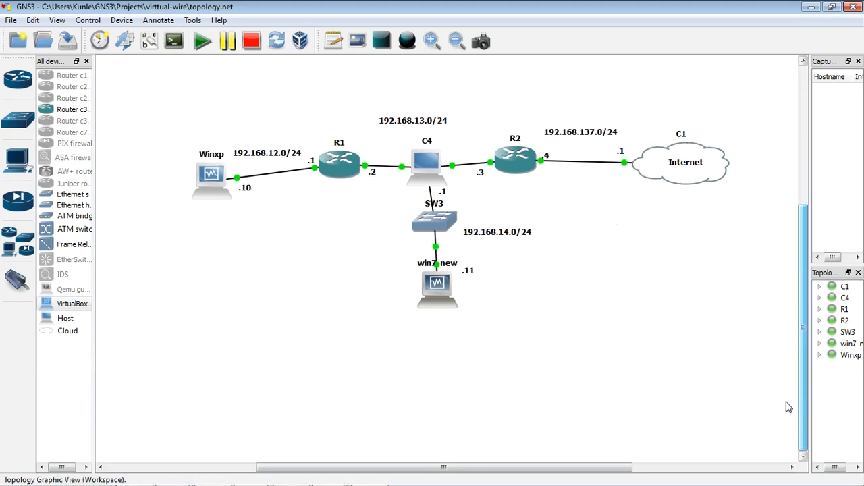
pyautogui.click(285, 477)
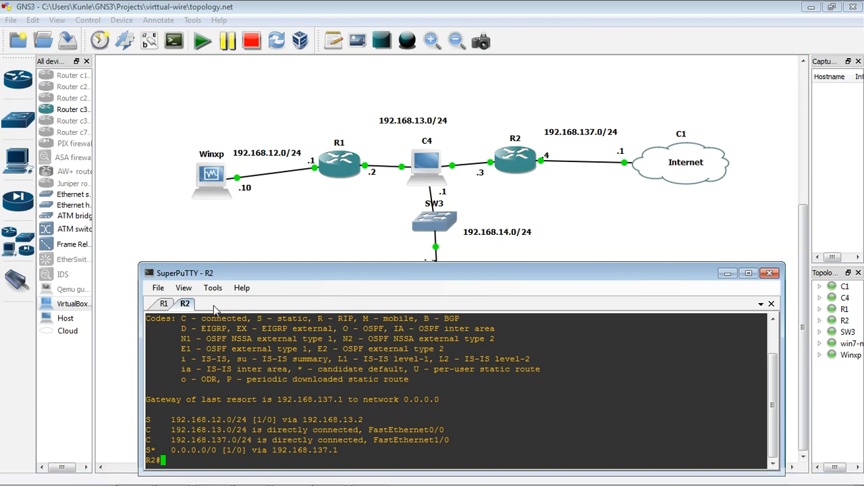
pyautogui.click(166, 308)
pyautogui.write('show ip route')
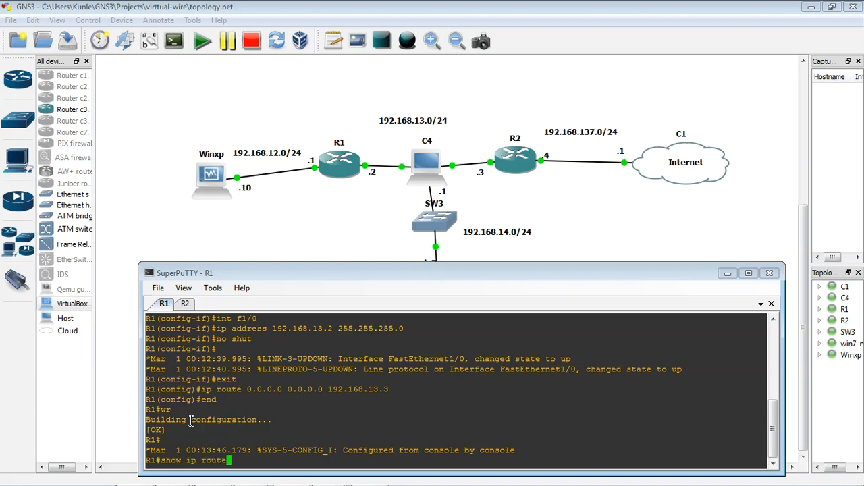
pyautogui.press('Return')
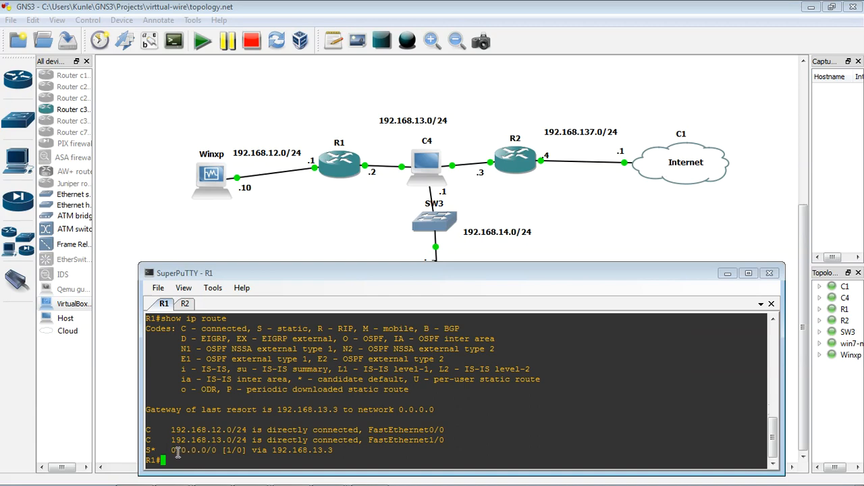
# Highlight R1's static default route, review the routing table in R2's console, and minimize SuperPuTTY
pyautogui.moveTo(168, 449); pyautogui.dragTo(335, 449)
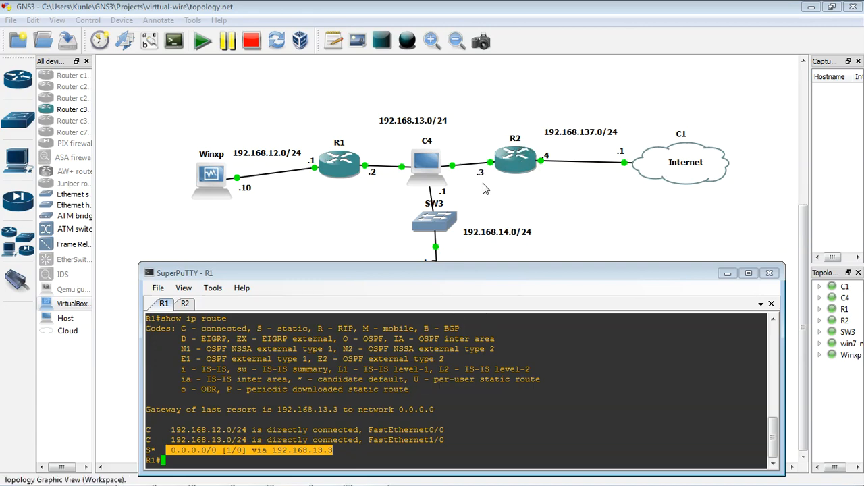
pyautogui.click(186, 304)
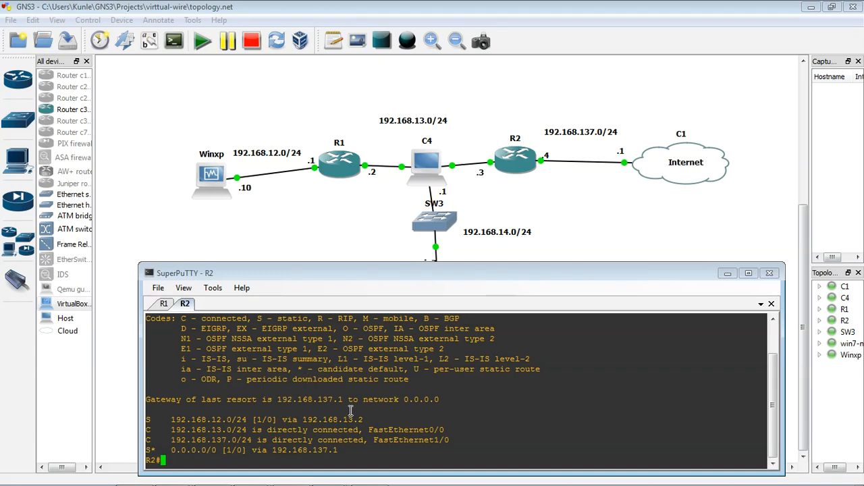
pyautogui.click(727, 274)
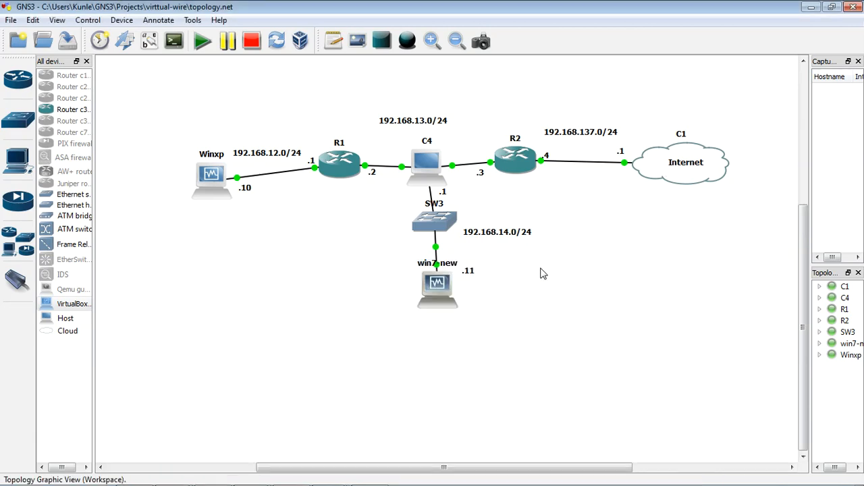
# Return to win7-new's VirtualBox window, show the firewall's Ethernet interfaces in the Network section, and reposition the window
pyautogui.doubleClick(435, 289)
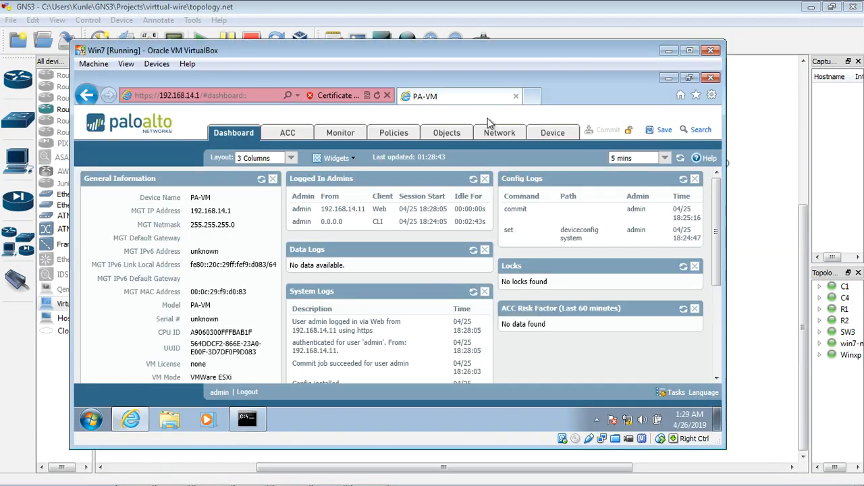
pyautogui.moveTo(511, 52); pyautogui.dragTo(525, 66)
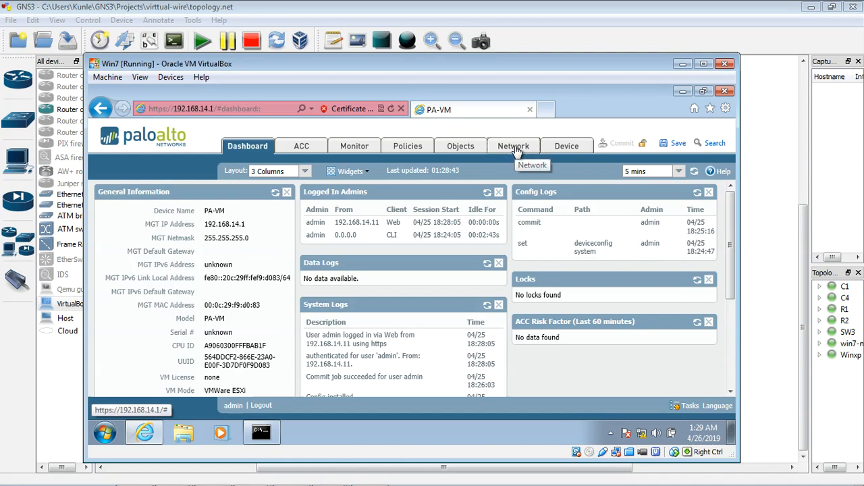
pyautogui.click(517, 149)
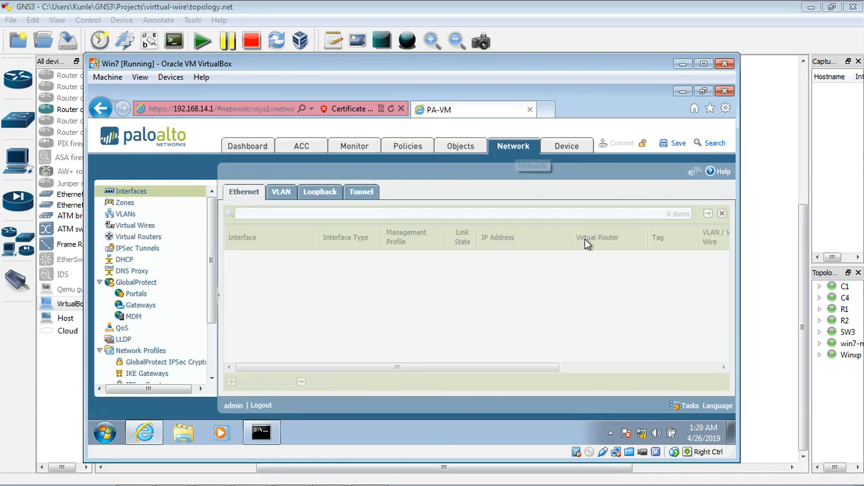
pyautogui.moveTo(482, 71); pyautogui.dragTo(489, 96)
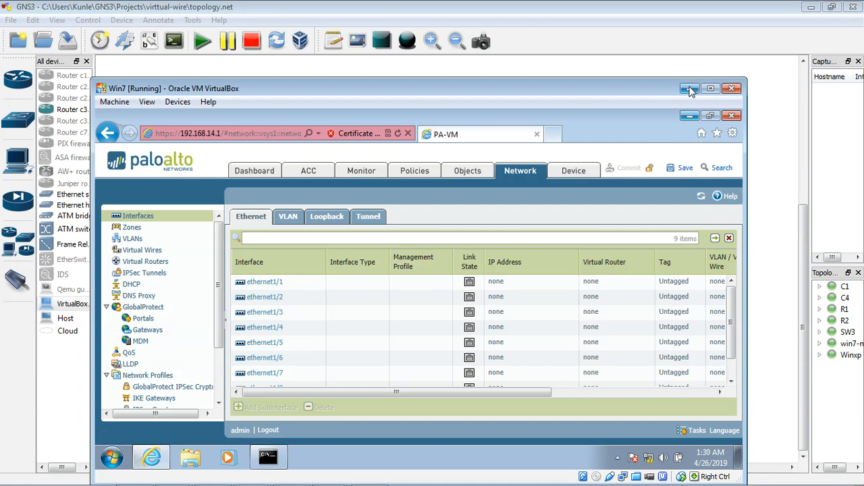
pyautogui.moveTo(666, 86); pyautogui.dragTo(664, 86)
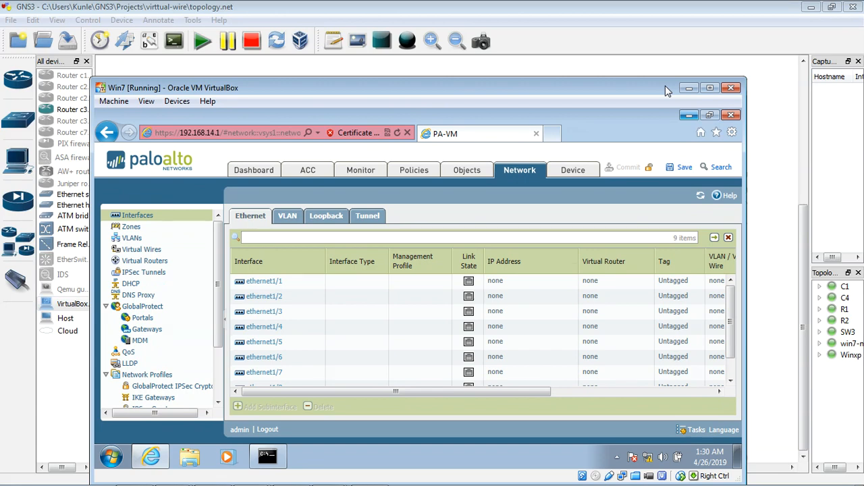
pyautogui.moveTo(666, 86); pyautogui.dragTo(673, 83)
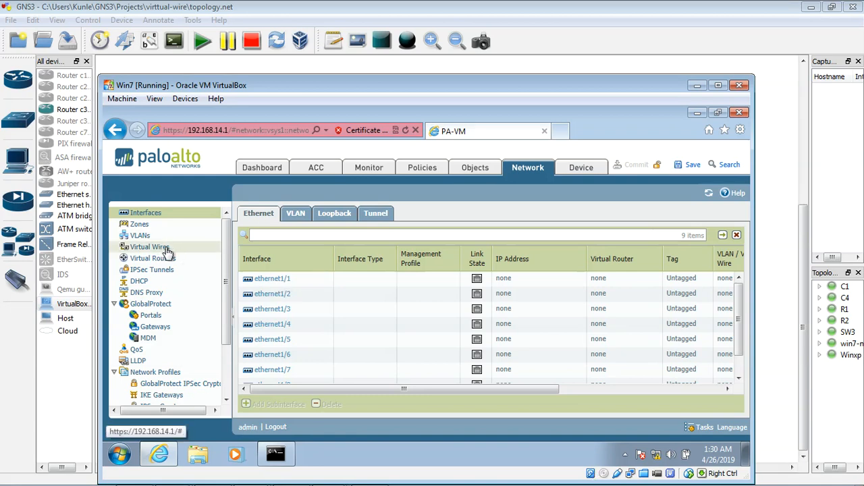
# Set the interface type of ethernet1/1 to Virtual Wire, checking the R1-side link in the GNS3 topology along the way
pyautogui.click(282, 283)
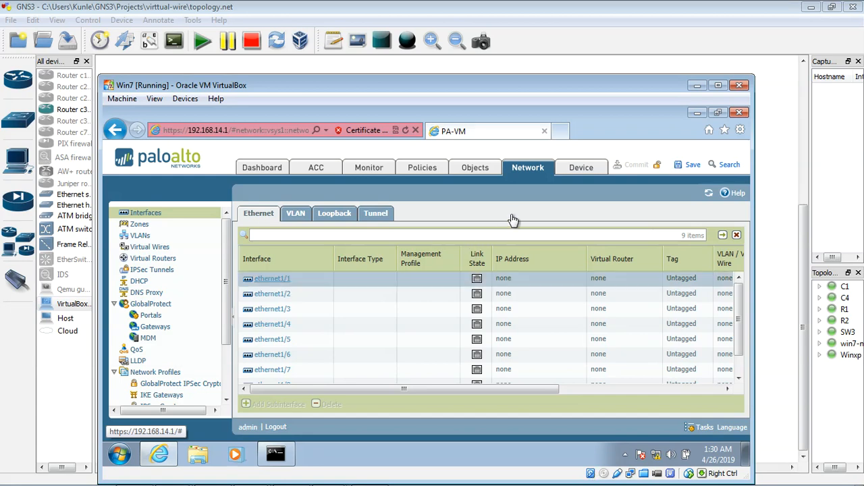
pyautogui.click(282, 280)
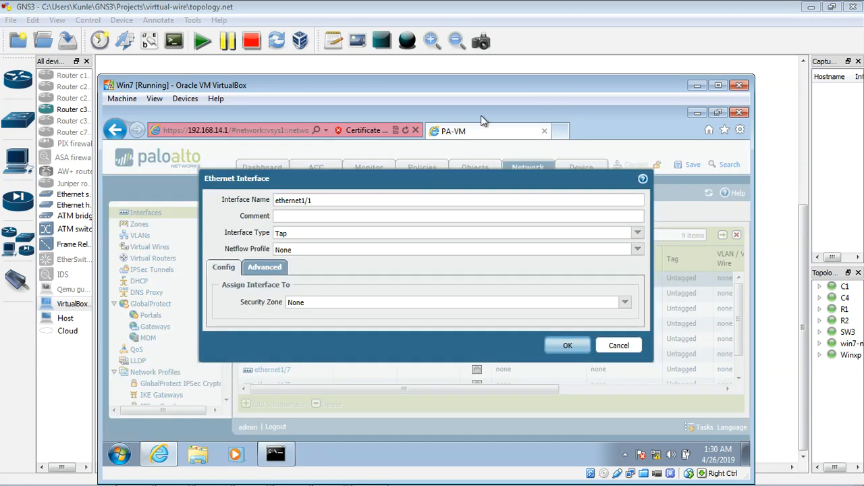
pyautogui.click(697, 85)
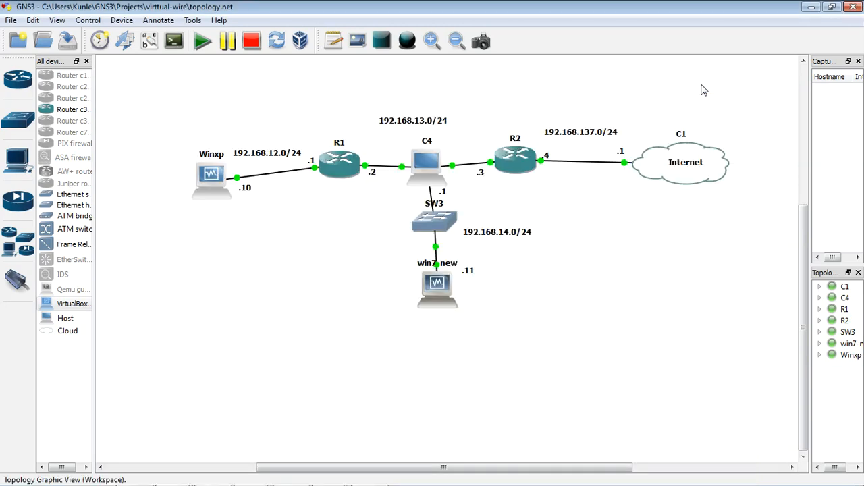
pyautogui.click(373, 174)
pyautogui.doubleClick(445, 298)
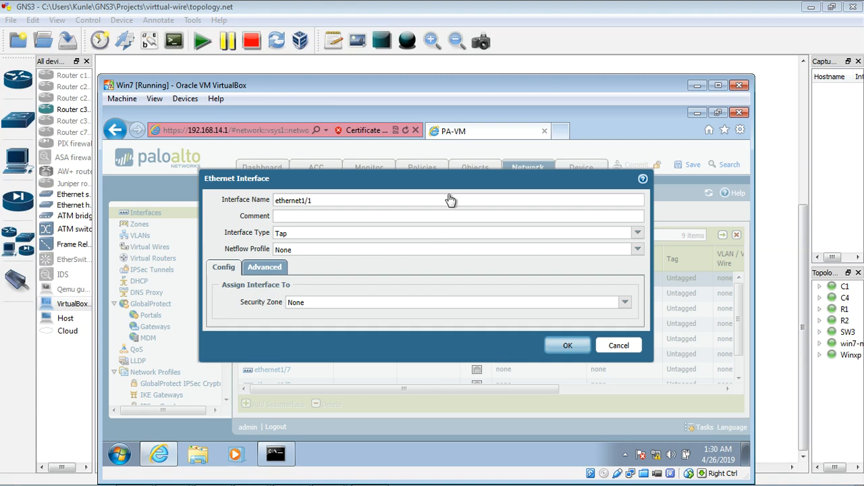
pyautogui.click(637, 233)
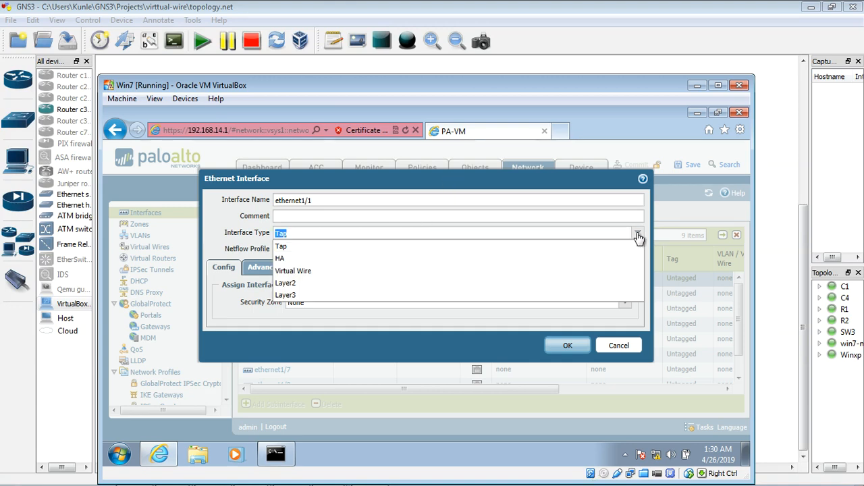
pyautogui.click(329, 272)
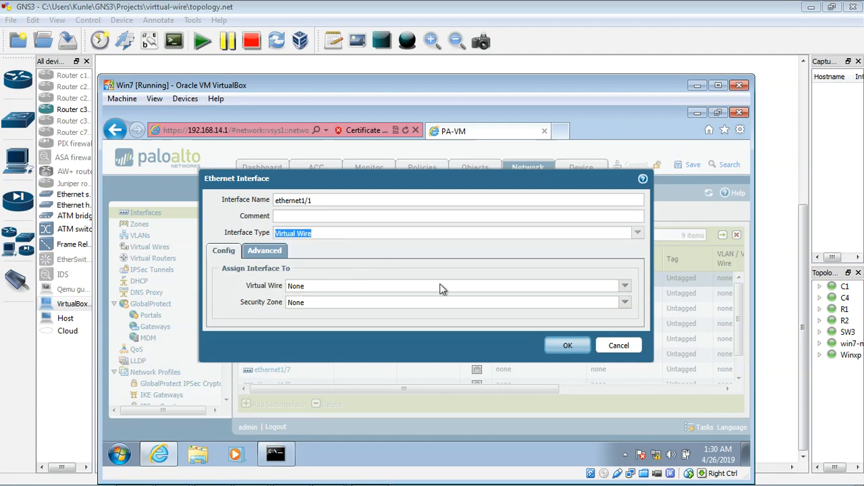
# Create a new virtual wire named my-virtualwire and assign ethernet1/1 to it
pyautogui.click(626, 290)
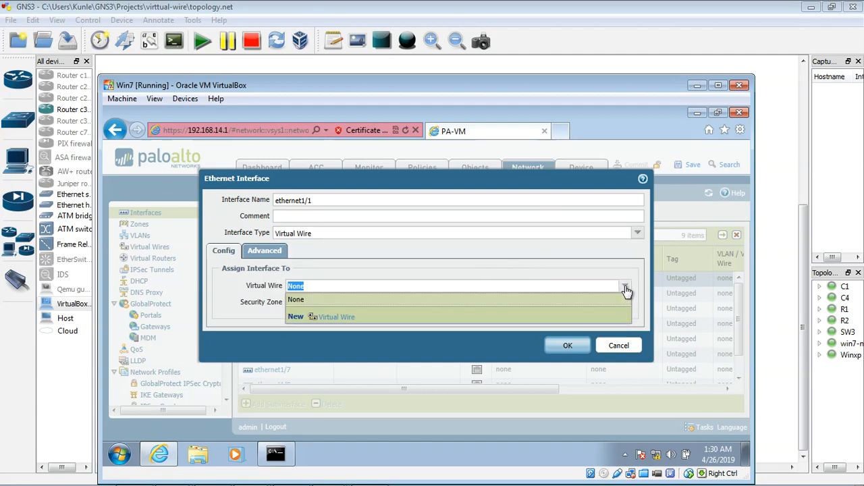
pyautogui.click(338, 317)
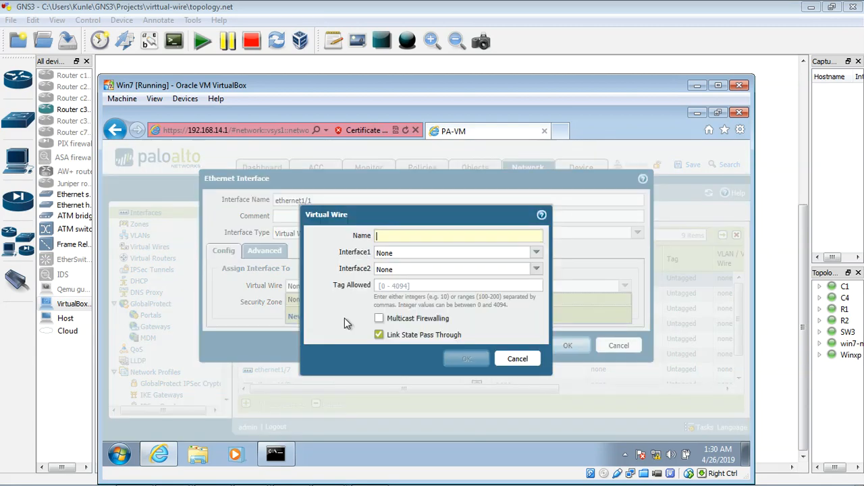
pyautogui.click(412, 235)
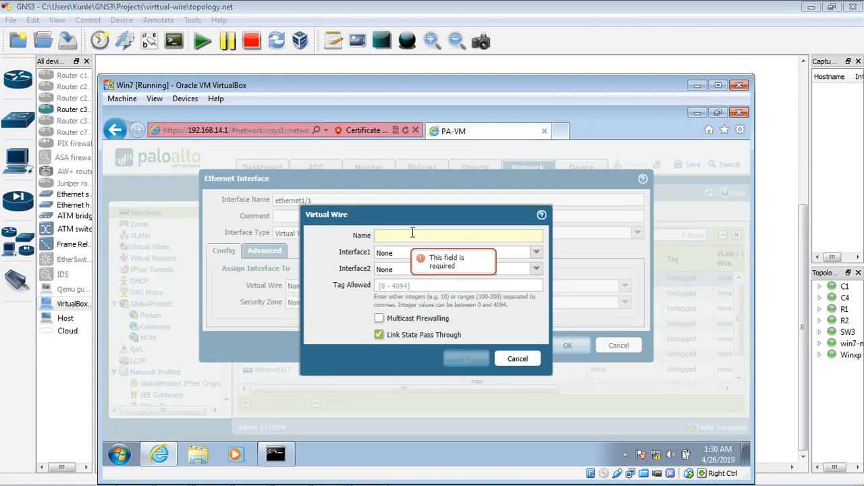
pyautogui.write('my-')
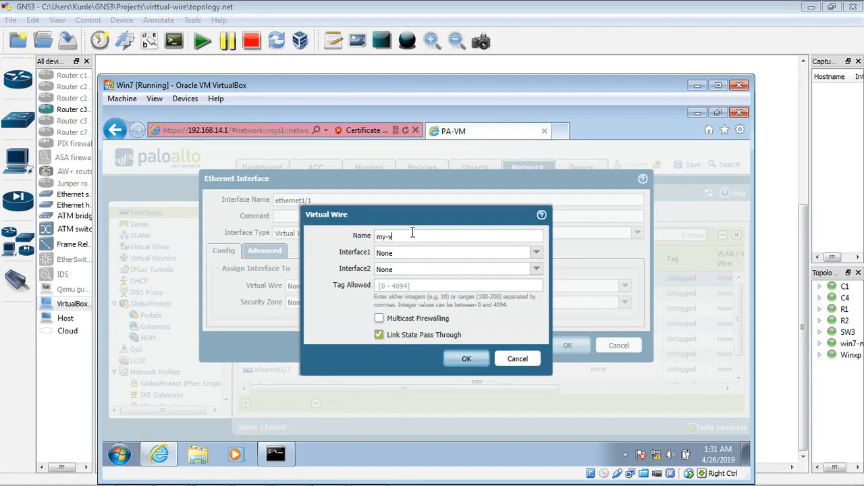
pyautogui.write('virtualwire')
pyautogui.click(467, 359)
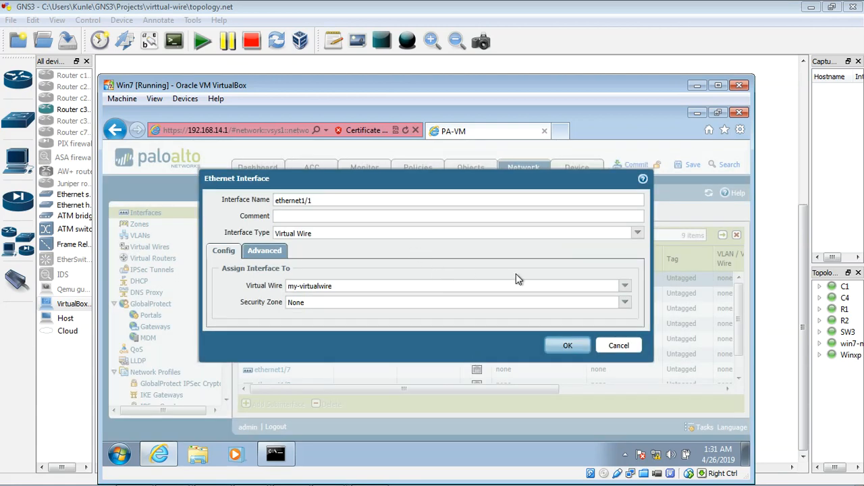
# Create a new security zone named vw-zone for ethernet1/1 and confirm the interface settings
pyautogui.click(623, 303)
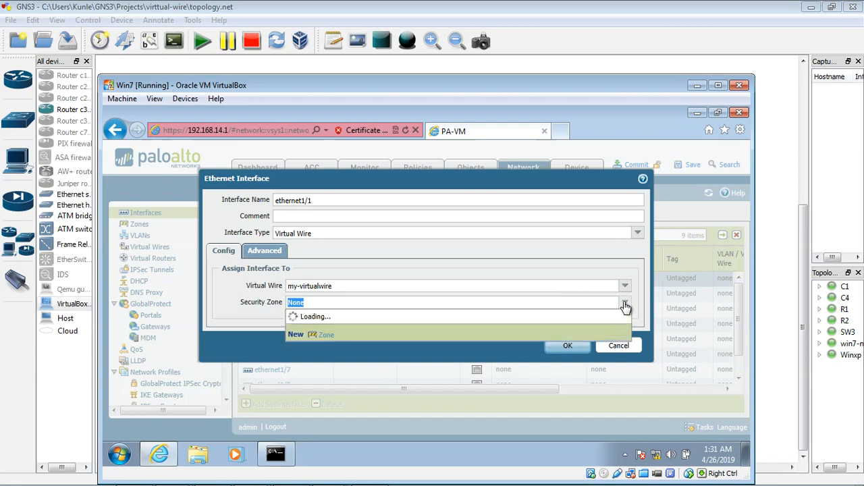
pyautogui.click(330, 338)
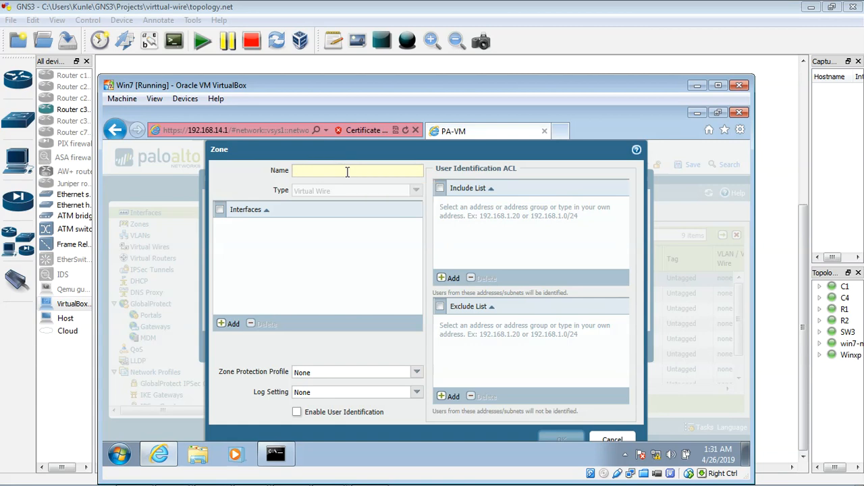
pyautogui.write('vw')
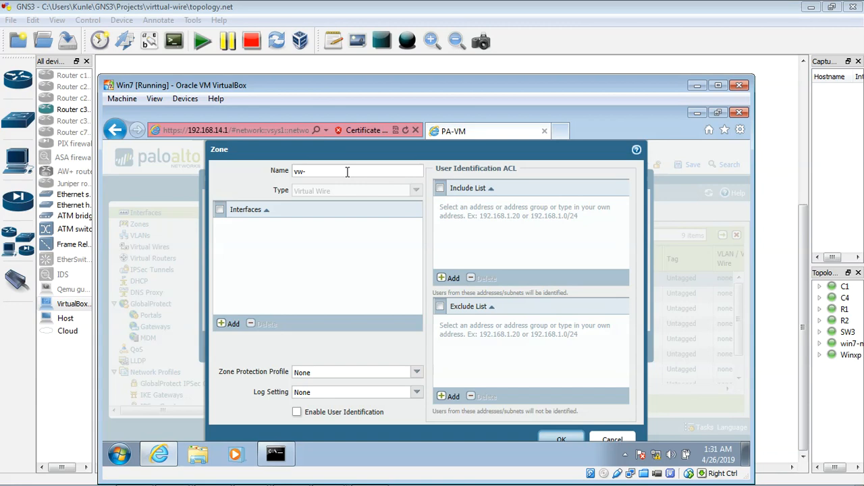
pyautogui.write('-zone')
pyautogui.click(561, 439)
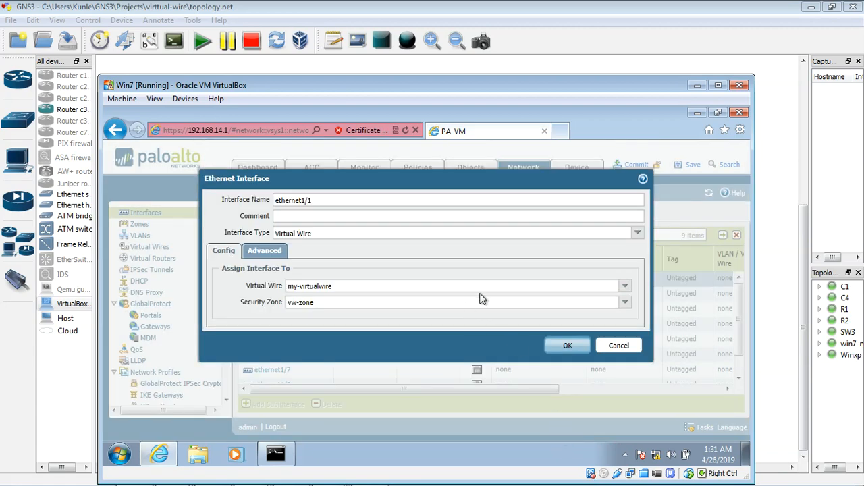
pyautogui.click(569, 347)
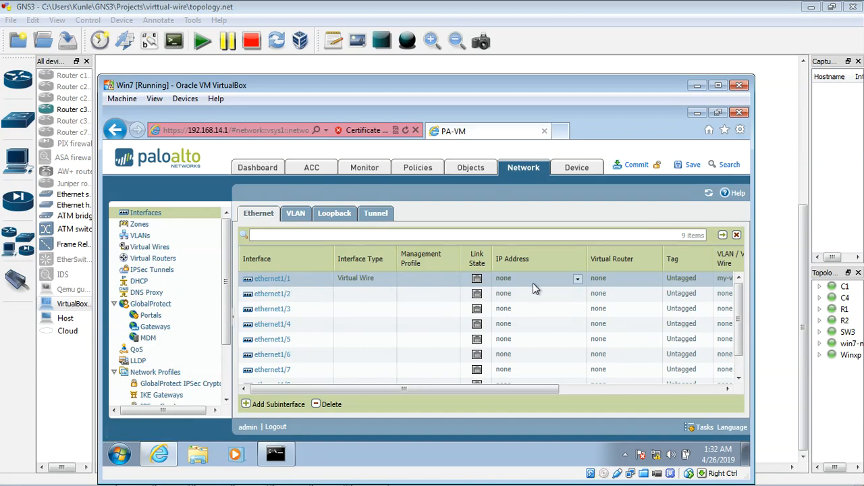
# Set the interface type of ethernet1/2 to Virtual Wire and assign it to my-virtualwire
pyautogui.click(276, 297)
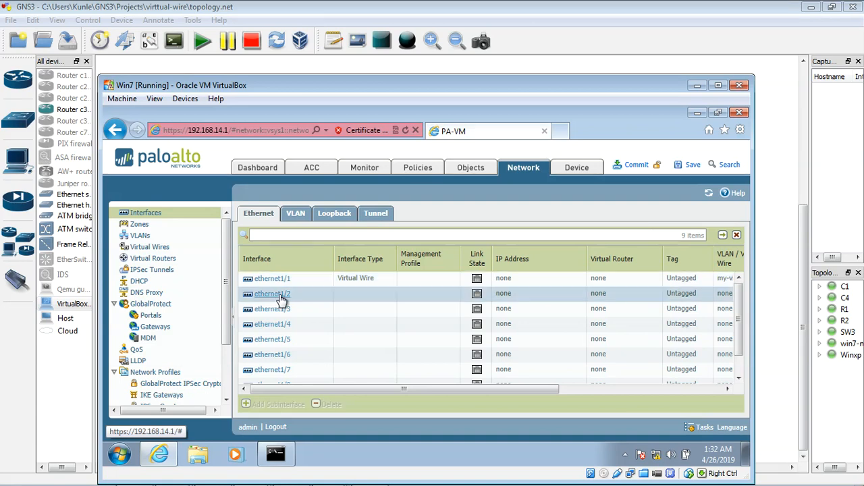
pyautogui.click(281, 299)
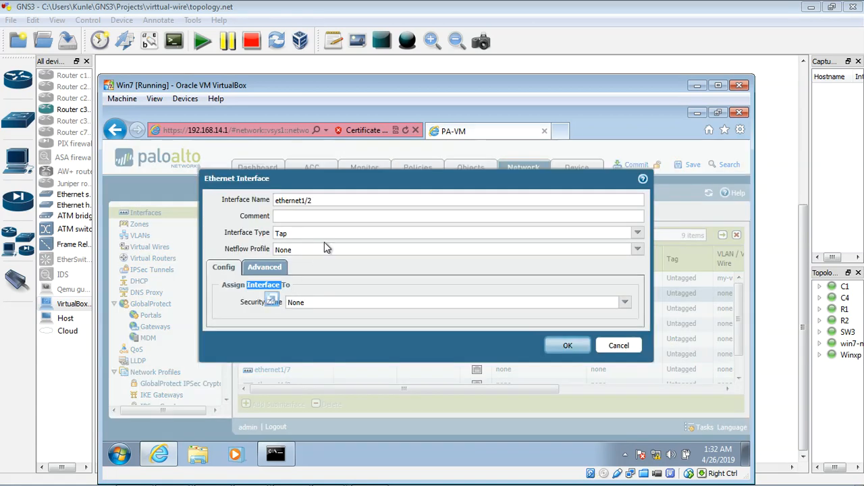
pyautogui.click(637, 233)
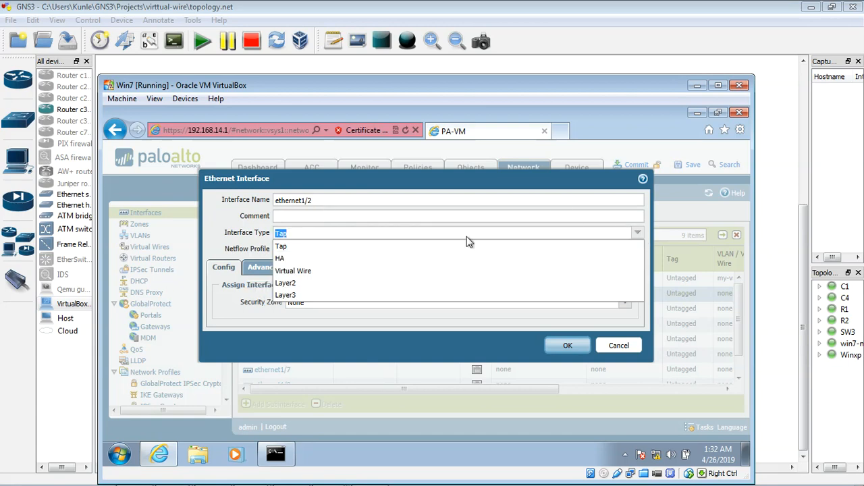
pyautogui.click(326, 272)
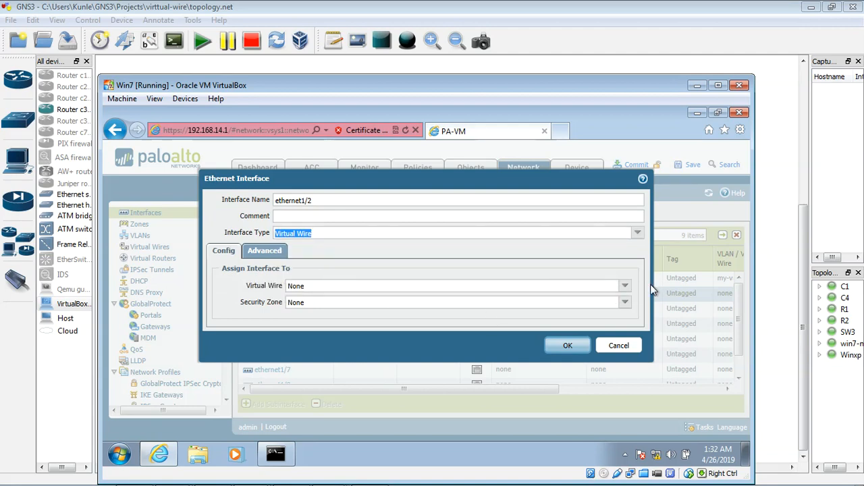
pyautogui.click(626, 287)
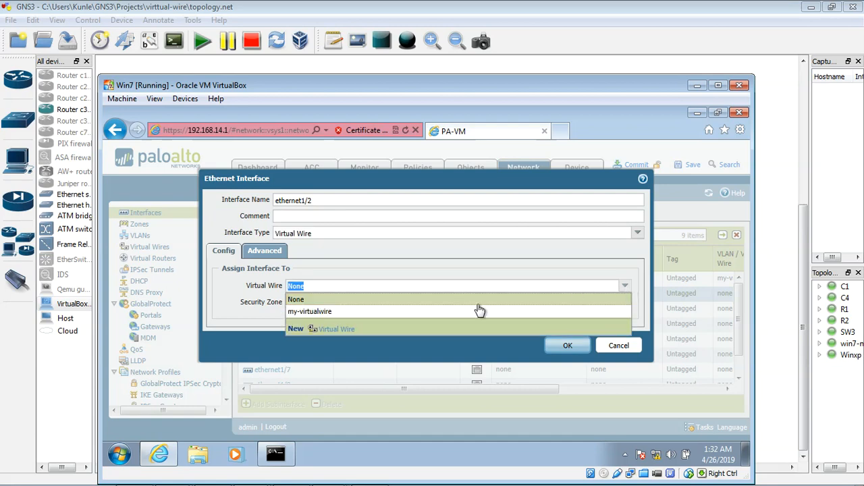
pyautogui.click(413, 312)
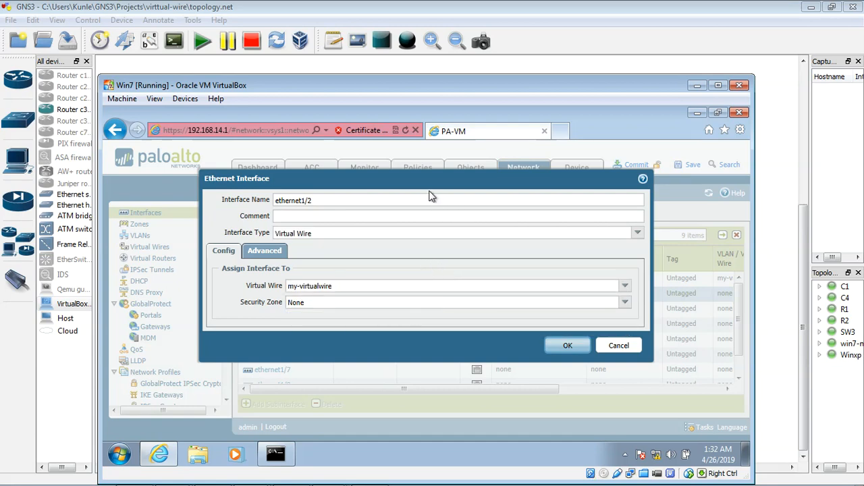
# Assign ethernet1/2 to the vw-zone security zone and confirm the interface settings
pyautogui.moveTo(453, 172); pyautogui.dragTo(476, 163)
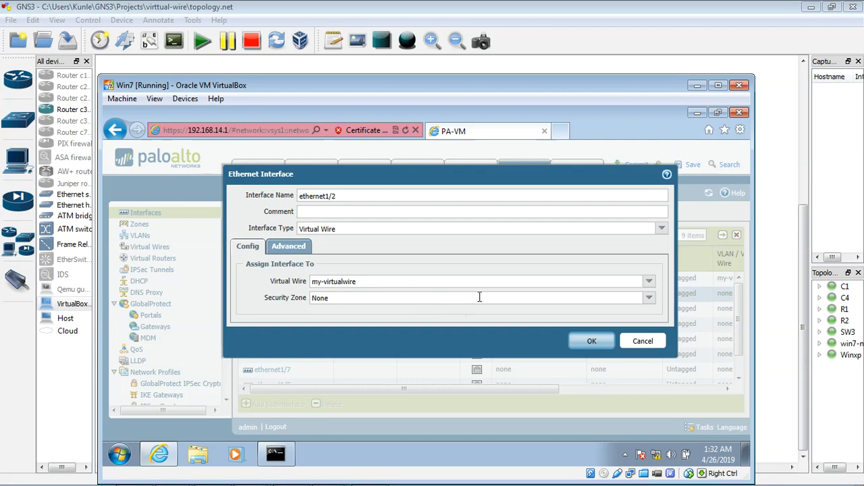
pyautogui.click(650, 299)
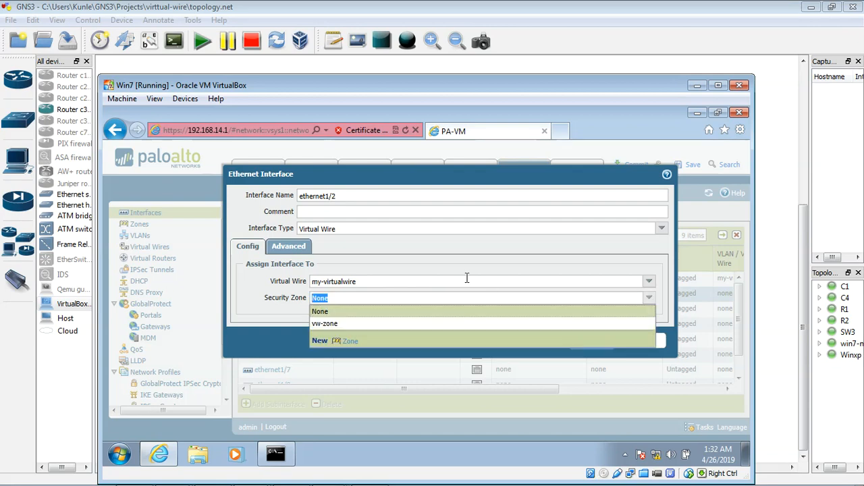
pyautogui.click(380, 324)
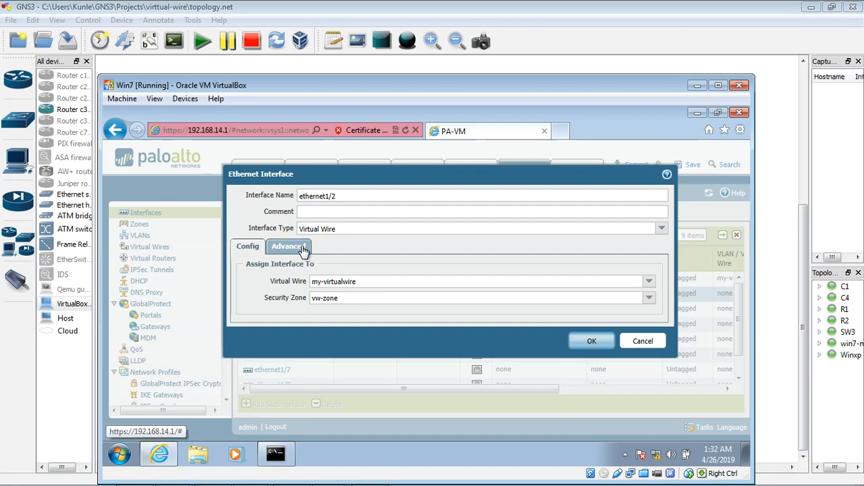
pyautogui.click(592, 342)
pyautogui.click(592, 343)
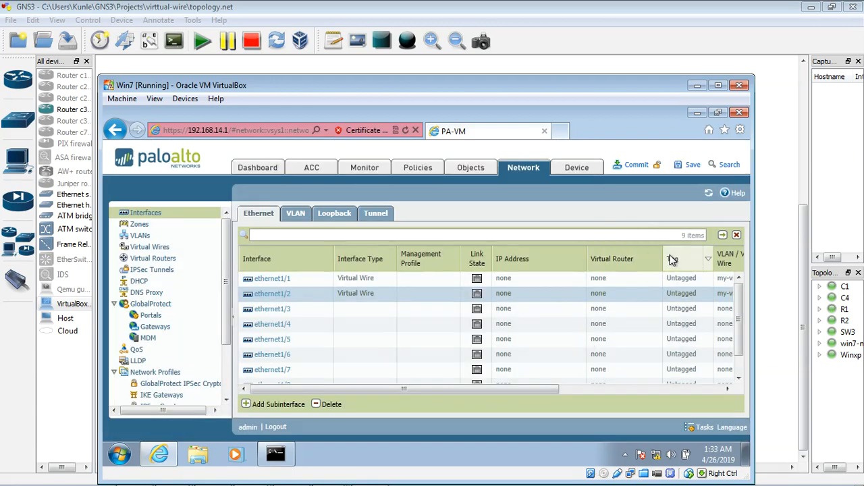
# Minimize win7-new's VirtualBox window, switch to the Winxp machine from the GNS3 topology, and ping 4.2.2.2 from its Command Prompt
pyautogui.click(695, 87)
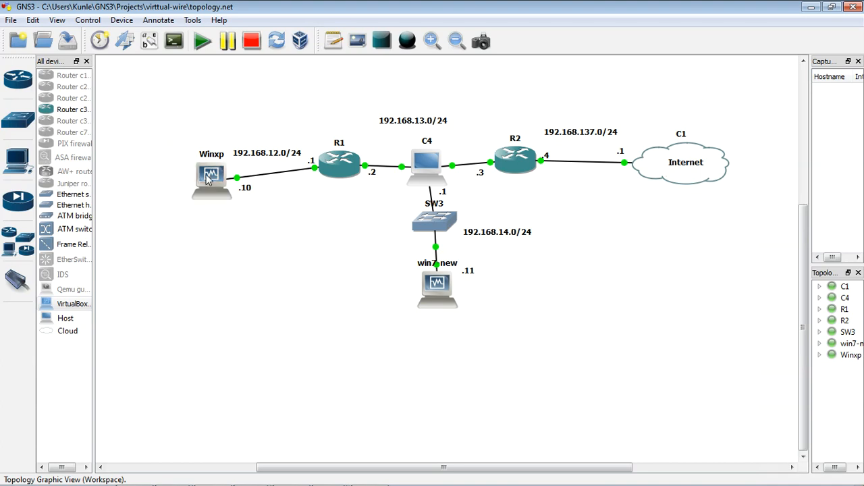
pyautogui.doubleClick(209, 177)
pyautogui.write('ping 4')
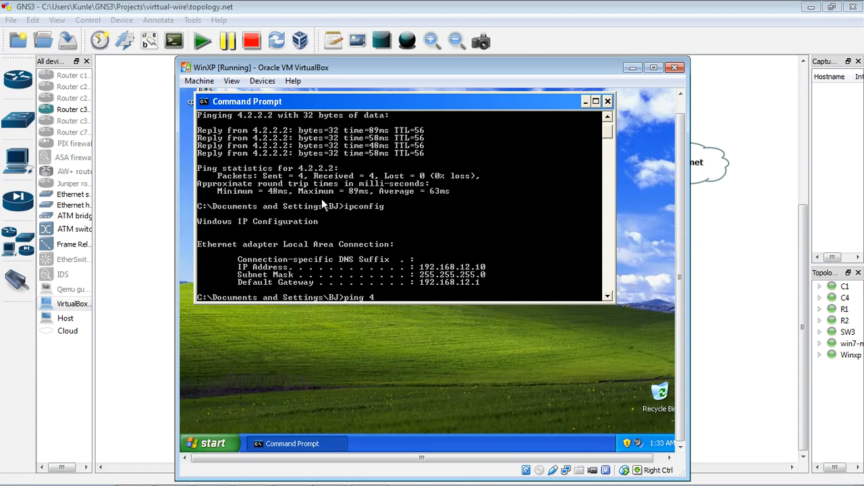
pyautogui.write('.2.2.2')
pyautogui.press('Return')
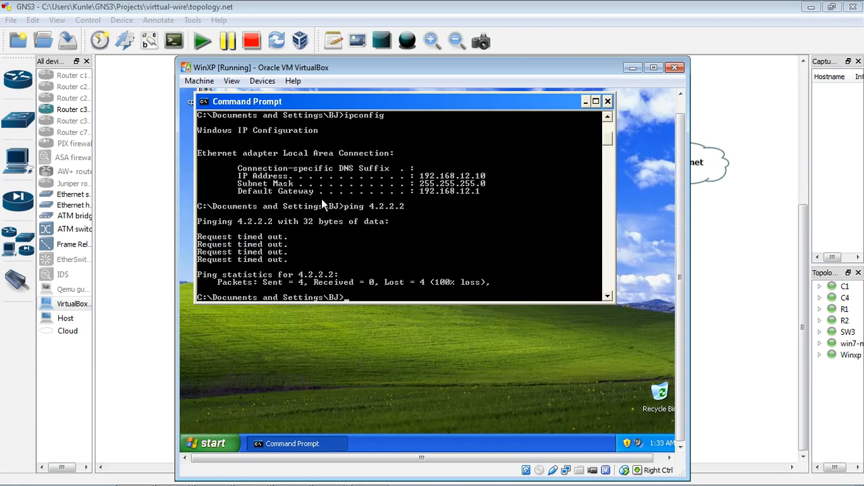
# Start a continuous ping to 4.2.2.2 with the -t option on Winxp and minimize its VirtualBox window
pyautogui.write('ping 4.2.2.2 -t')
pyautogui.press('Return')
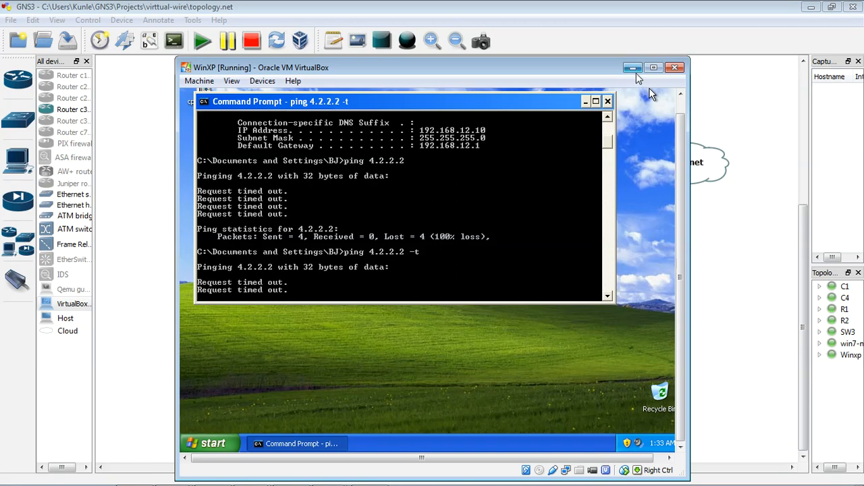
pyautogui.click(633, 69)
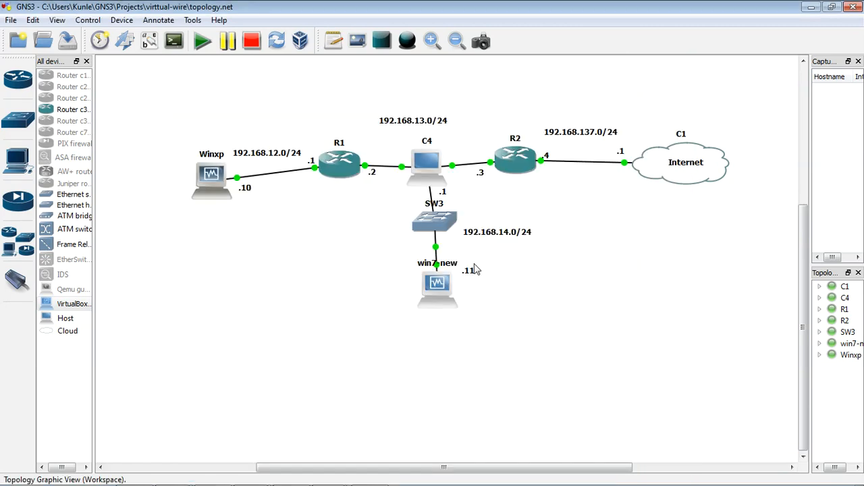
# Return to win7-new's VirtualBox window, check the interfaces' virtual wire and zone assignments, and commit the firewall configuration
pyautogui.doubleClick(437, 284)
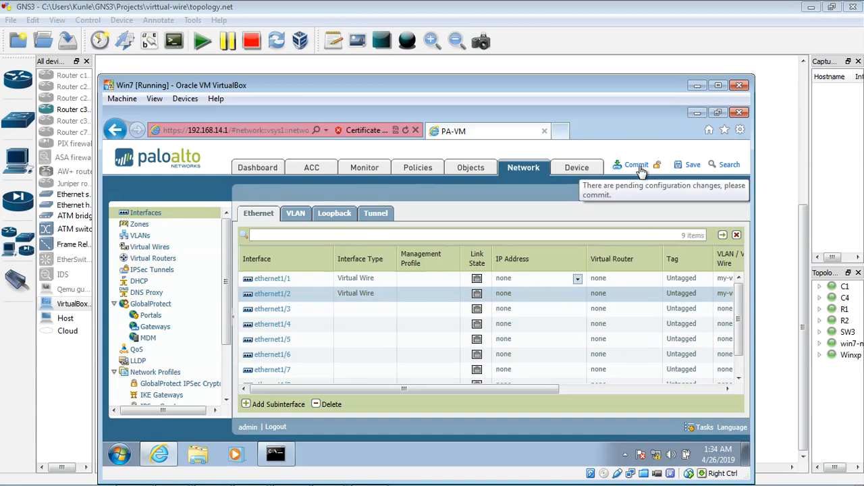
pyautogui.moveTo(487, 389); pyautogui.dragTo(529, 389)
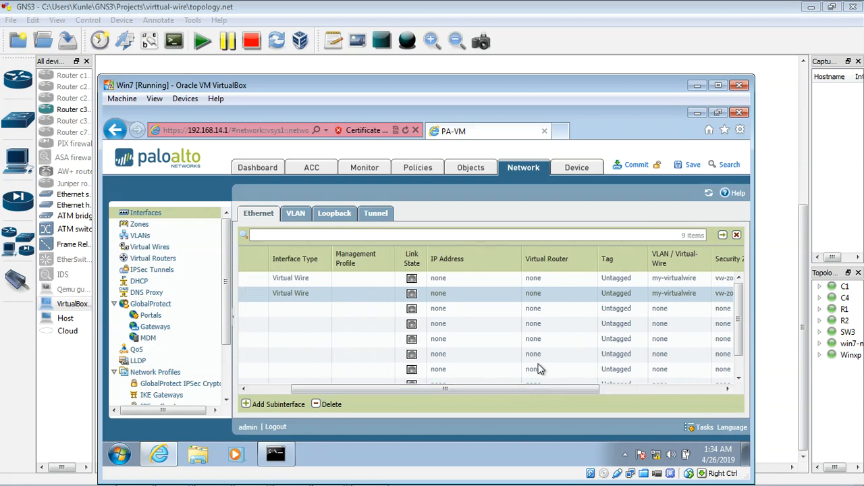
pyautogui.click(637, 166)
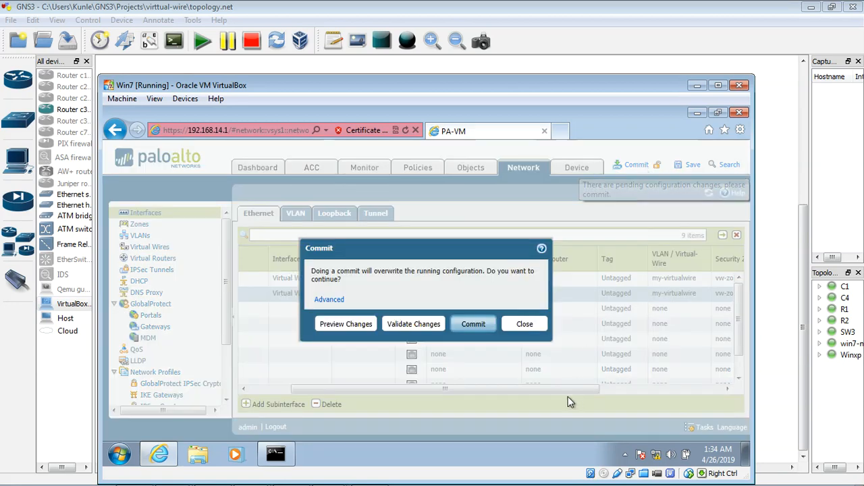
pyautogui.click(485, 326)
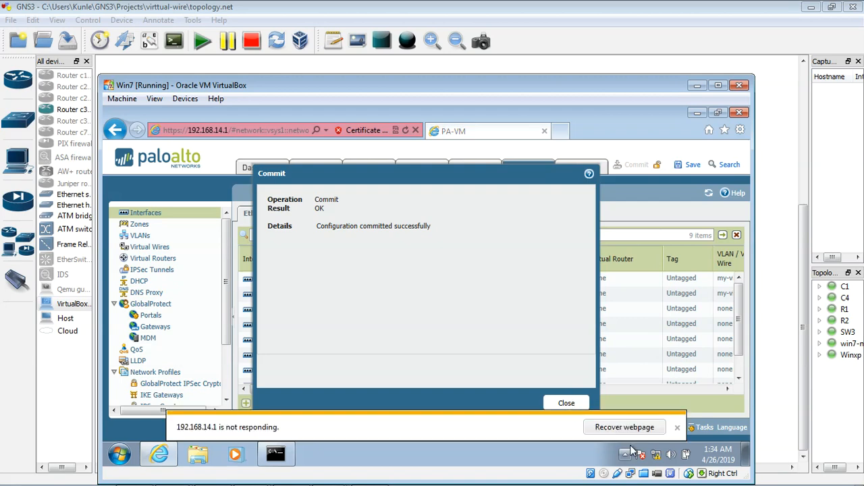
pyautogui.click(675, 427)
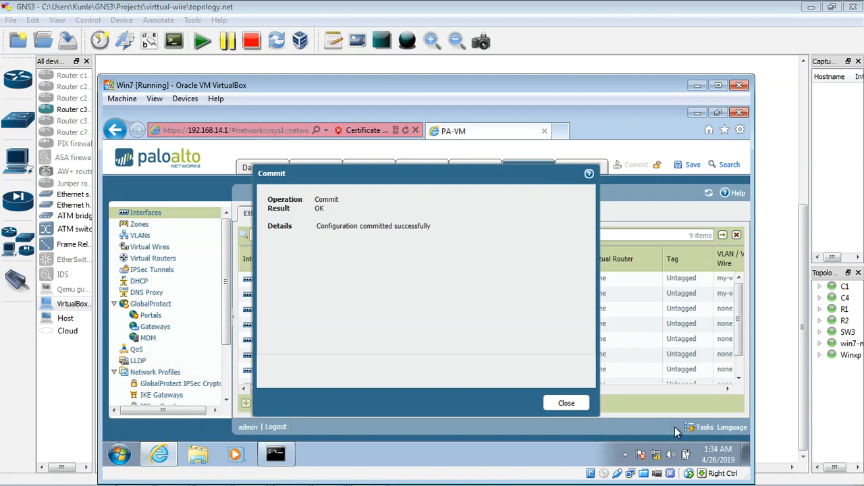
pyautogui.click(568, 404)
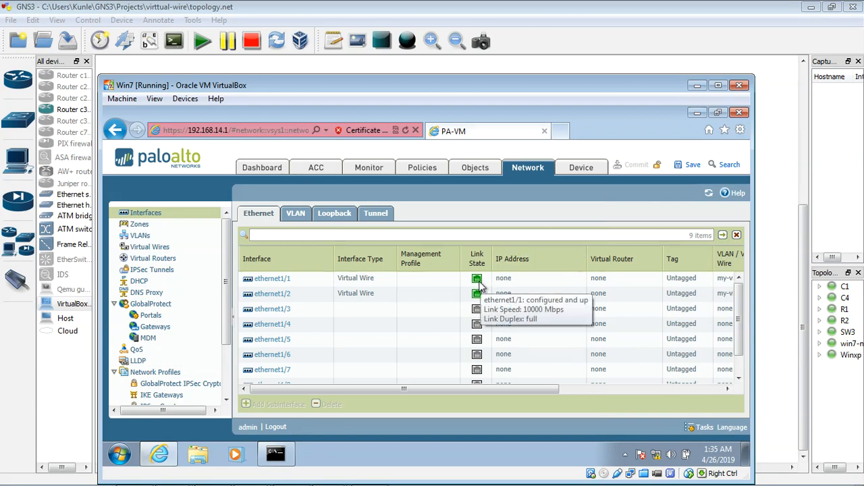
# Minimize win7-new's window, return to Winxp to check the continuous ping to 4.2.2.2, and stop it
pyautogui.click(696, 85)
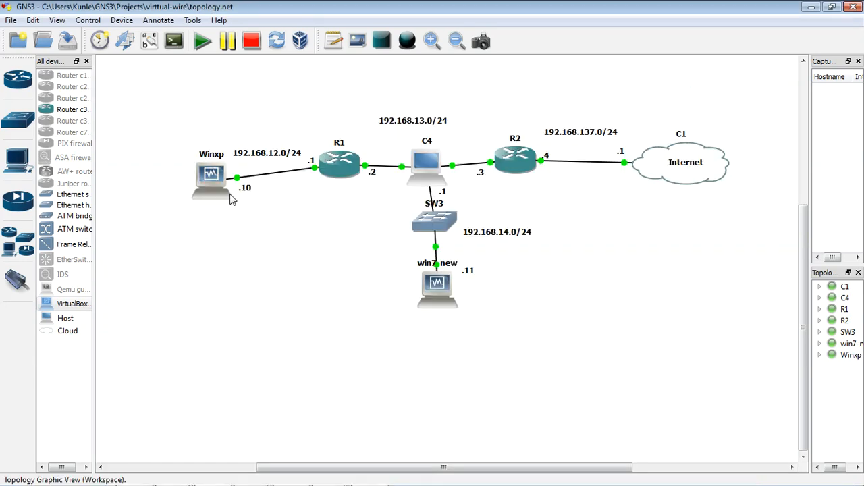
pyautogui.doubleClick(218, 188)
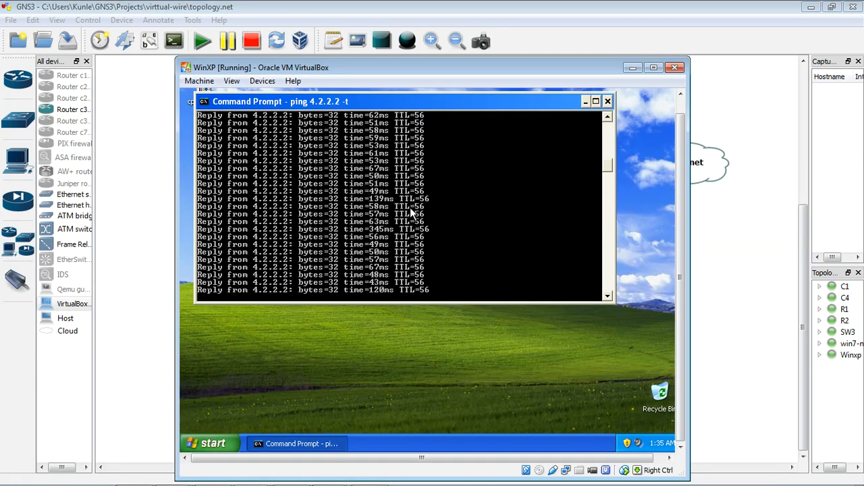
pyautogui.moveTo(496, 60); pyautogui.dragTo(492, 86)
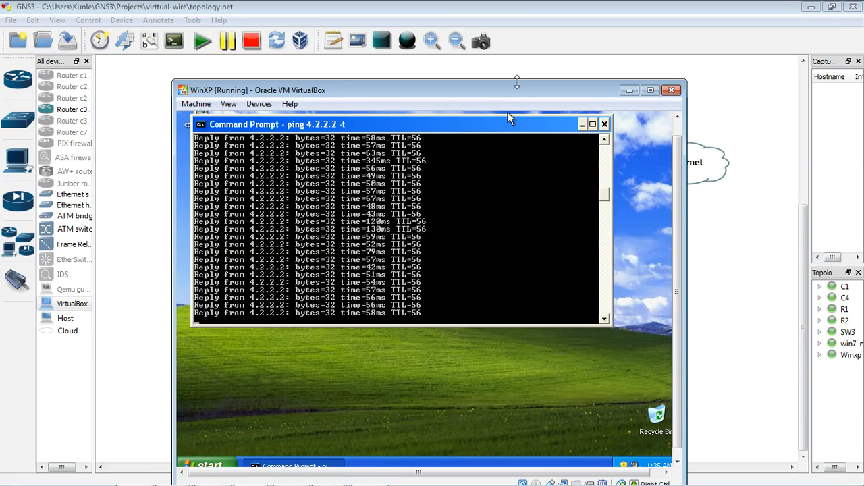
pyautogui.hotkey('ctrl', 'c')
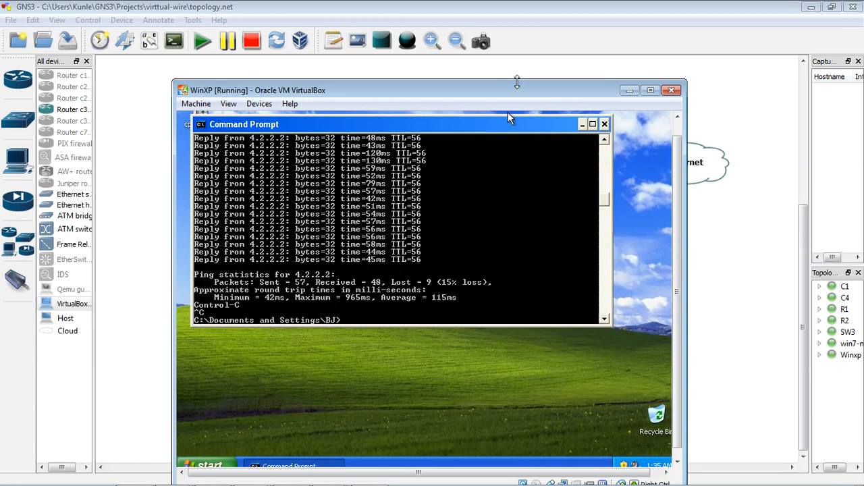
# Minimize Winxp's VirtualBox window and switch back to the win7-new machine from the GNS3 topology
pyautogui.click(628, 91)
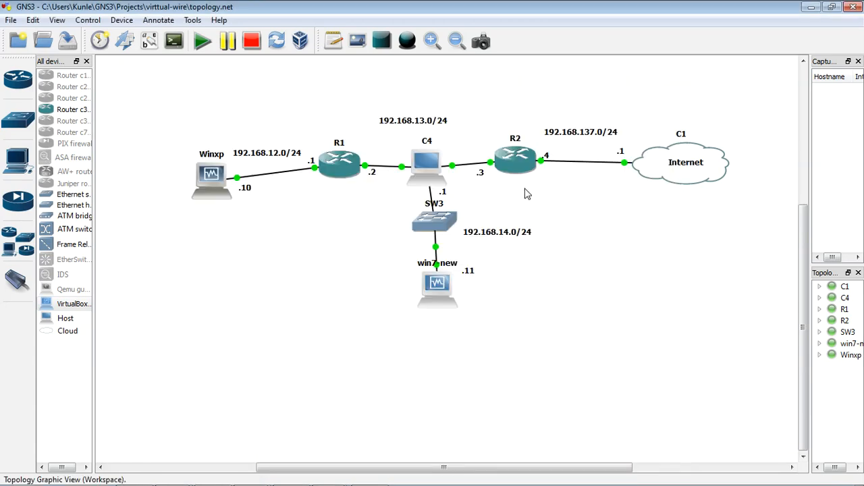
pyautogui.doubleClick(442, 286)
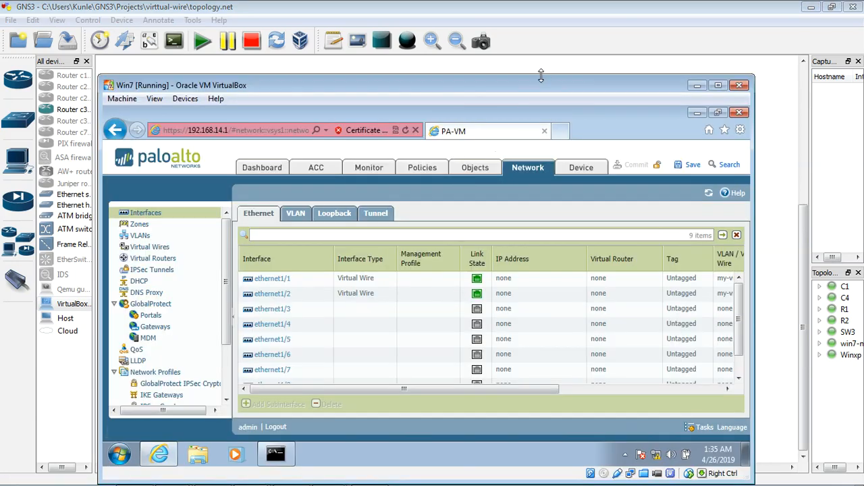
pyautogui.moveTo(543, 89); pyautogui.dragTo(540, 237)
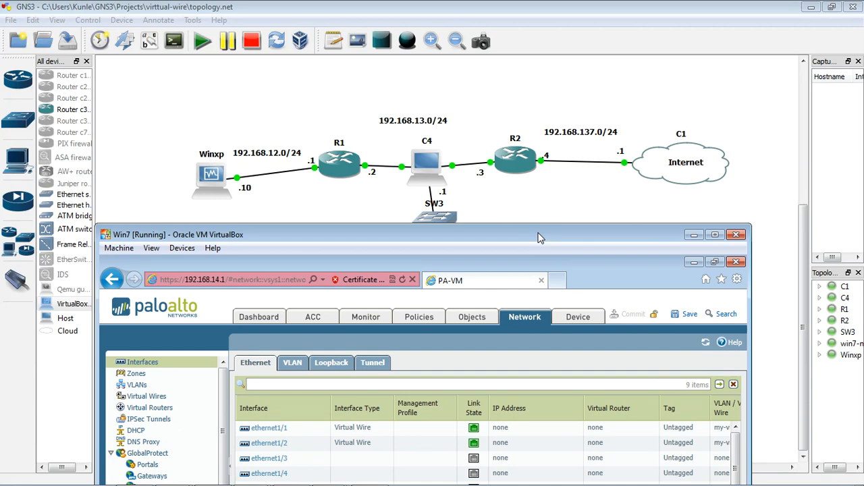
pyautogui.moveTo(540, 238); pyautogui.dragTo(540, 237)
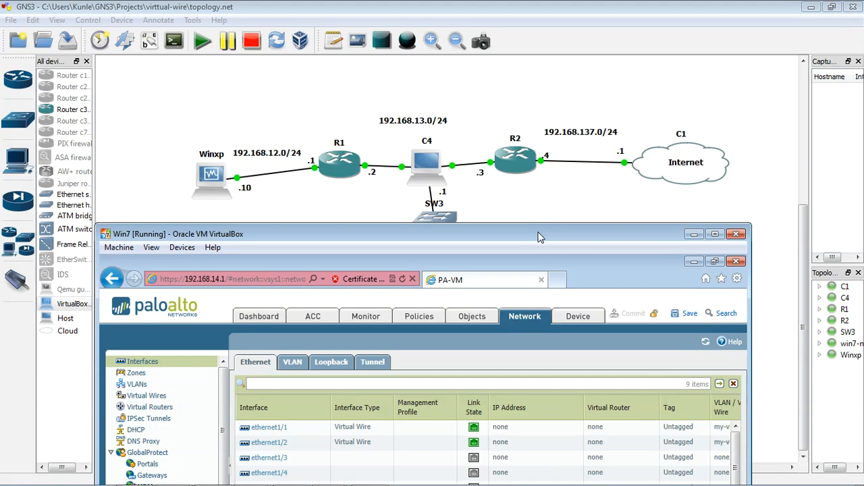
pyautogui.moveTo(540, 237); pyautogui.dragTo(556, 49)
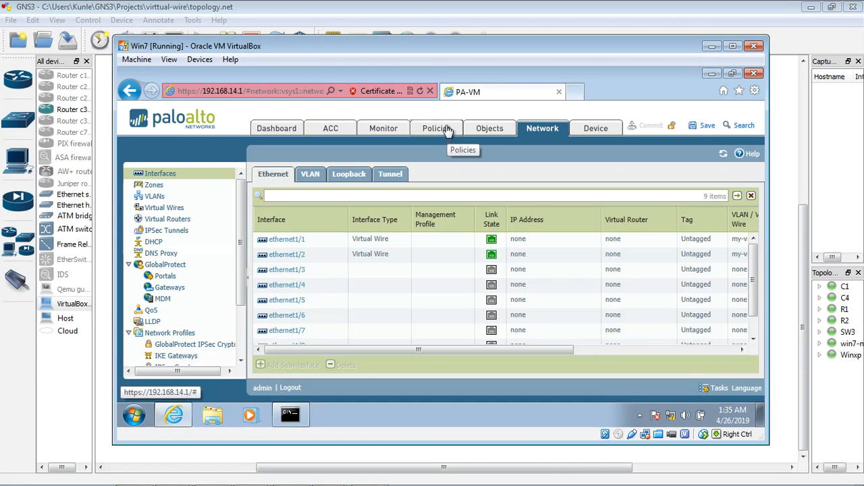
# Review the default security policy rules and the Ethernet interfaces' virtual wire and security zone assignments
pyautogui.click(451, 134)
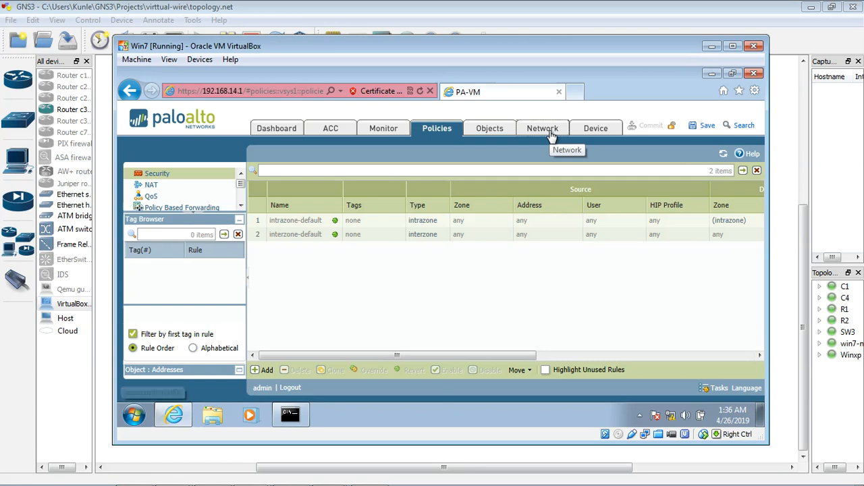
pyautogui.click(548, 134)
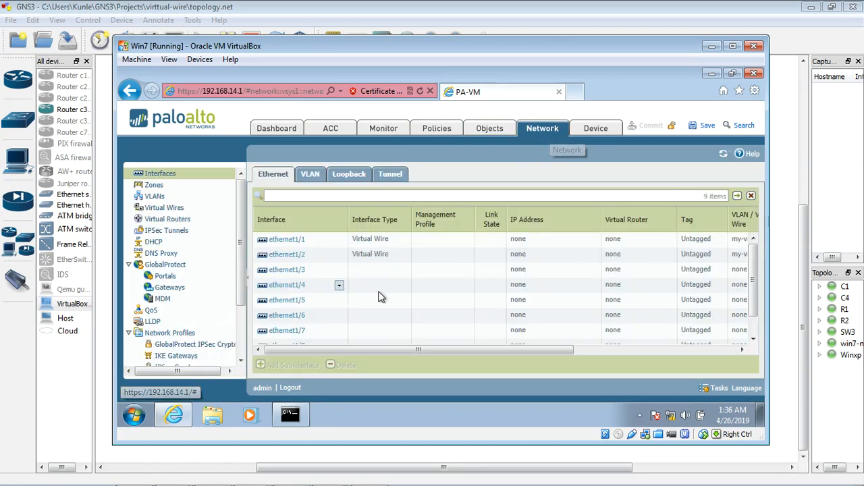
pyautogui.moveTo(377, 350)
pyautogui.mouseDown()
pyautogui.moveTo(416, 352)
pyautogui.moveTo(370, 348)
pyautogui.mouseUp()
pyautogui.moveTo(407, 348); pyautogui.dragTo(541, 349)
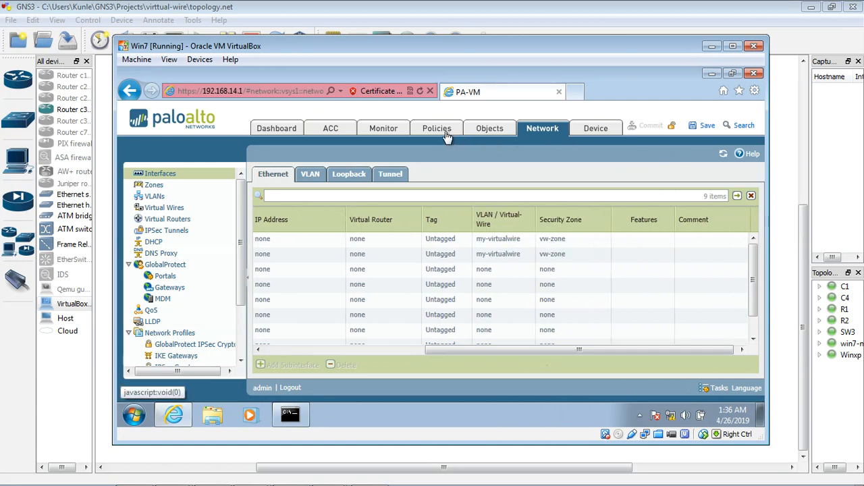
pyautogui.click(445, 137)
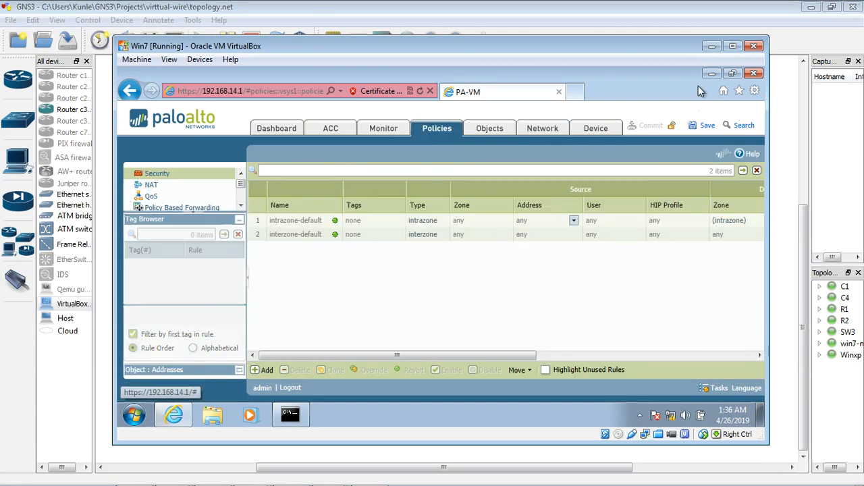
pyautogui.moveTo(691, 47); pyautogui.dragTo(679, 118)
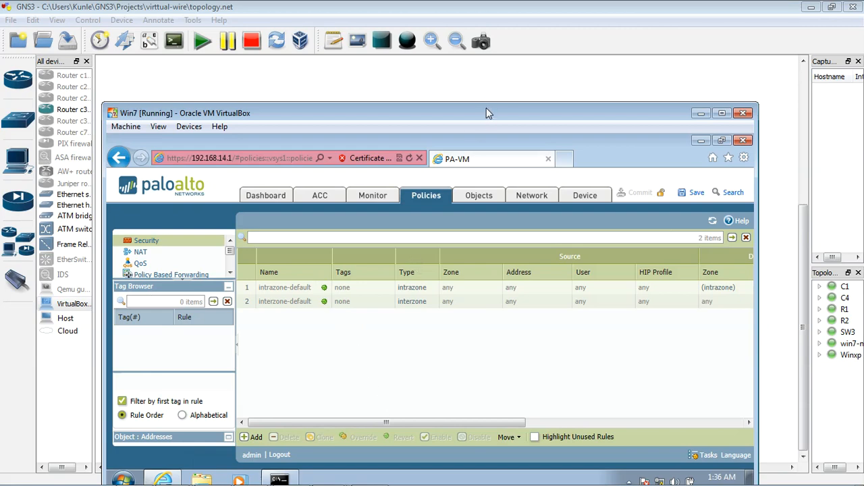
pyautogui.moveTo(486, 105); pyautogui.dragTo(504, 84)
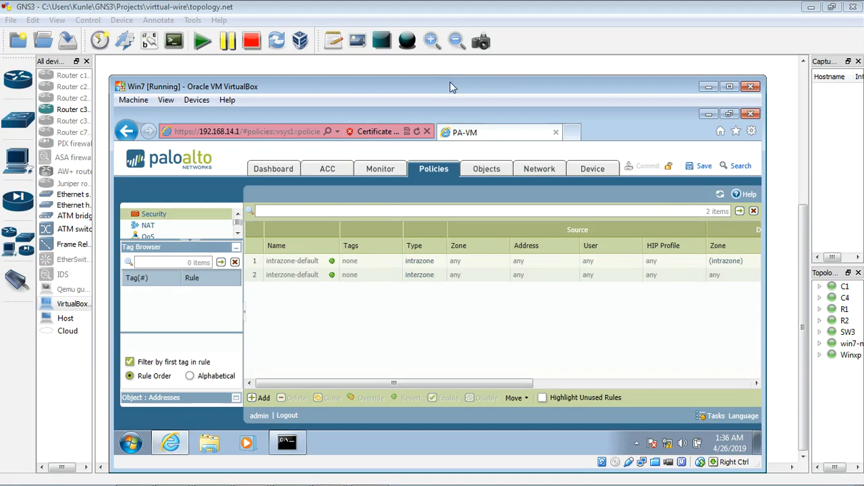
pyautogui.moveTo(452, 87); pyautogui.dragTo(445, 103)
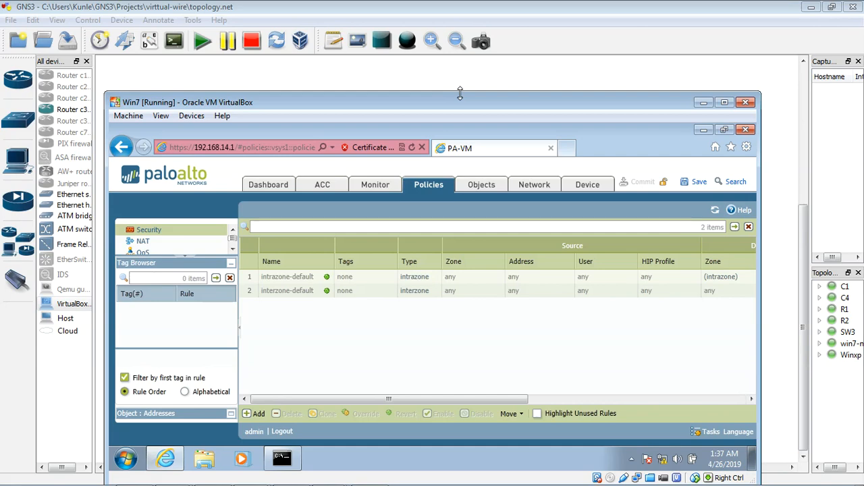
# Add a security policy rule named stealth-rule-vw-zone with the rule type intrazone
pyautogui.click(256, 414)
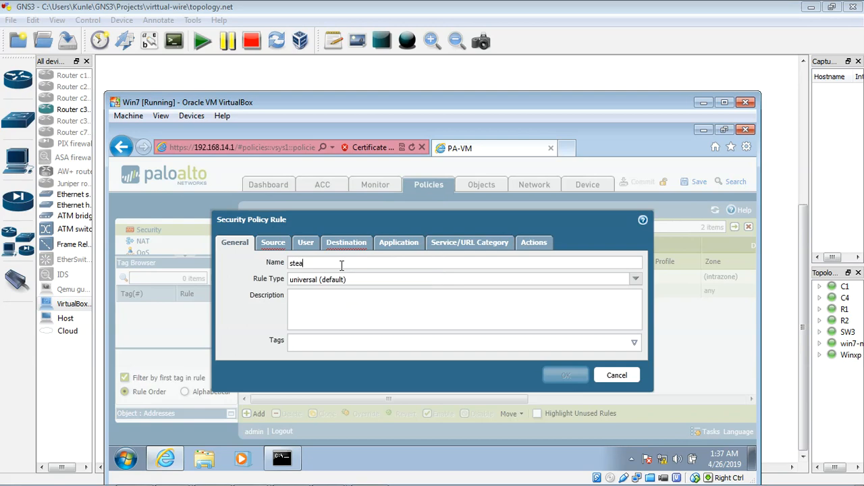
pyautogui.write('lth-rule-vw-zone')
pyautogui.click(638, 279)
pyautogui.click(636, 278)
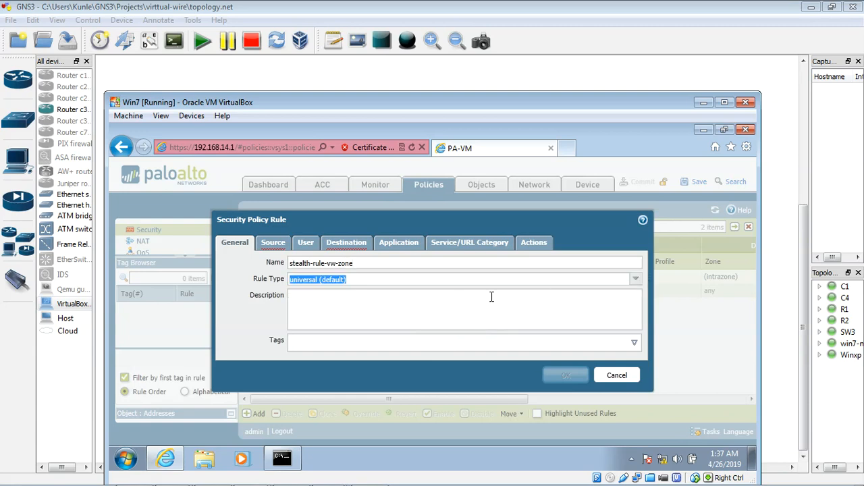
pyautogui.click(636, 279)
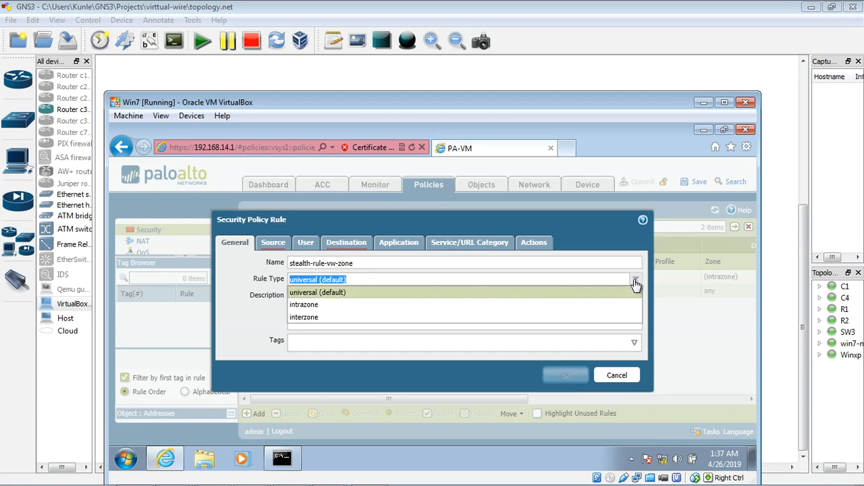
pyautogui.click(336, 305)
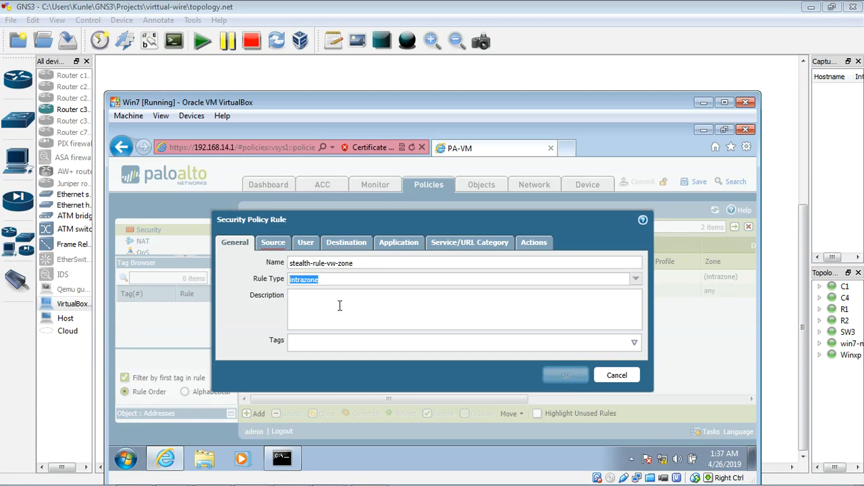
# Add vw-zone as the new rule's source zone and check its destination and application settings
pyautogui.click(272, 241)
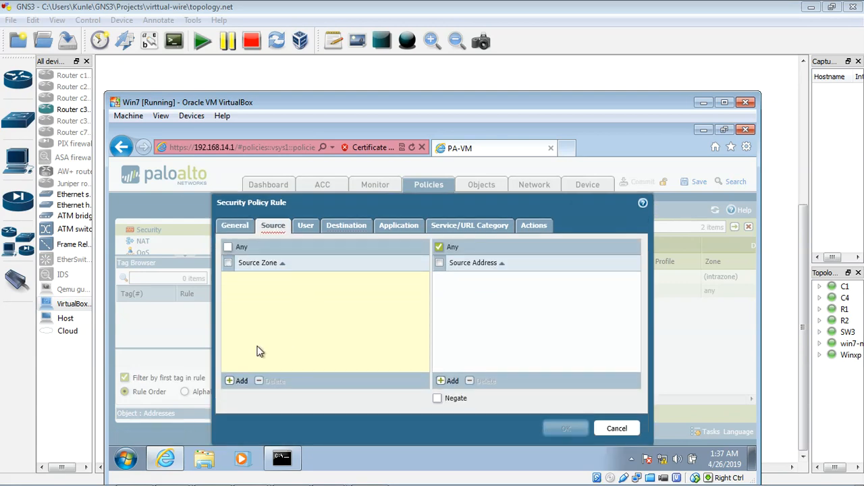
pyautogui.click(242, 381)
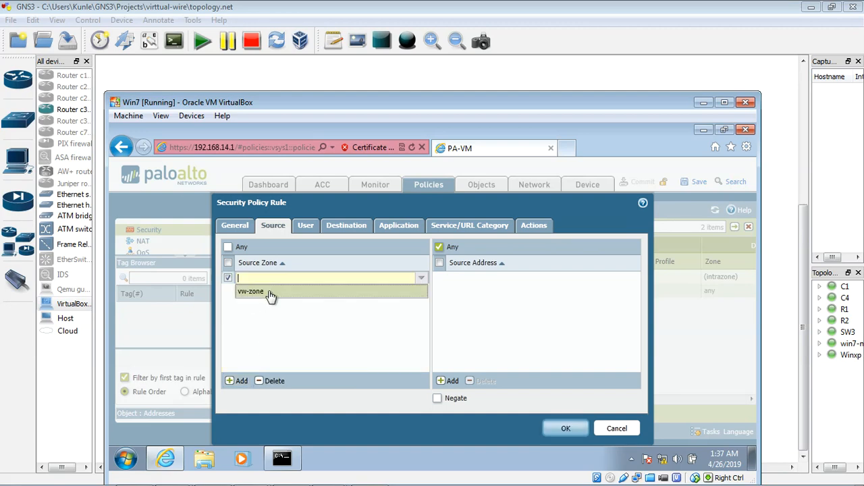
pyautogui.click(291, 291)
pyautogui.click(345, 225)
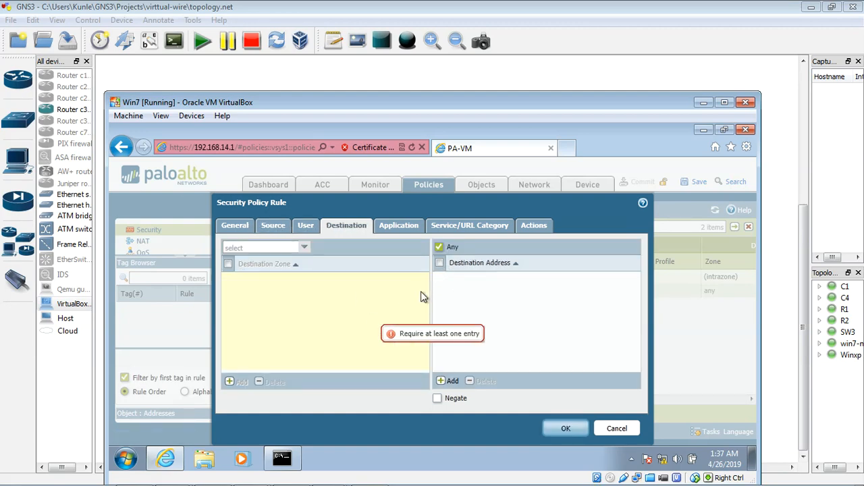
pyautogui.click(412, 229)
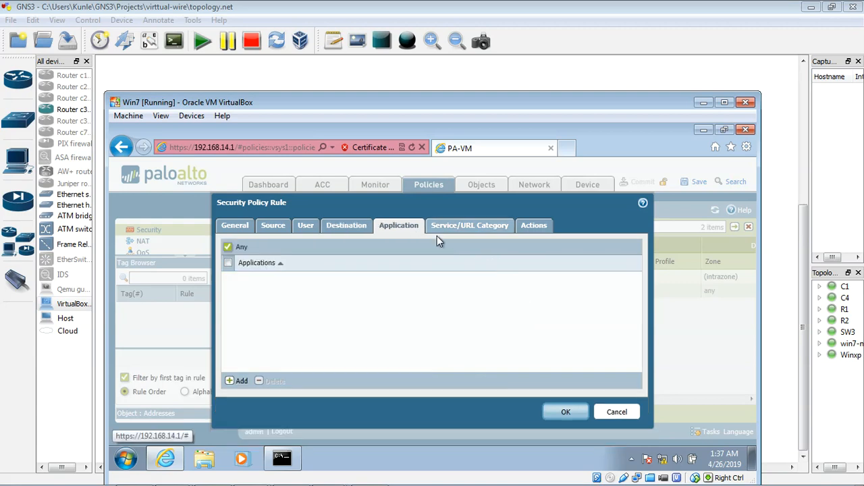
# Enable Log at Session Start for the rule, set its action to Deny, and save the rule
pyautogui.click(532, 231)
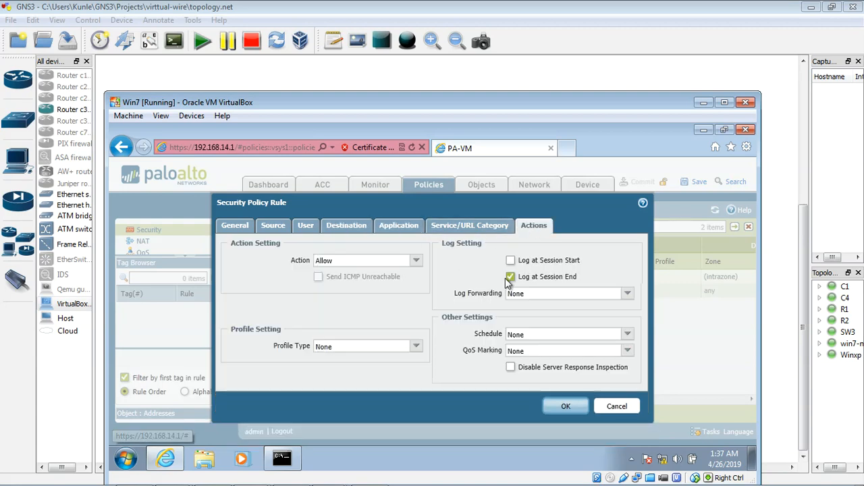
pyautogui.click(511, 261)
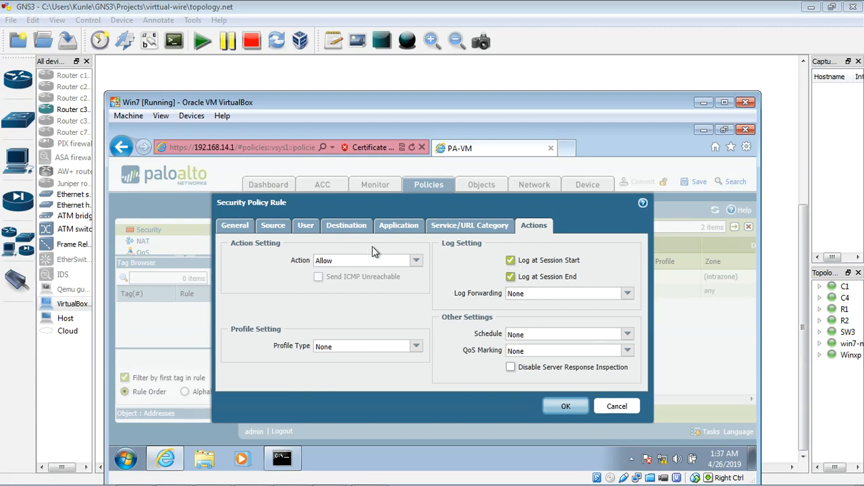
pyautogui.click(415, 260)
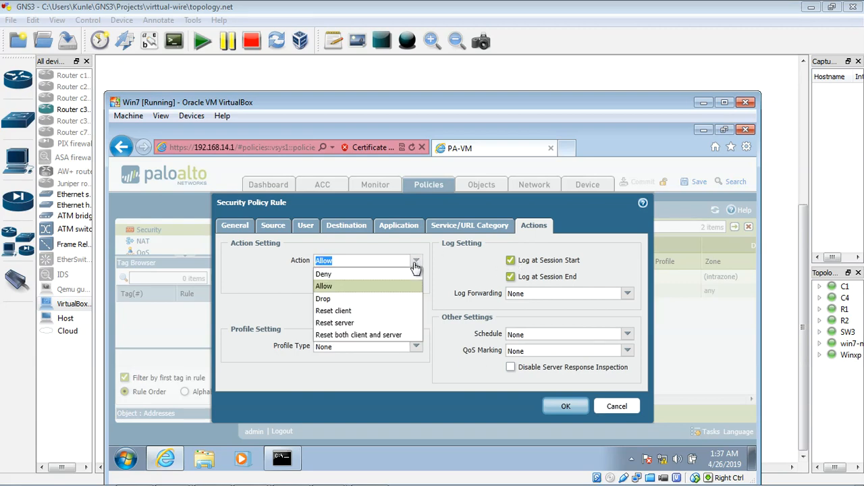
pyautogui.click(333, 276)
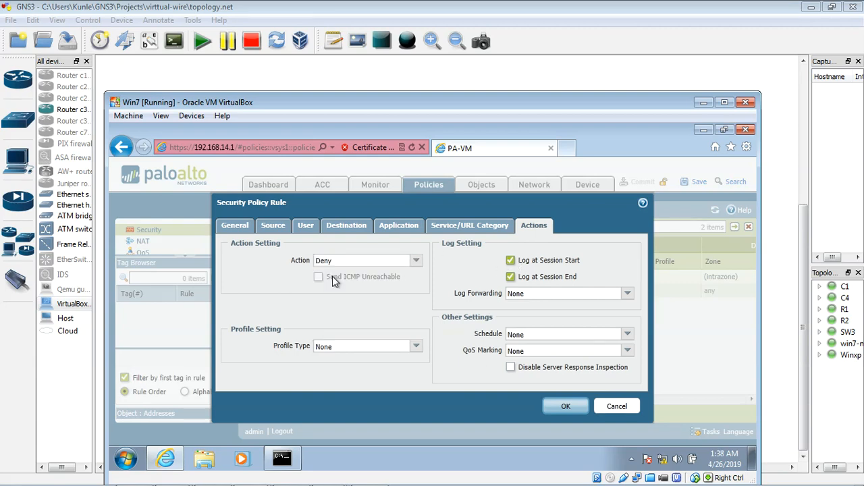
pyautogui.click(566, 408)
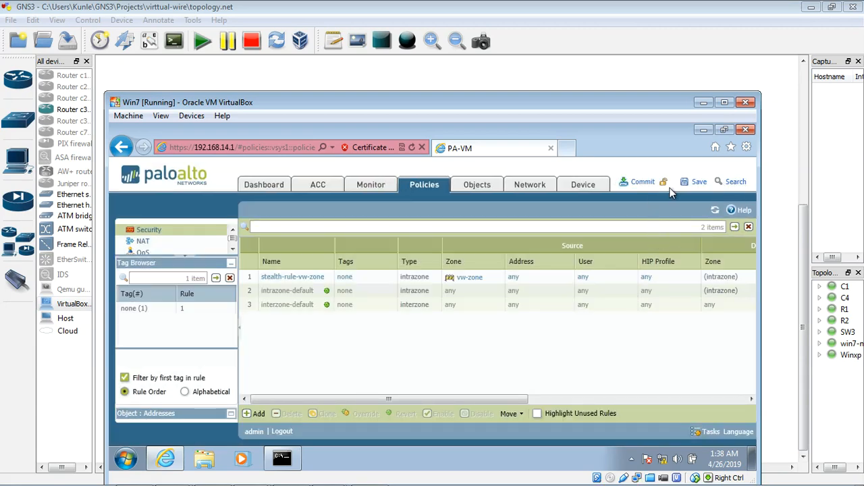
# Commit the firewall configuration and minimize win7-new's VirtualBox window
pyautogui.click(641, 181)
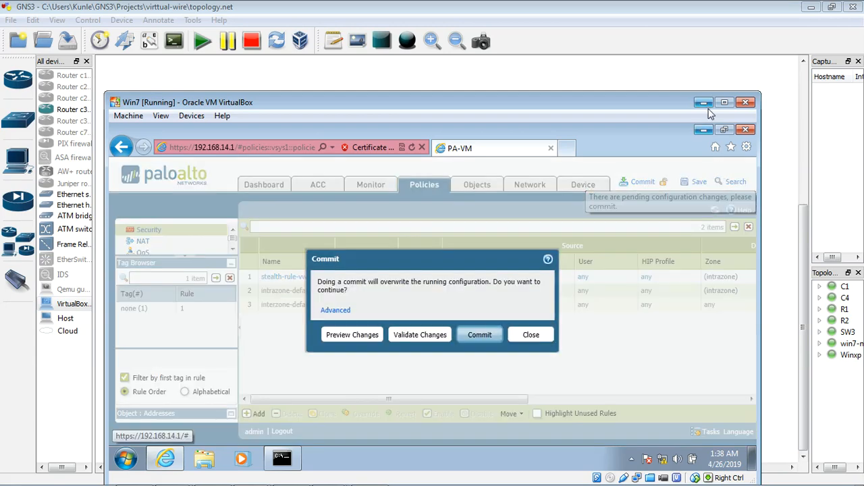
pyautogui.click(480, 336)
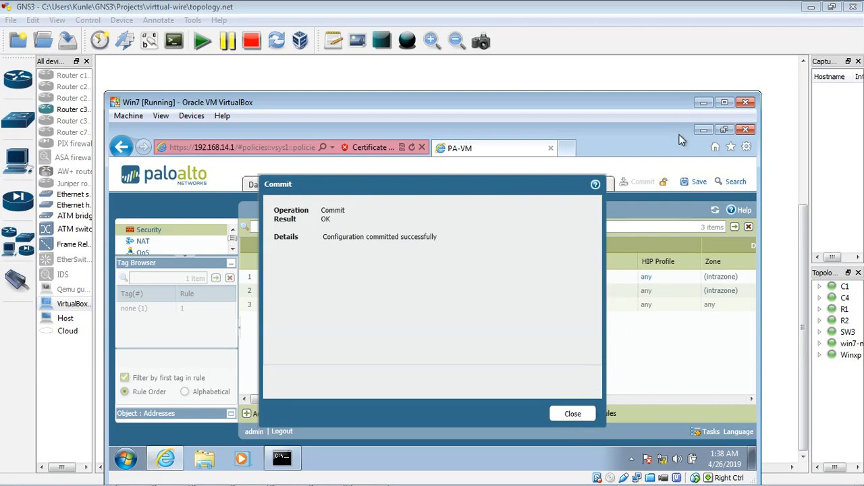
pyautogui.click(703, 103)
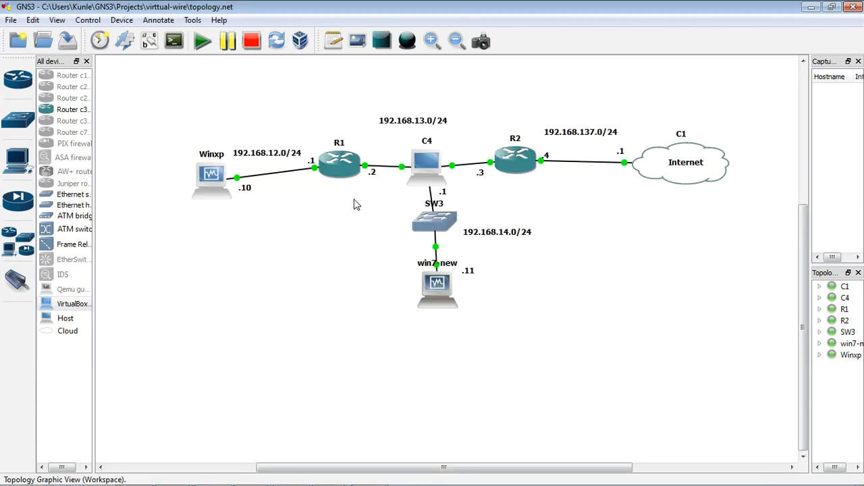
# Return to Winxp, rerun the continuous ping to 4.2.2.2 with the -t option, and minimize its VirtualBox window
pyautogui.doubleClick(218, 174)
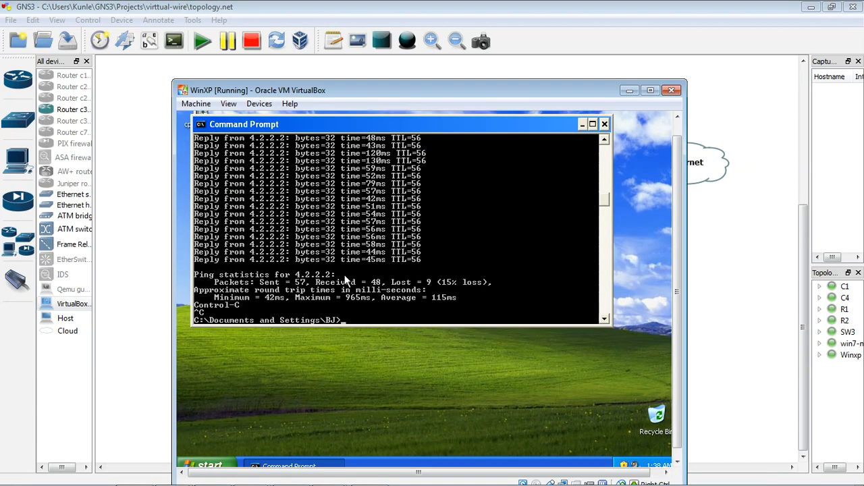
pyautogui.press('Up')
pyautogui.press('Return')
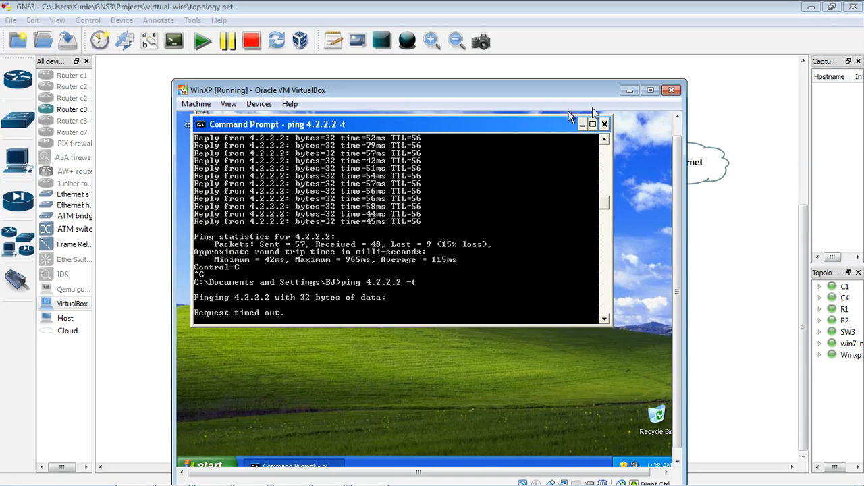
pyautogui.click(627, 94)
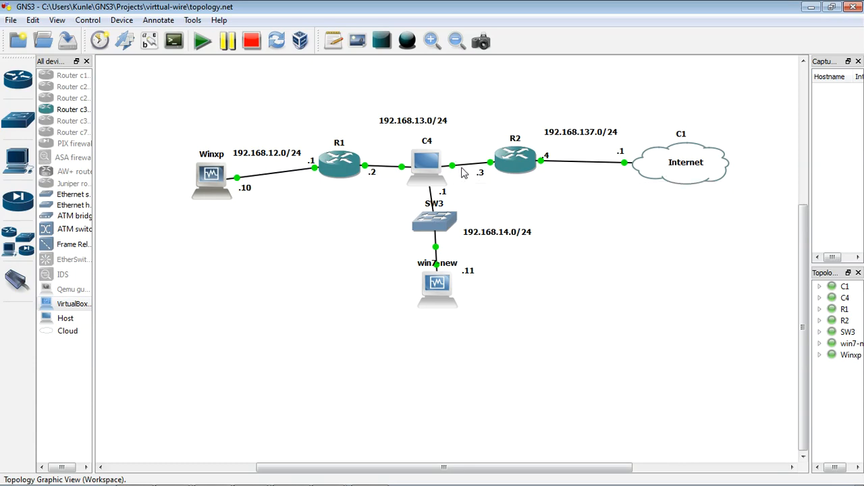
# Return to the firewall's web interface on win7-new and add a security policy rule named Internet-access-rule with rule type intrazone
pyautogui.doubleClick(435, 288)
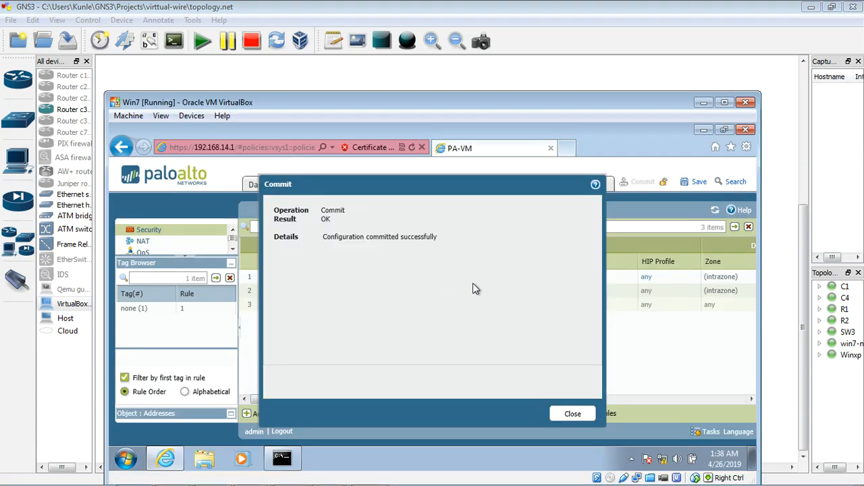
pyautogui.click(567, 414)
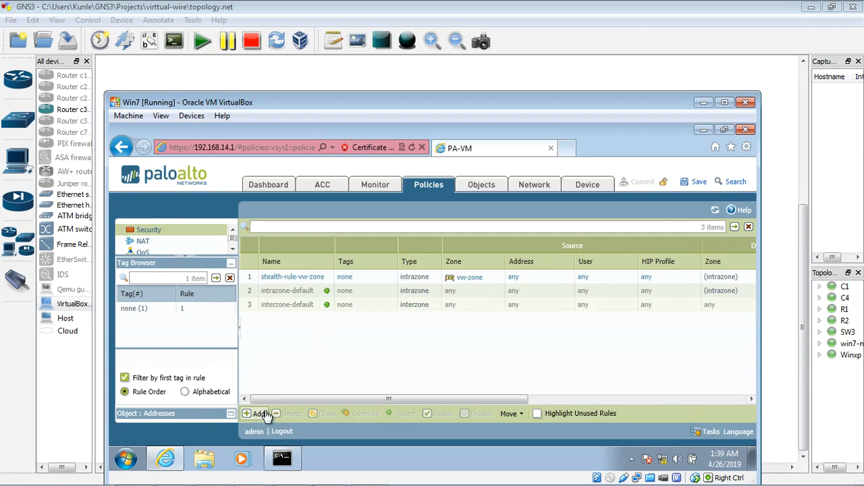
pyautogui.moveTo(439, 107); pyautogui.dragTo(441, 83)
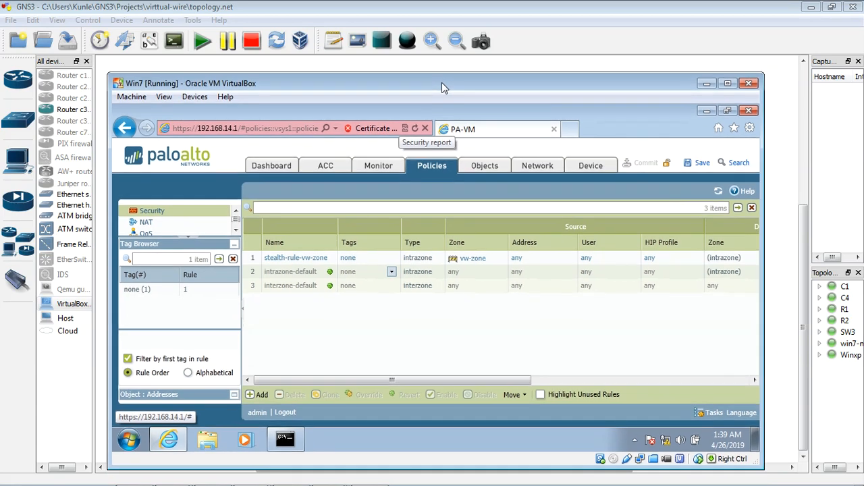
pyautogui.click(263, 399)
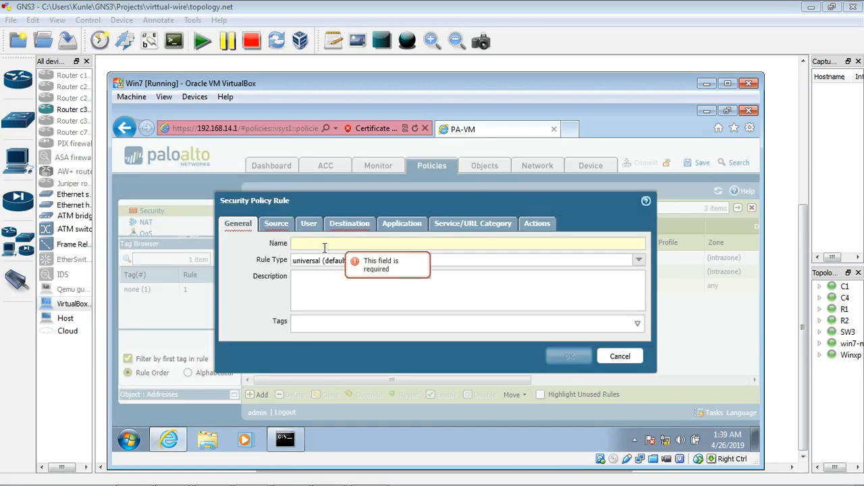
pyautogui.write('pas')
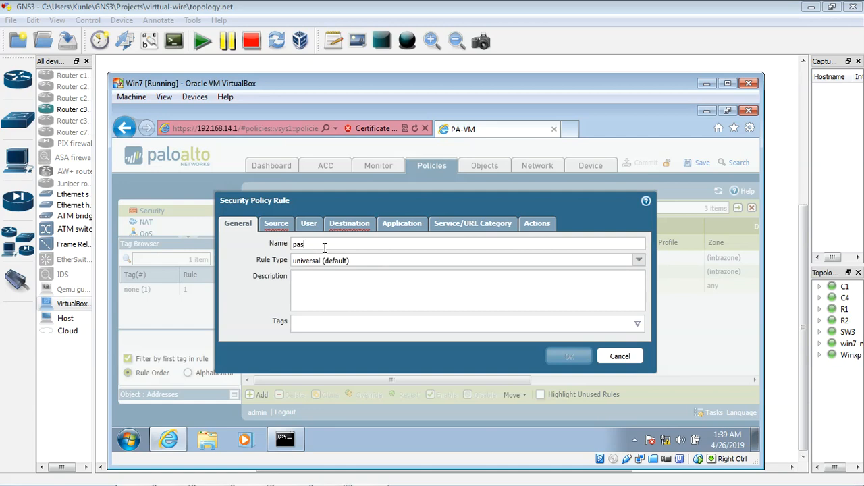
pyautogui.write('nternet-access-rule')
pyautogui.click(638, 261)
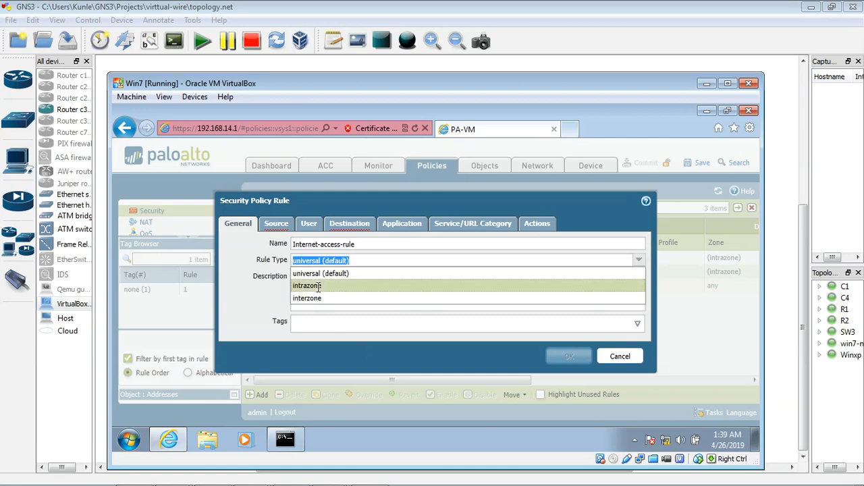
pyautogui.click(319, 285)
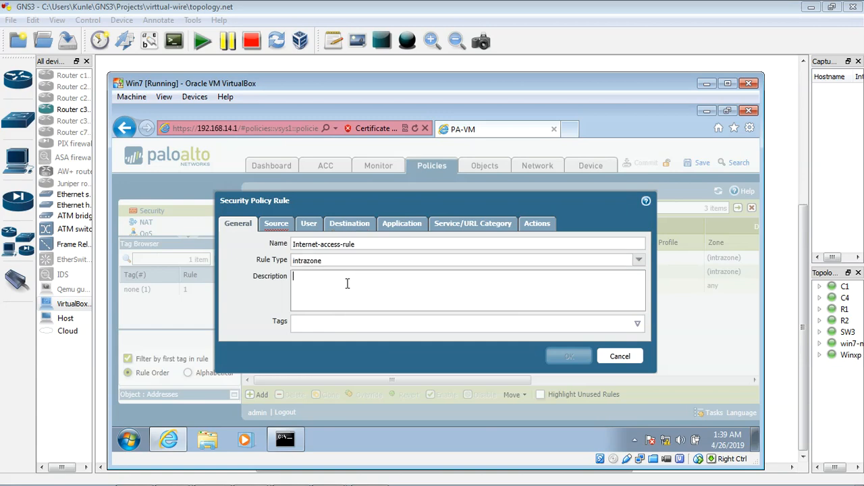
# Set the new rule's source zone to vw-zone and its source address to 192.168.12.0/24
pyautogui.click(277, 224)
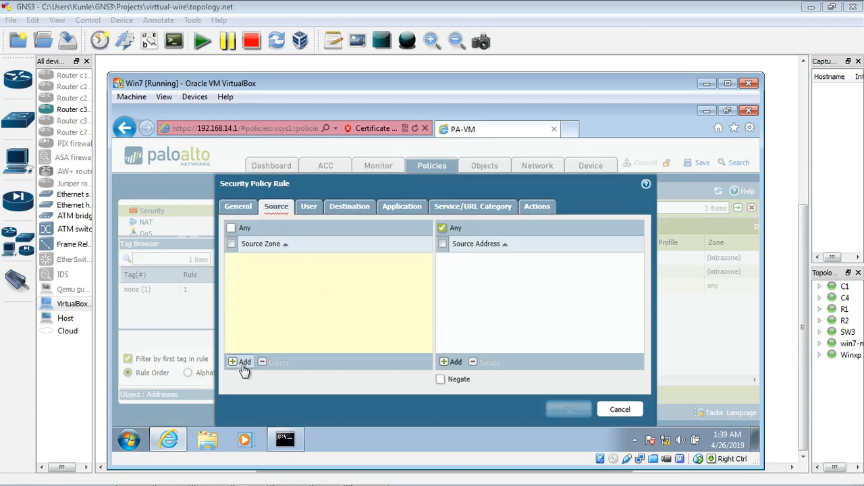
pyautogui.click(242, 363)
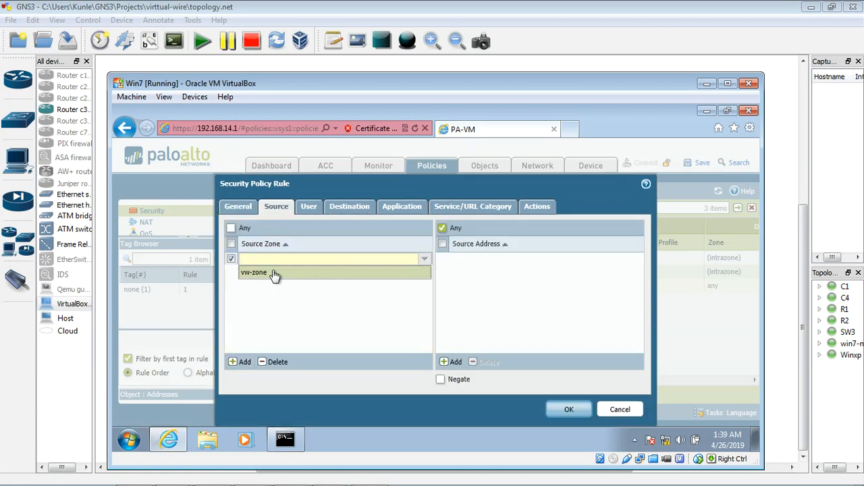
pyautogui.click(274, 274)
pyautogui.click(455, 363)
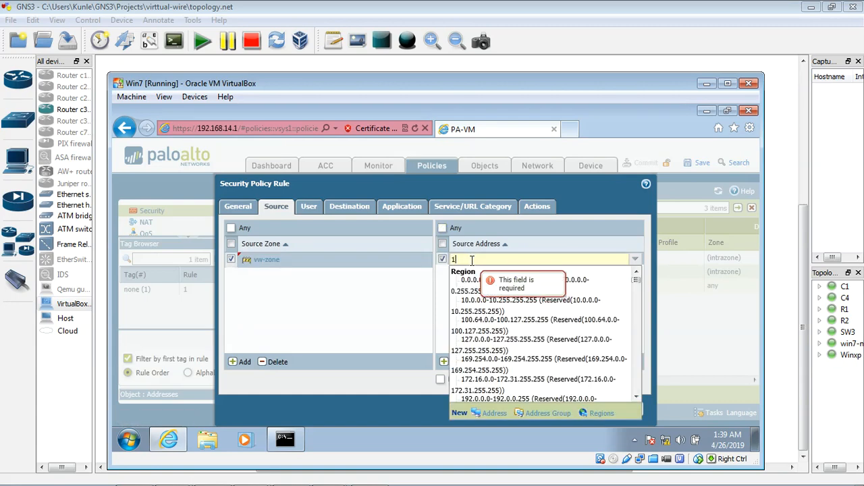
pyautogui.write('192.168.12')
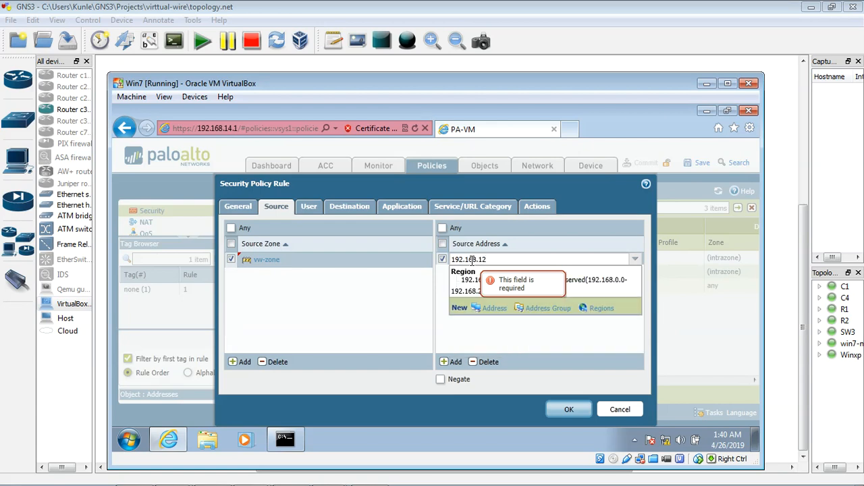
pyautogui.write('.0/24')
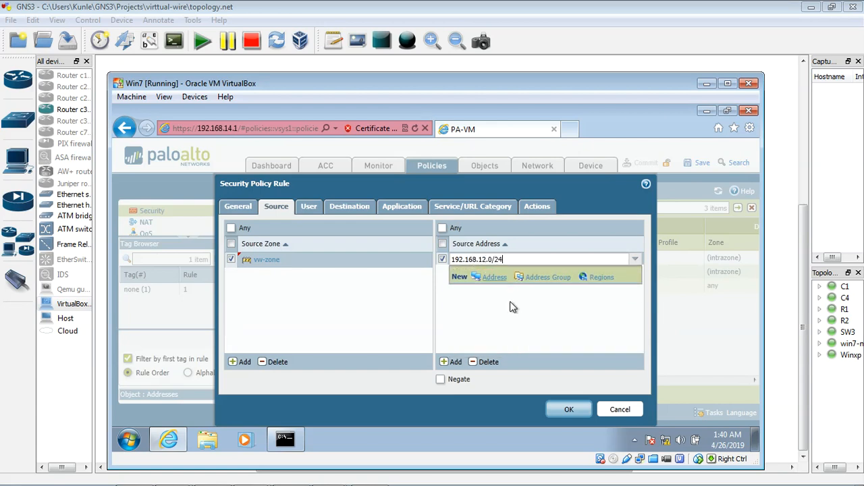
pyautogui.press('Return')
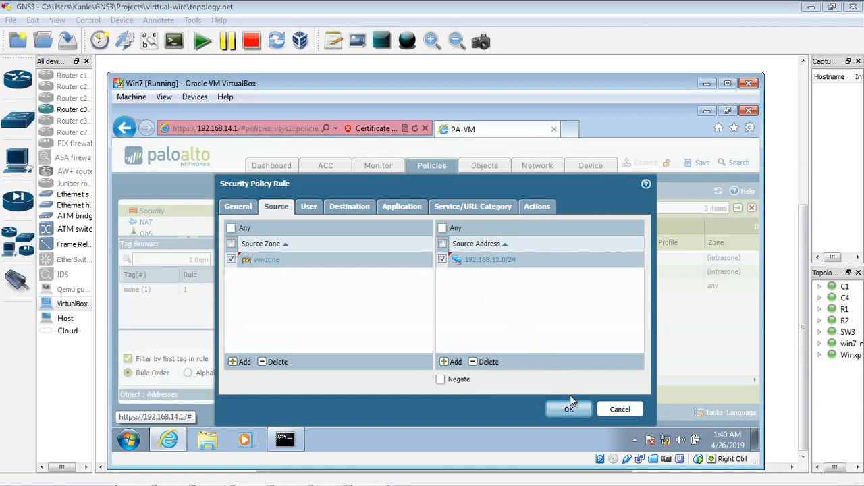
# Check the rule's user, destination and application settings, enable Log at Session Start with the action left on Allow, and save the rule
pyautogui.click(314, 210)
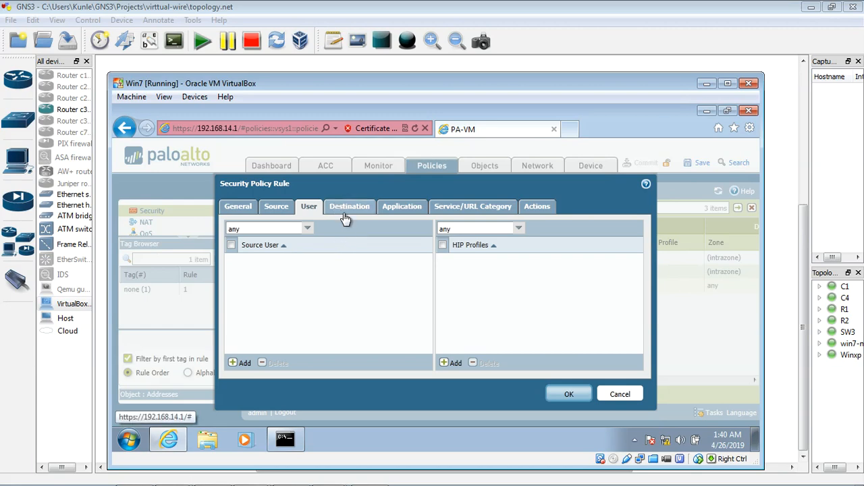
pyautogui.click(351, 212)
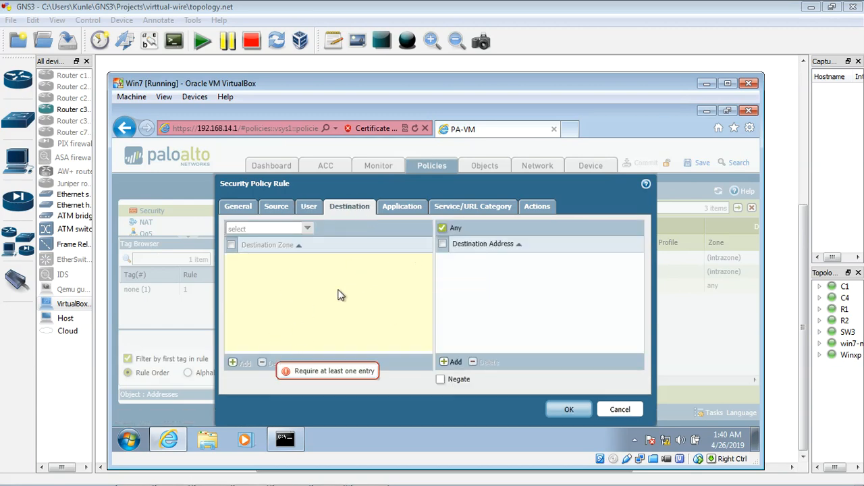
pyautogui.click(408, 210)
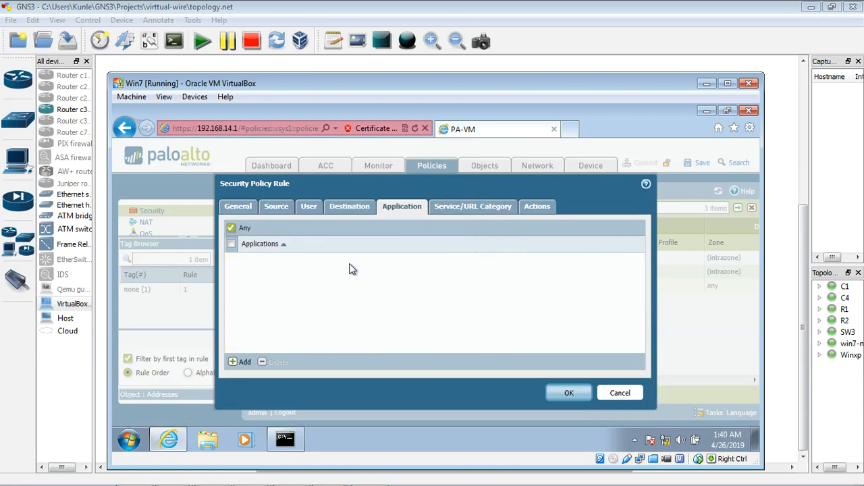
pyautogui.click(533, 207)
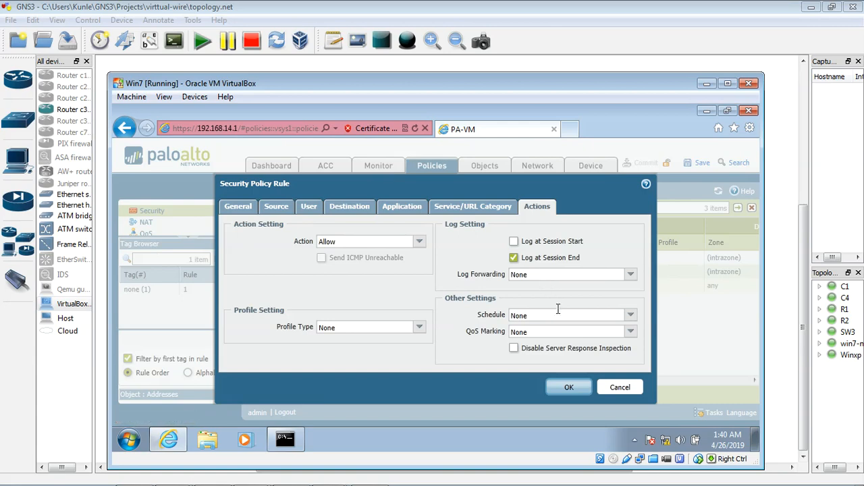
pyautogui.click(514, 241)
pyautogui.click(569, 389)
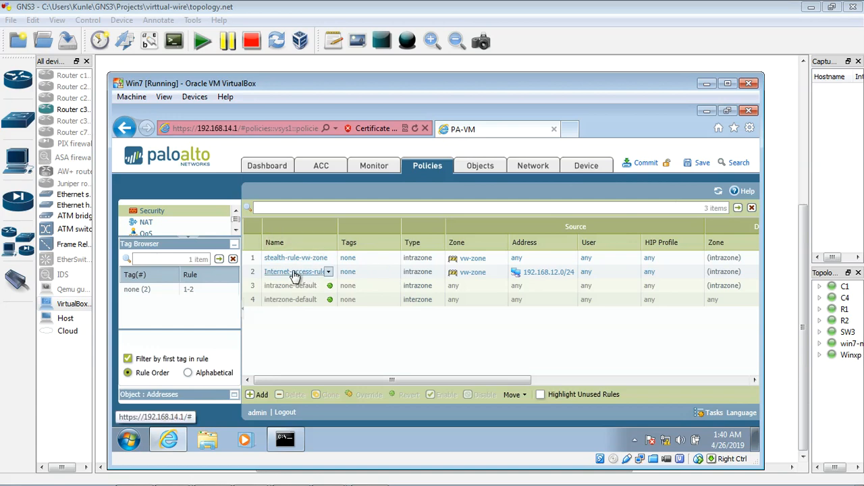
# Move Internet-access-rule to the top of the security policy list, above stealth-rule-vw-zone
pyautogui.click(253, 275)
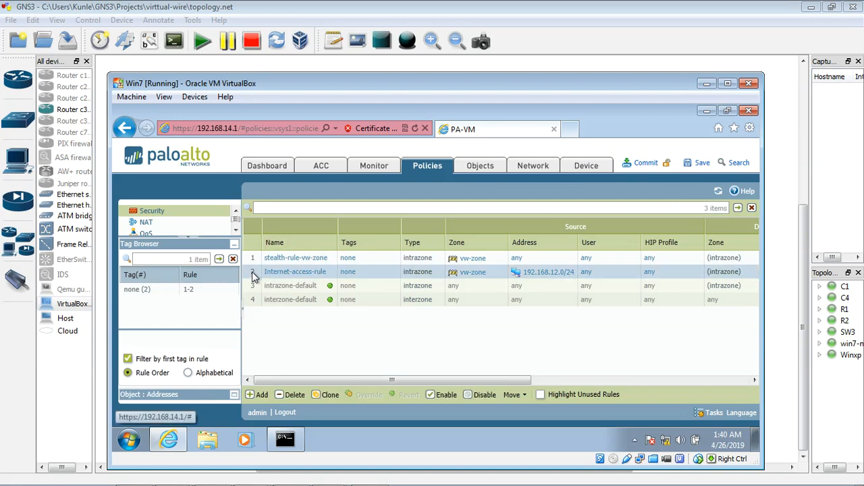
pyautogui.click(523, 397)
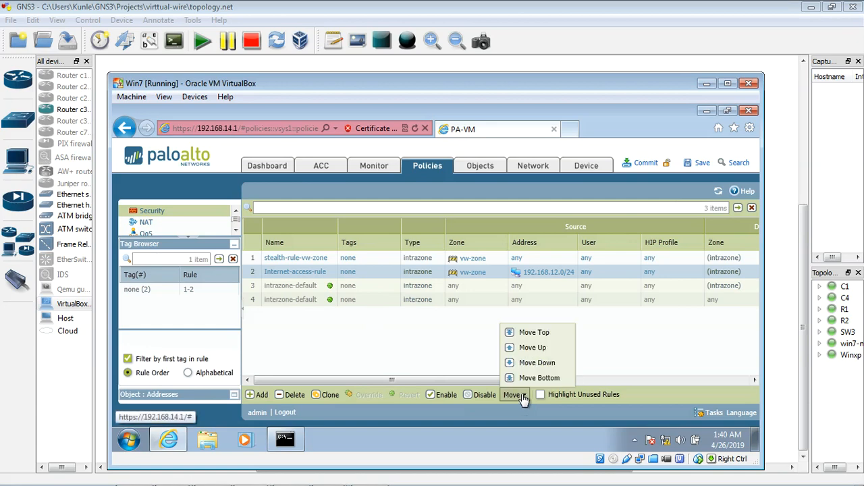
pyautogui.click(534, 333)
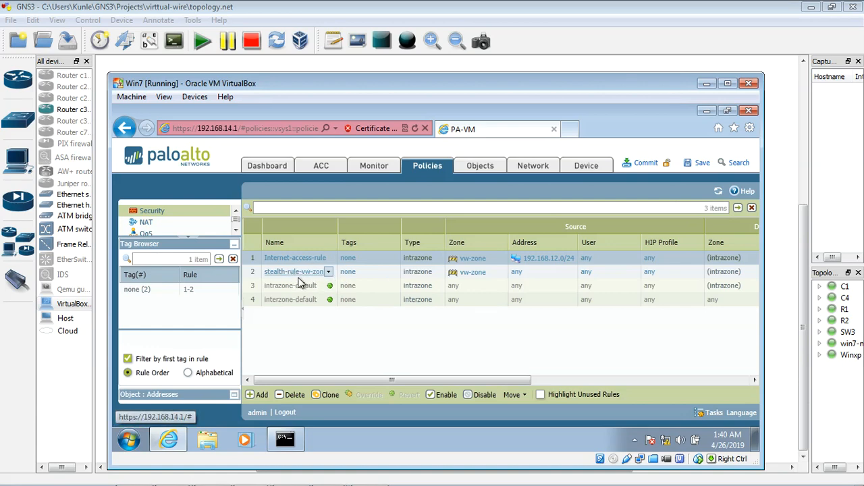
# Commit the firewall configuration and minimize win7-new's VirtualBox window
pyautogui.click(649, 164)
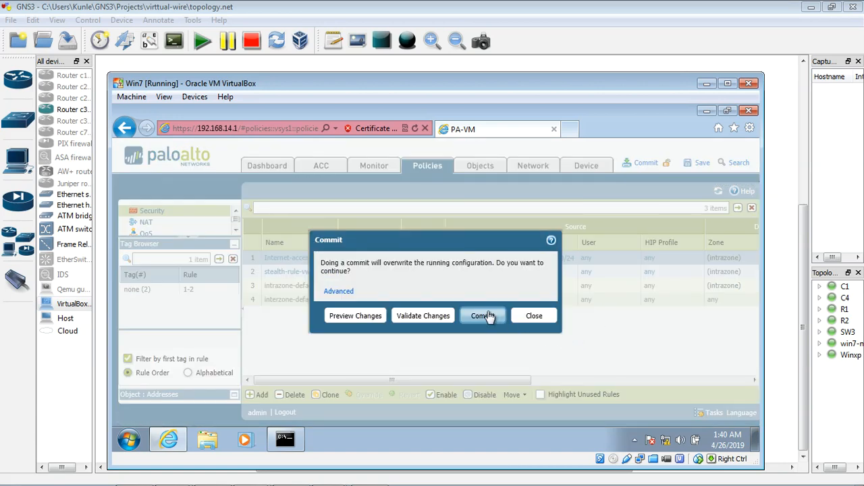
pyautogui.click(489, 317)
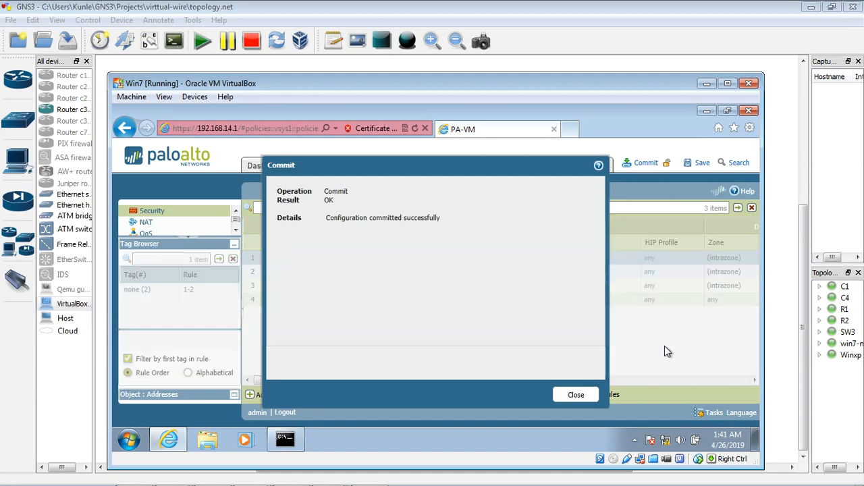
pyautogui.click(580, 396)
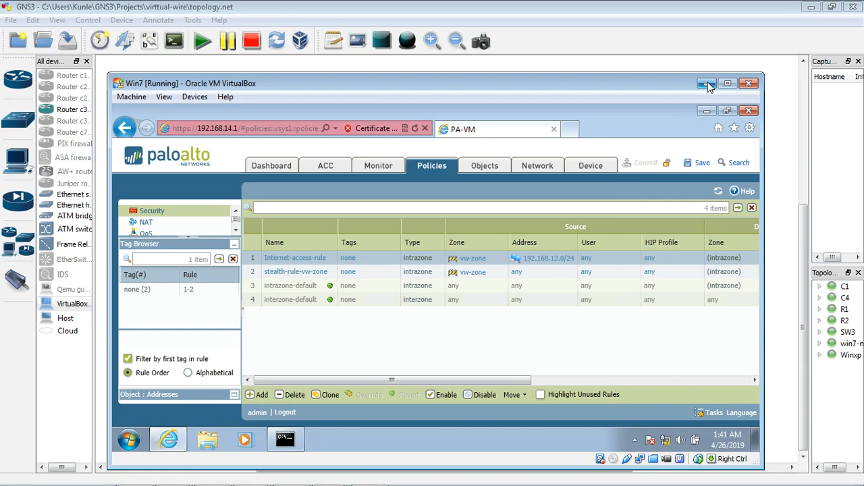
pyautogui.click(707, 84)
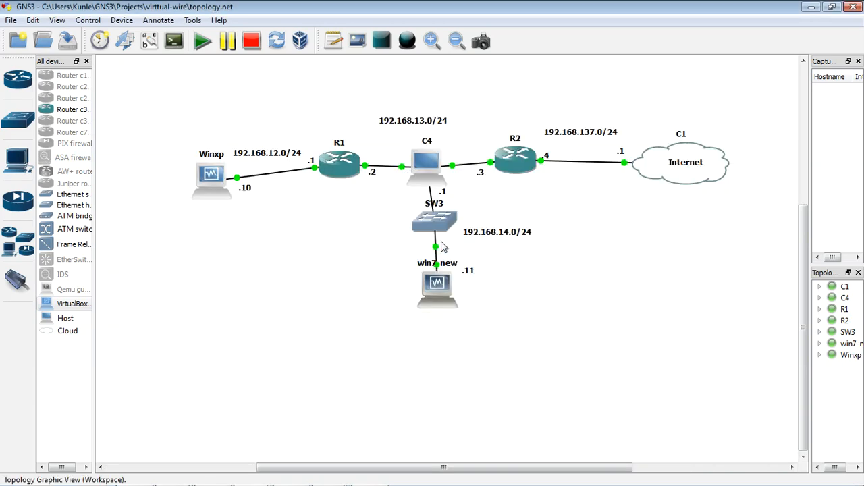
# Check the running ping to 4.2.2.2 on Winxp and minimize its VirtualBox window
pyautogui.doubleClick(214, 192)
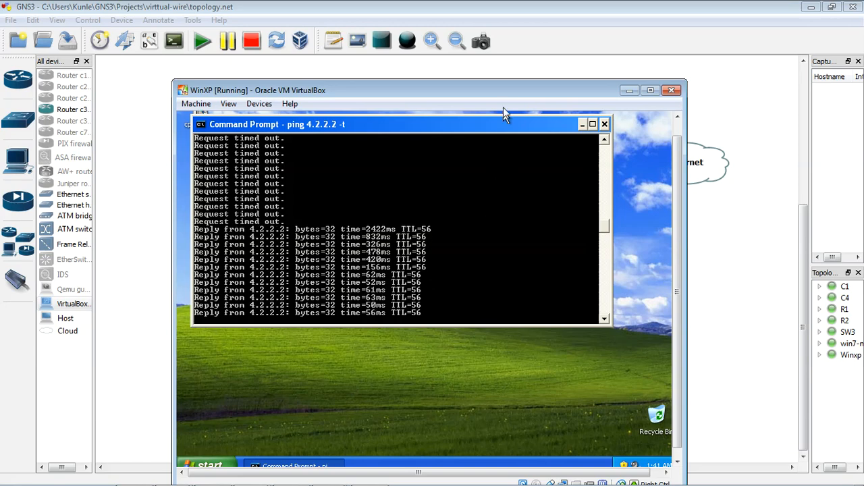
pyautogui.moveTo(505, 83); pyautogui.dragTo(512, 100)
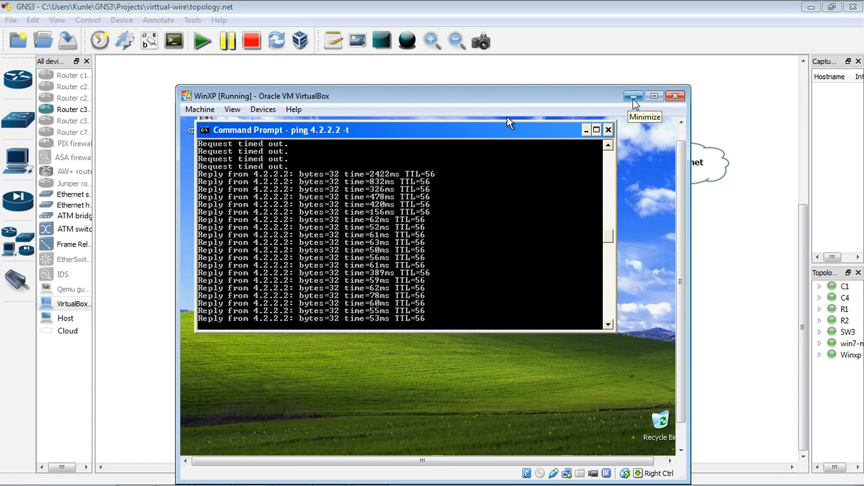
pyautogui.click(634, 97)
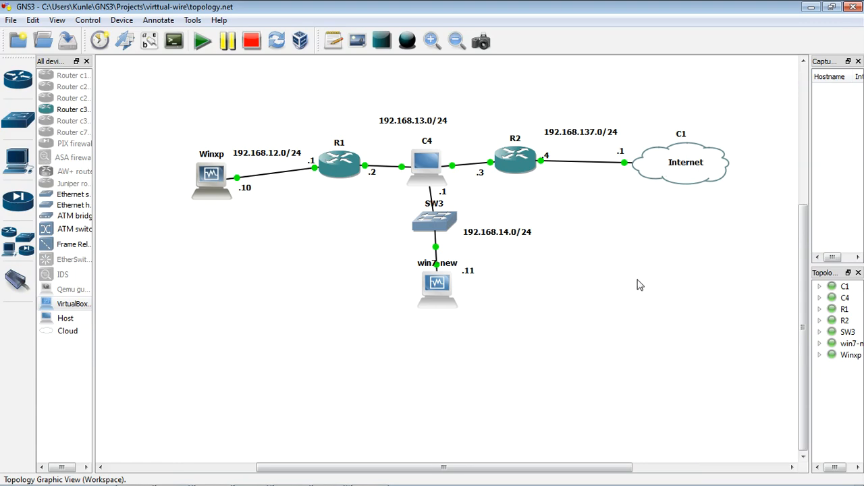
# Switch to SuperPuTTY, rerun show ip route on R1, review R2's routing table, and minimize the console window
pyautogui.moveTo(378, 483)
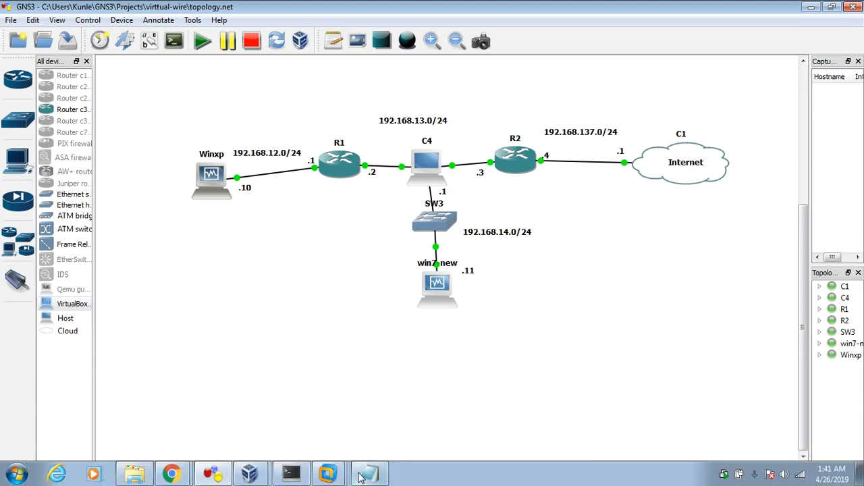
pyautogui.click(292, 475)
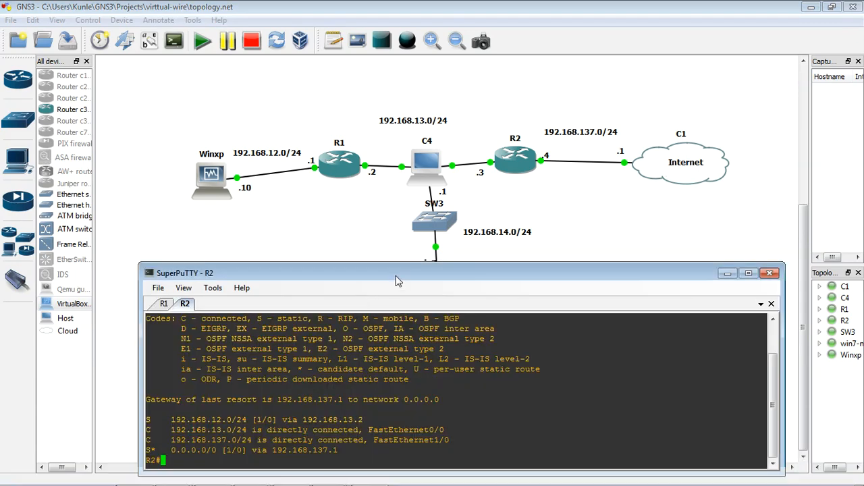
pyautogui.moveTo(395, 277); pyautogui.dragTo(408, 244)
pyautogui.click(177, 271)
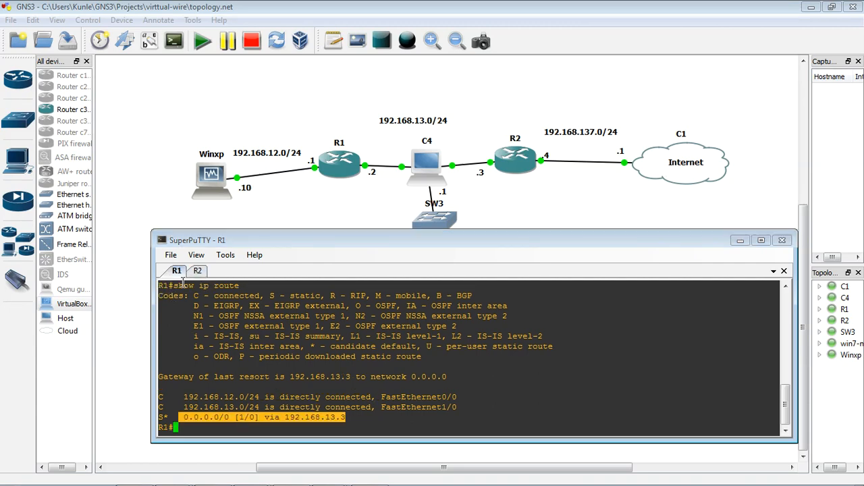
pyautogui.click(199, 427)
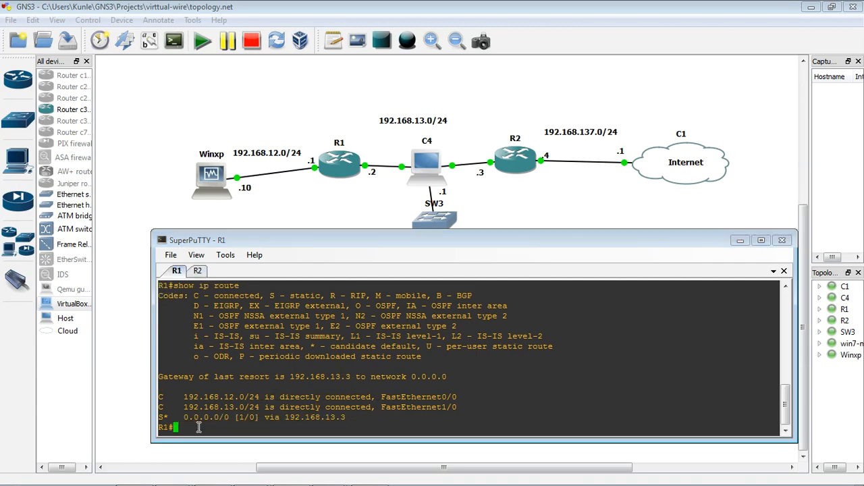
pyautogui.press('Up')
pyautogui.press('Return')
pyautogui.click(197, 270)
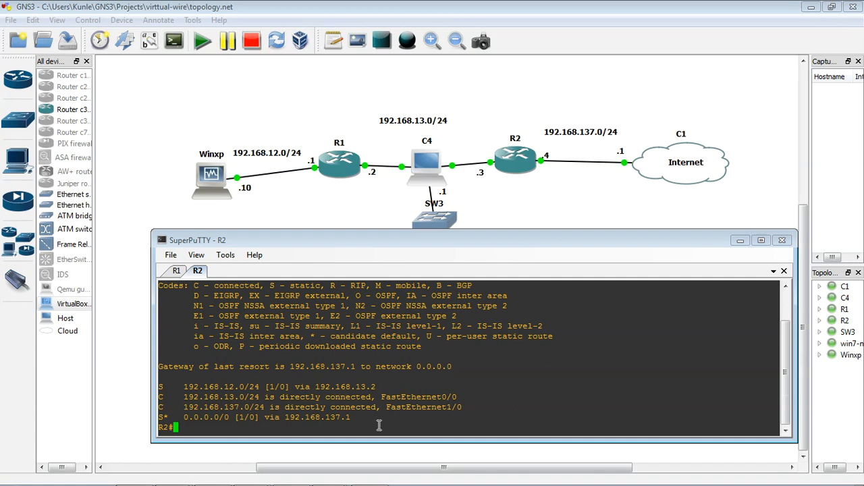
pyautogui.moveTo(496, 231); pyautogui.dragTo(481, 255)
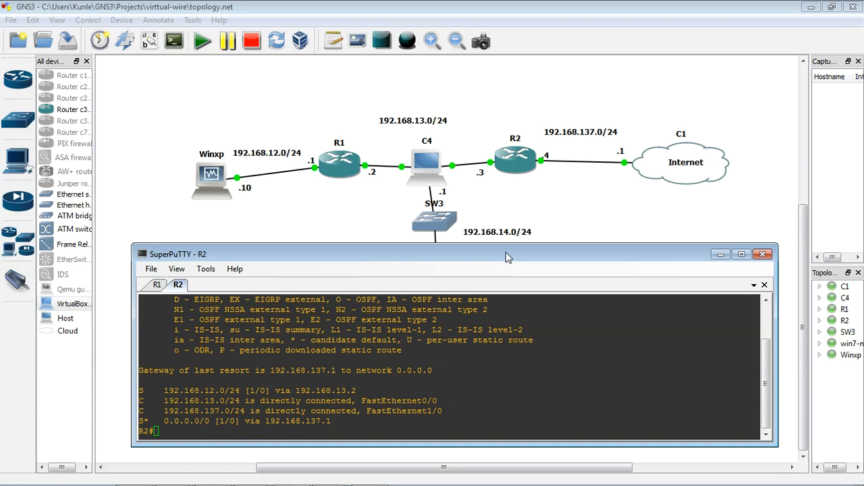
pyautogui.click(721, 254)
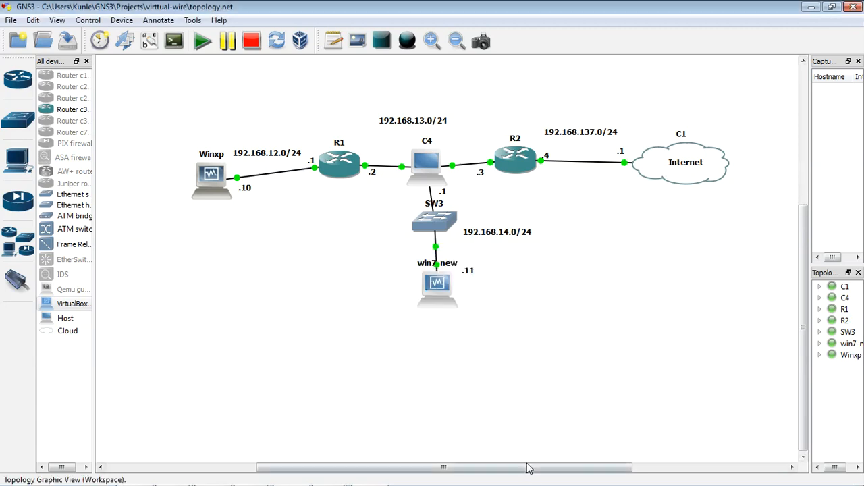
pyautogui.moveTo(249, 480)
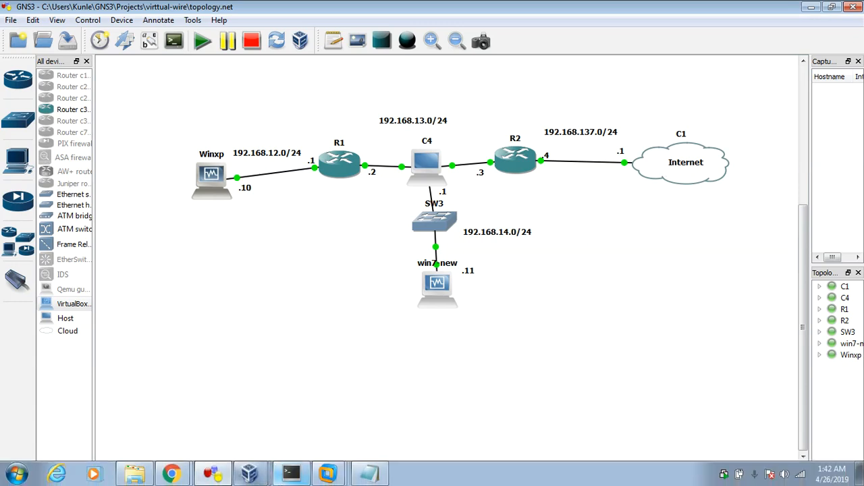
pyautogui.moveTo(172, 473)
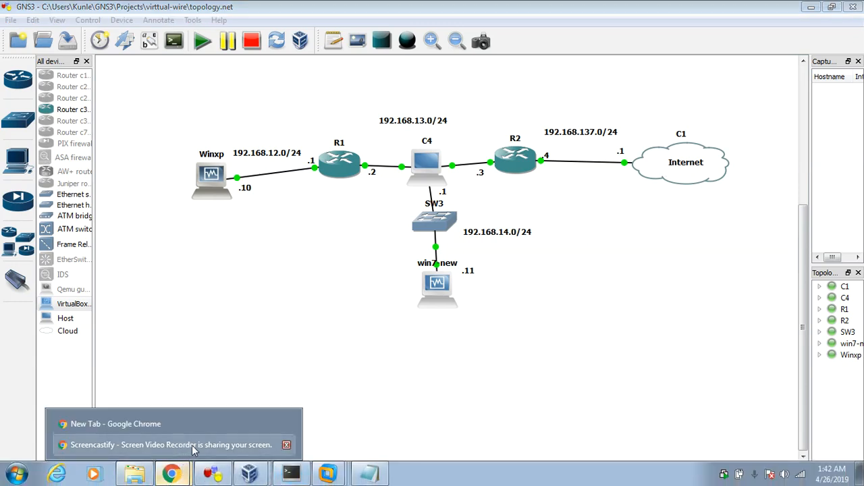